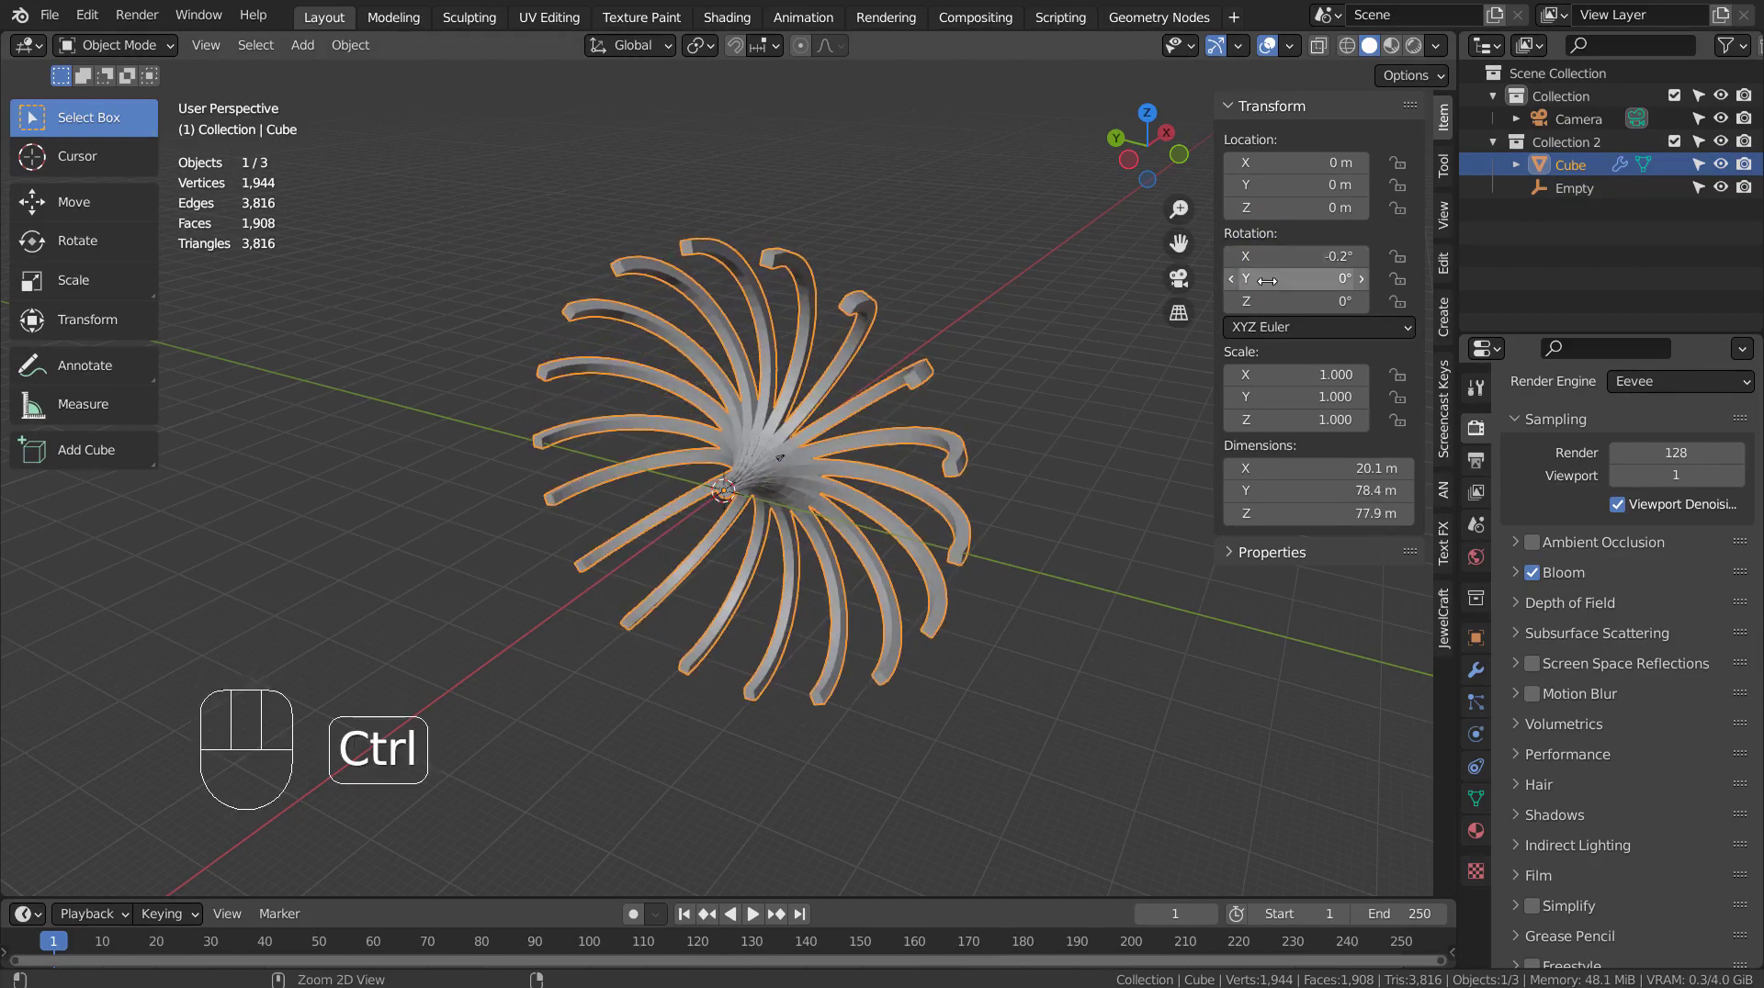
Undo the trial tilt, Y and Z rotations so the spiral returns to 0°
{"action": "key", "text": "ctrl+z"}
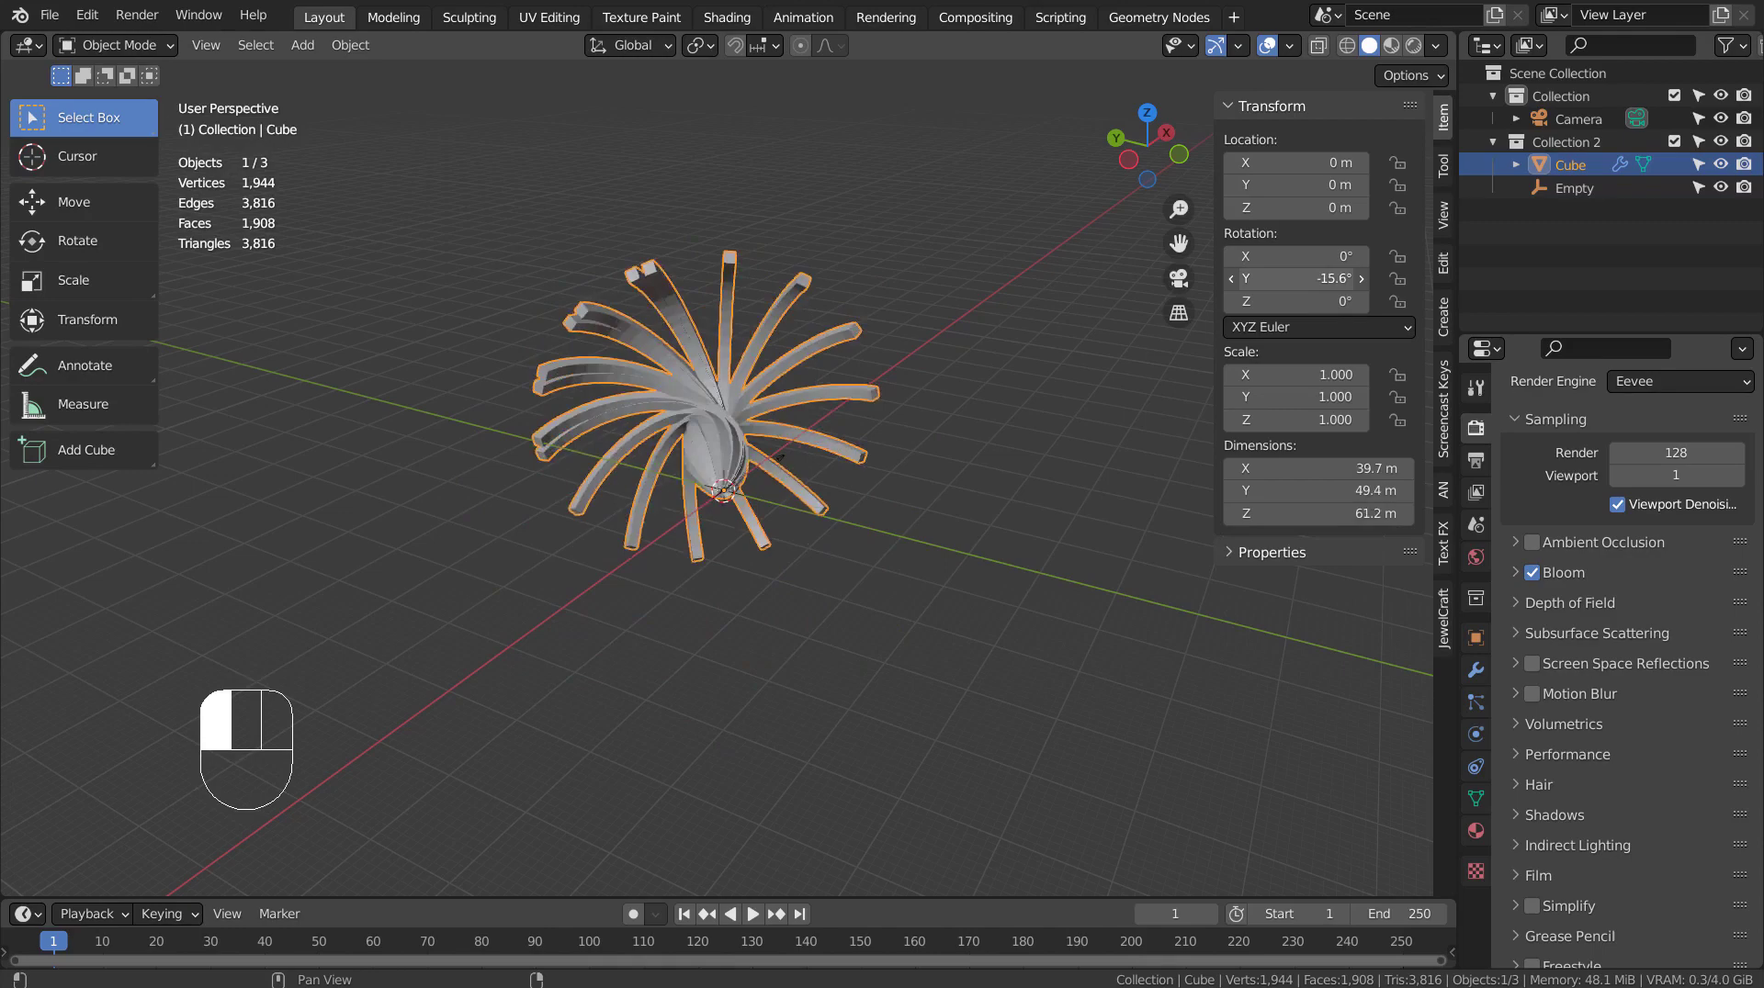
{"action": "key", "text": "ctrl+z"}
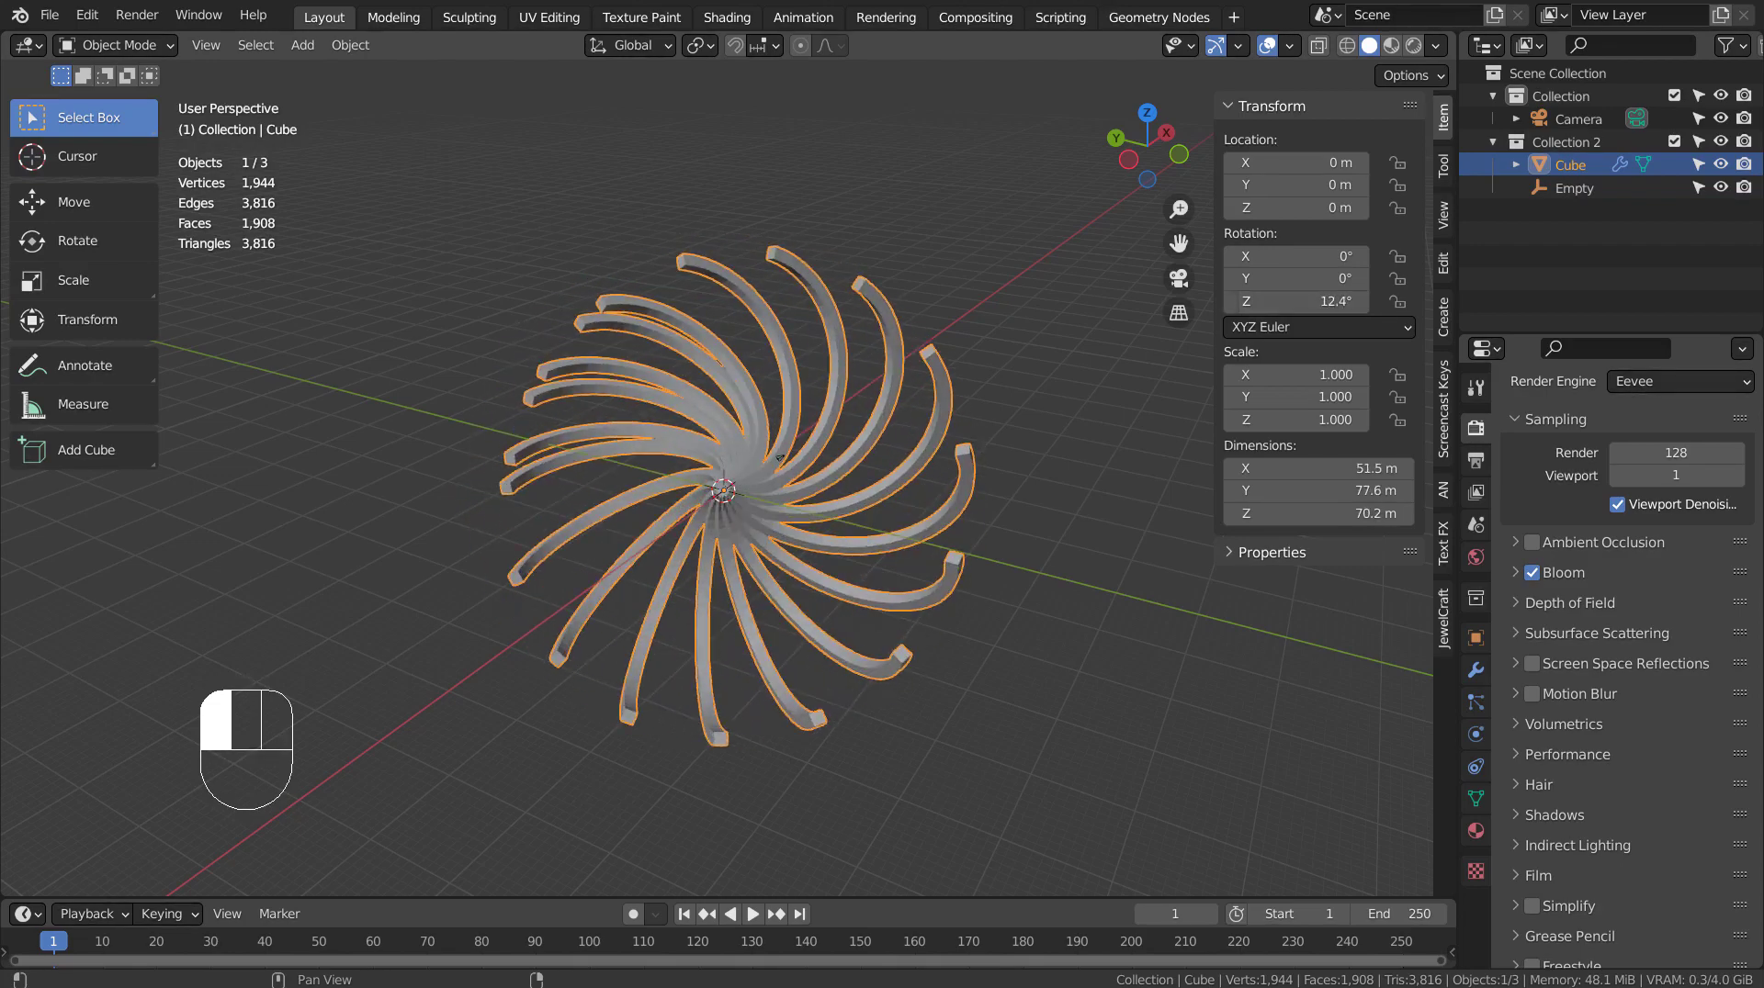
{"action": "key", "text": "ctrl+z"}
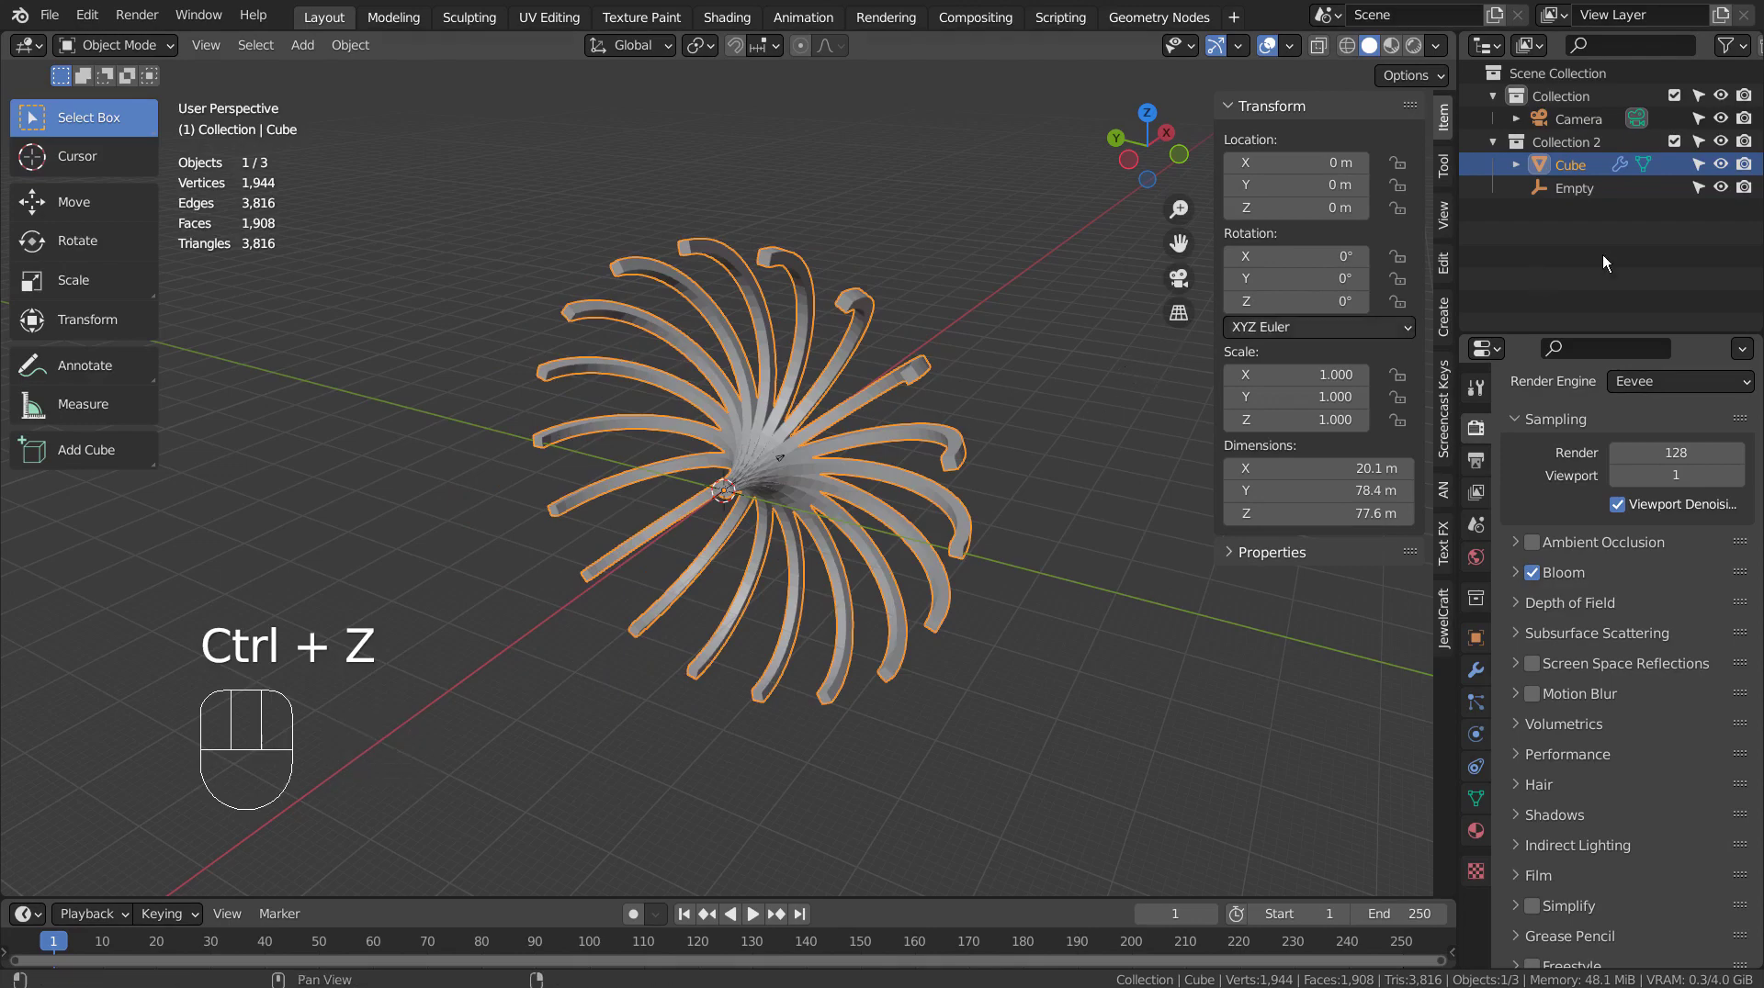
Exclude the spiral's collection and switch to the front orthographic view
{"action": "left_click", "coordinate": [1674, 141]}
{"action": "left_click", "coordinate": [742, 476]}
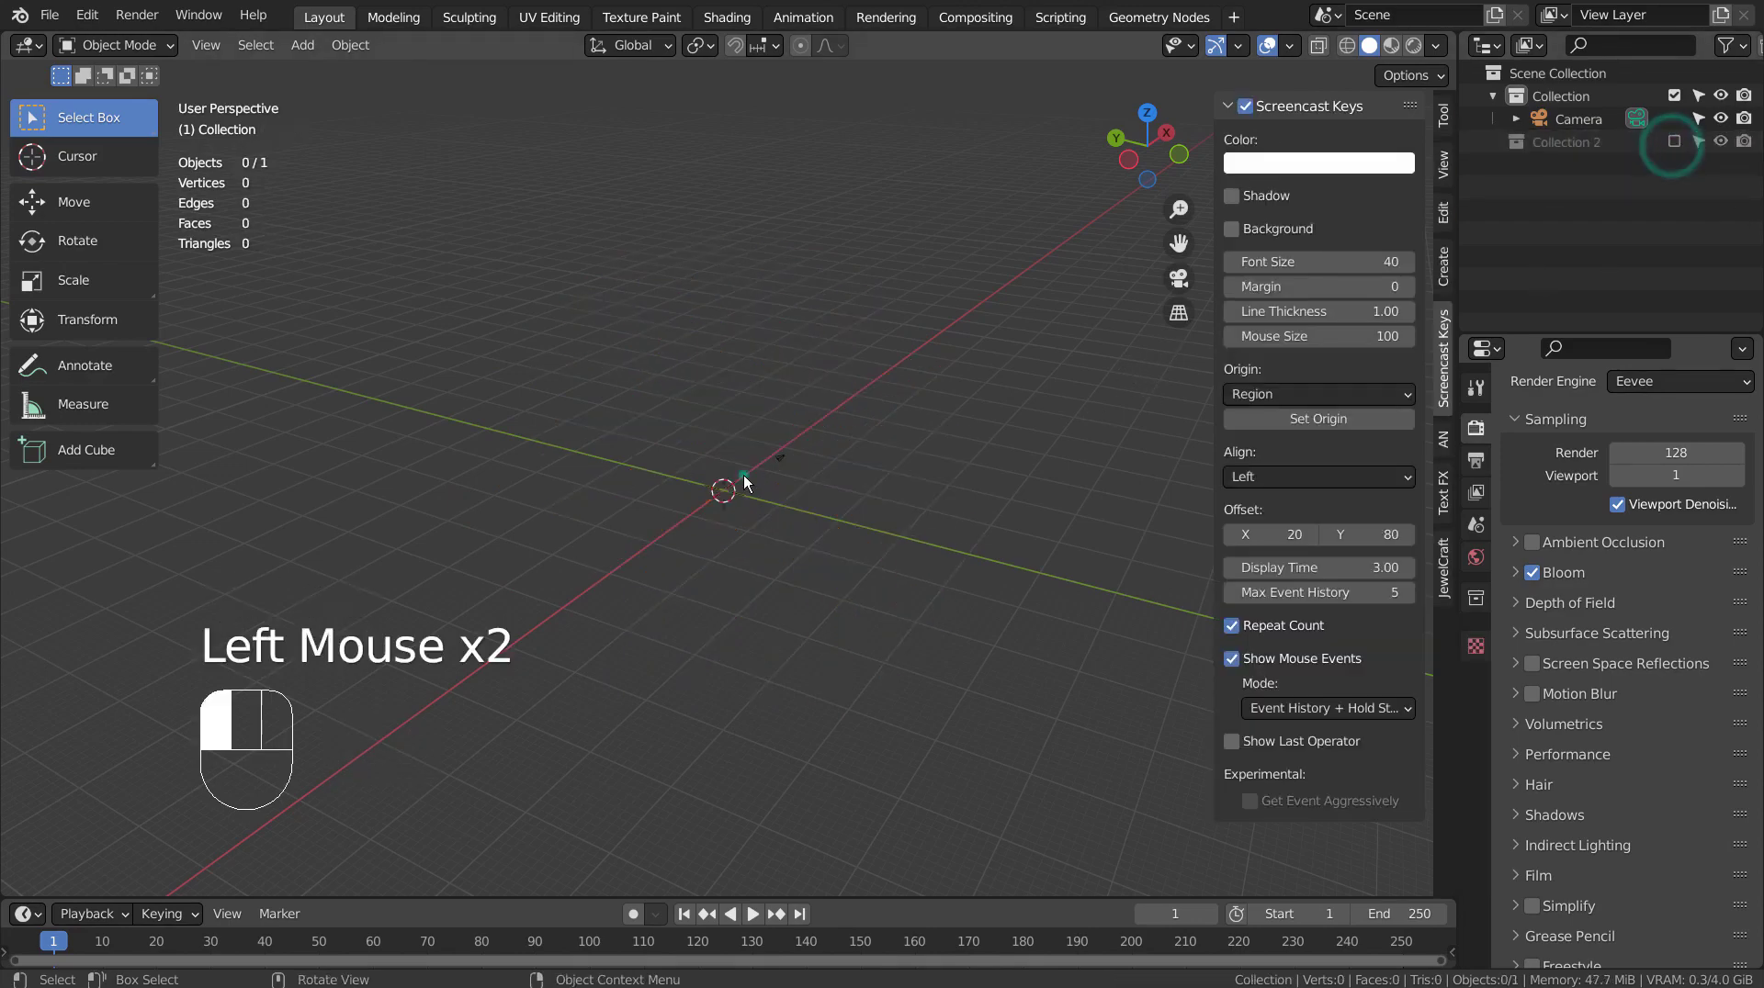
{"action": "key", "text": "KP_1"}
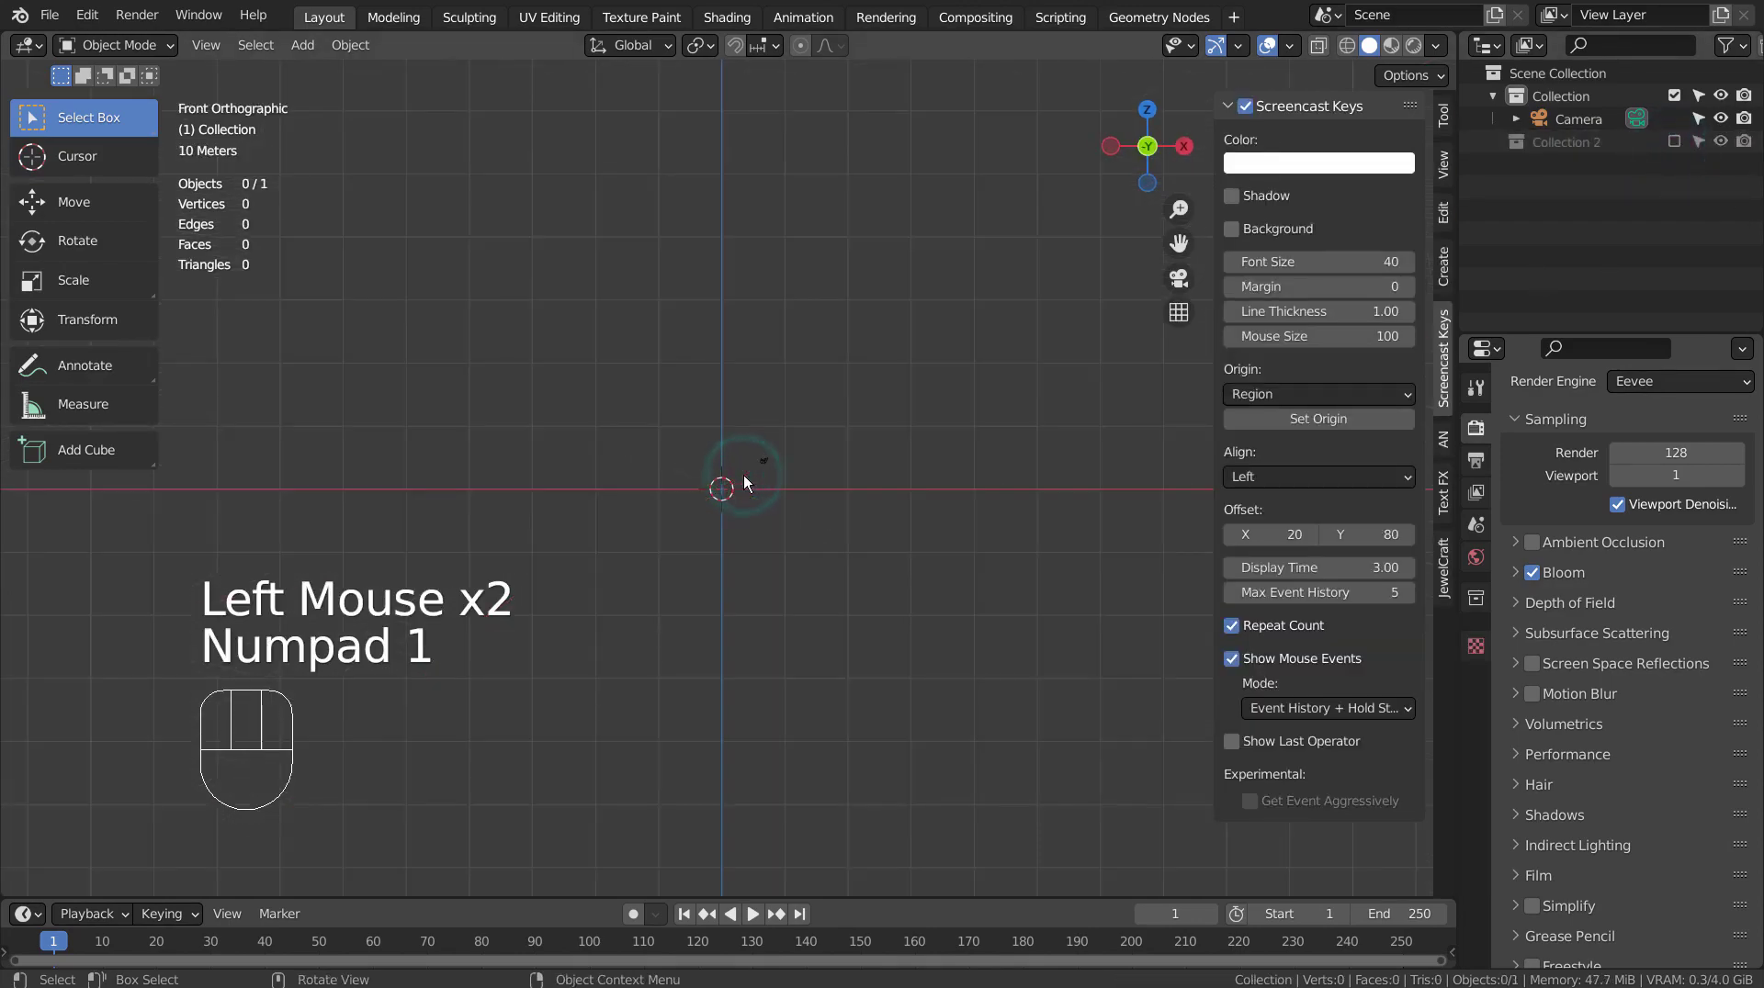
{"action": "left_click", "coordinate": [1441, 113]}
{"action": "left_click", "coordinate": [799, 472]}
Add a new cube at the world origin and frame it in the view
{"action": "key", "text": "shift+a"}
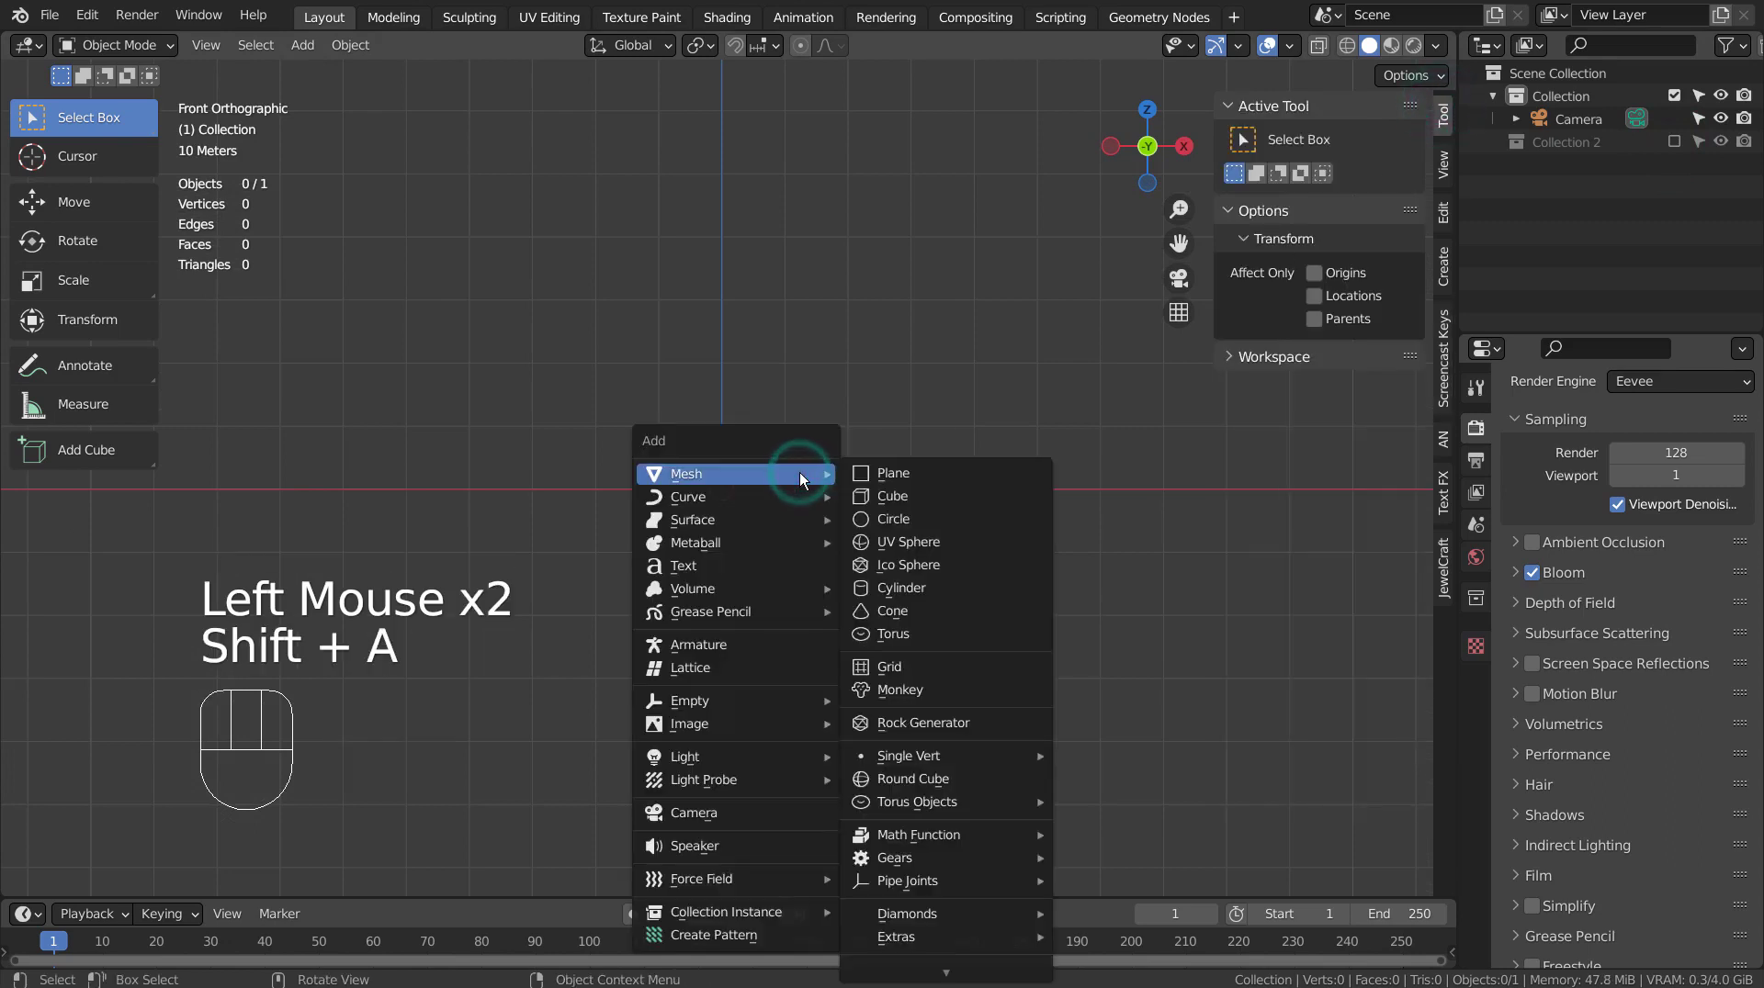
{"action": "left_click", "coordinate": [892, 495]}
{"action": "scroll", "coordinate": [879, 514], "scroll_direction": "up", "scroll_amount": 2}
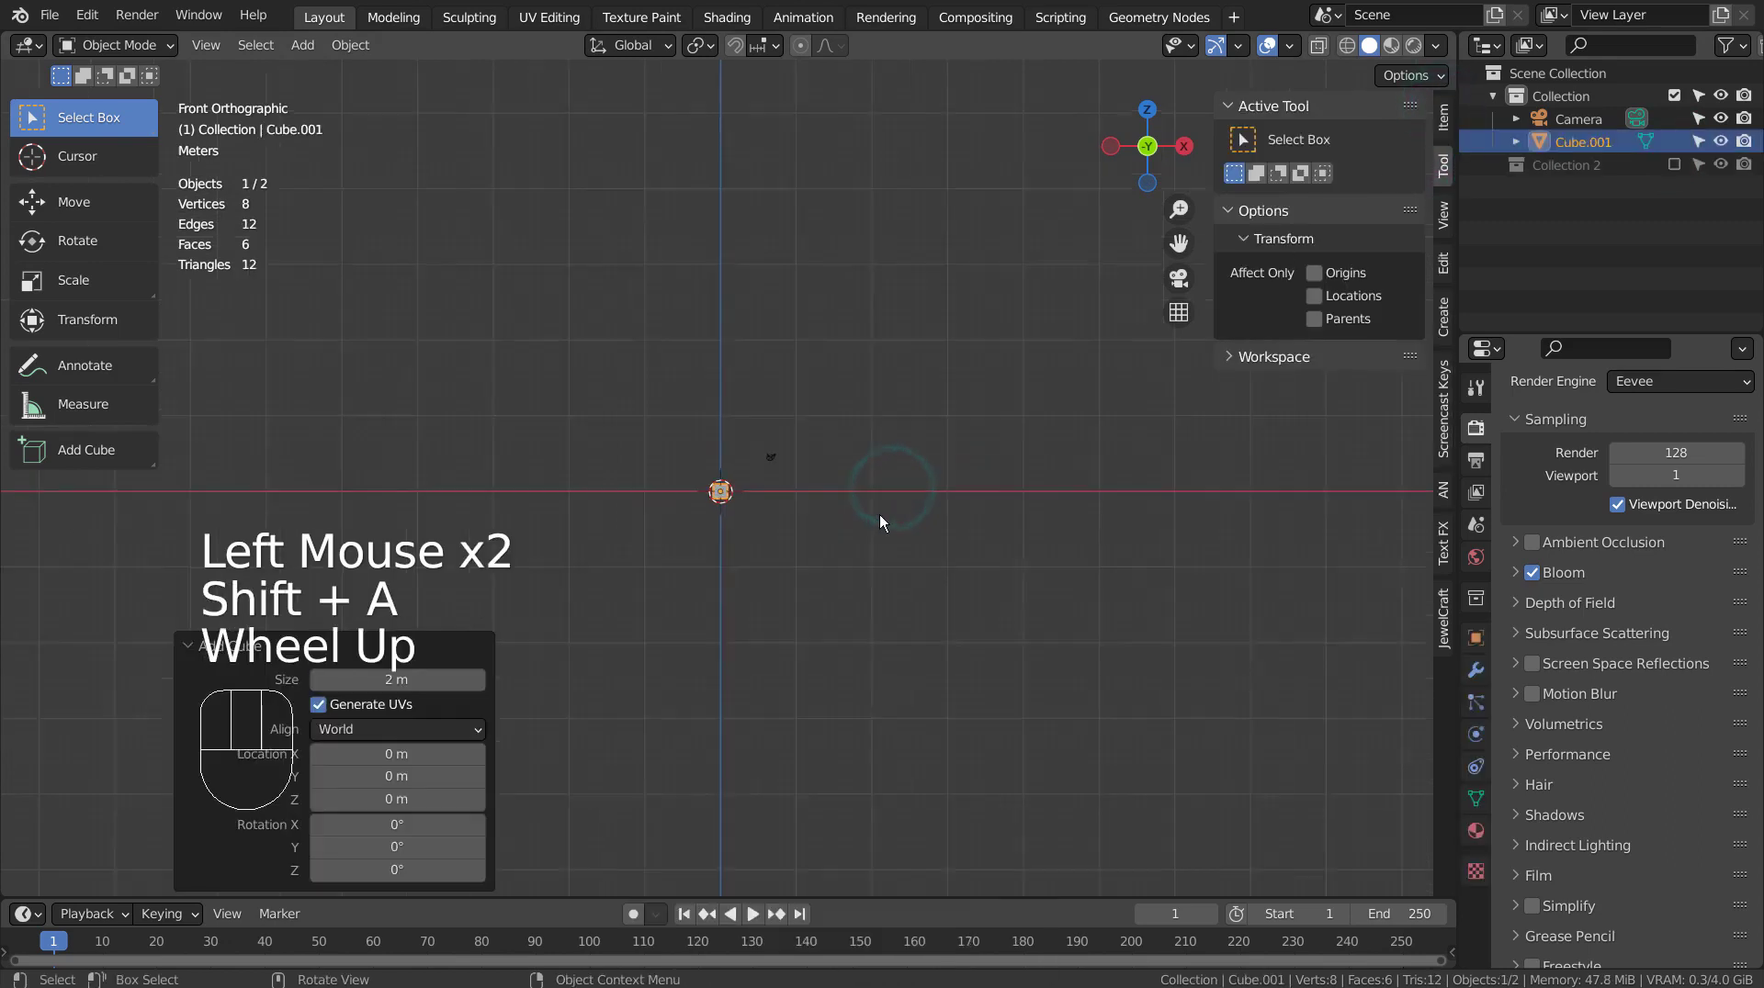
{"action": "key", "text": "KP_Decimal"}
{"action": "scroll", "coordinate": [879, 514], "scroll_direction": "down", "scroll_amount": 3}
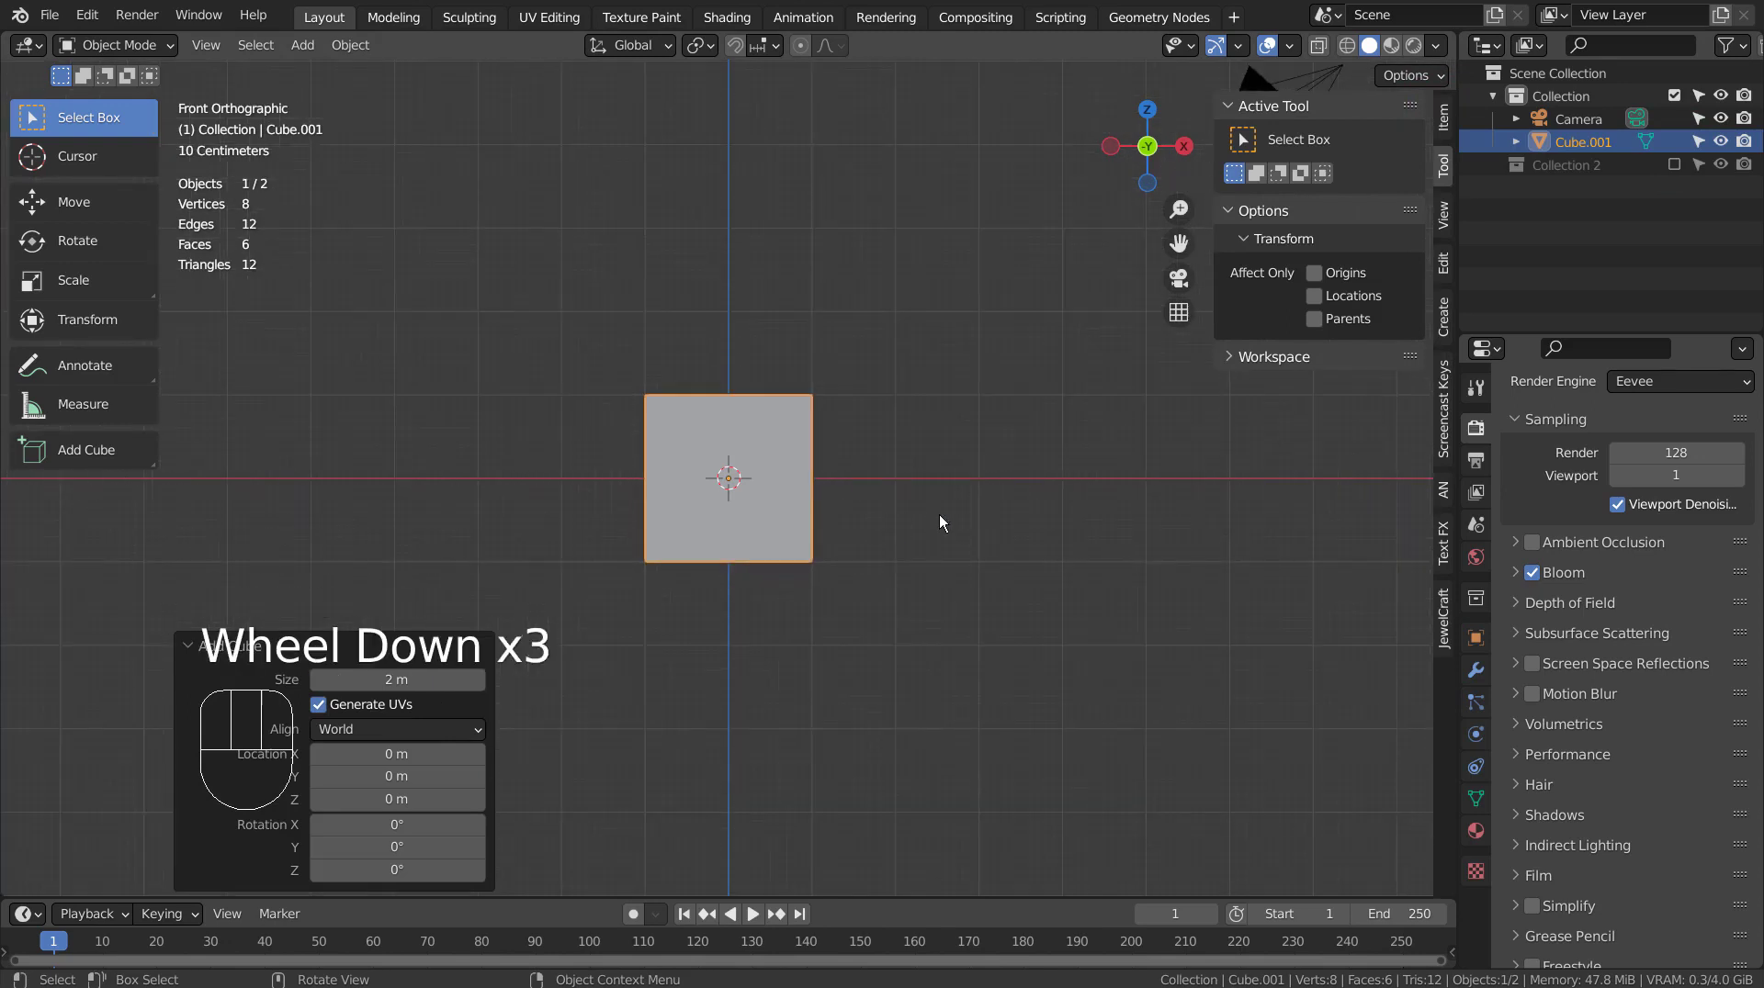
Move the cube 1 m along X and set its origin to the 3D cursor
{"action": "key", "text": "g"}
{"action": "key", "text": "x"}
{"action": "key", "text": "1"}
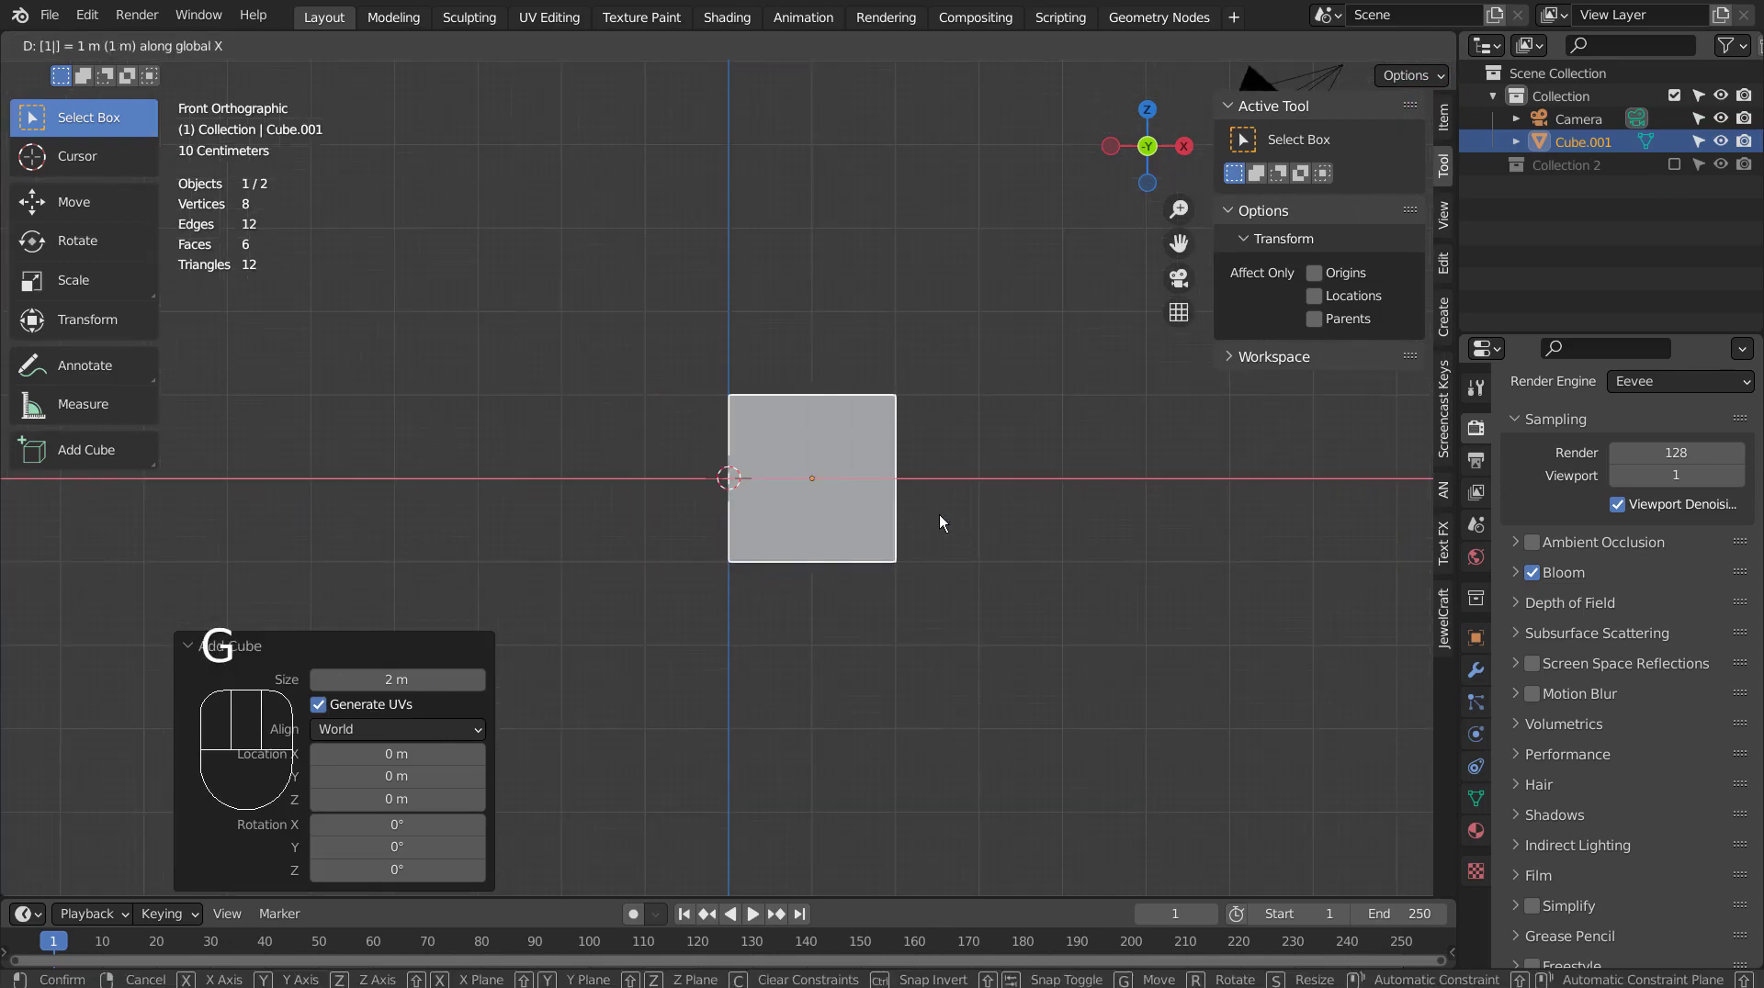
{"action": "key", "text": "Return"}
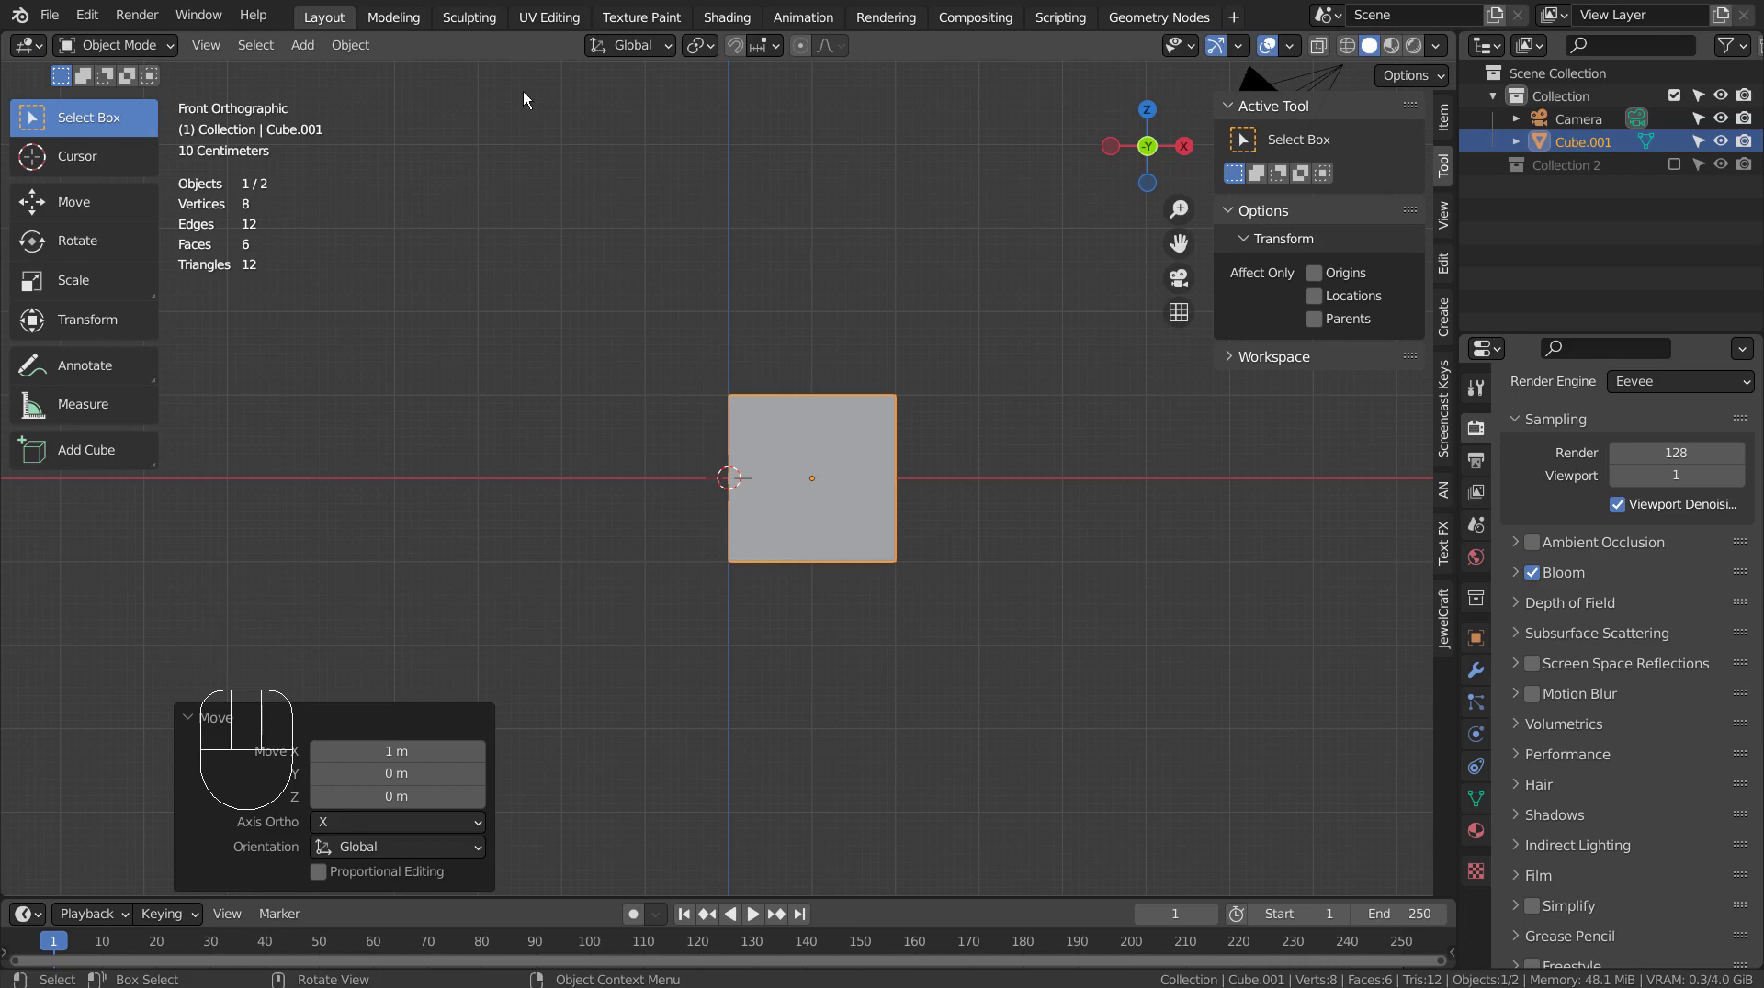
{"action": "left_click", "coordinate": [372, 45]}
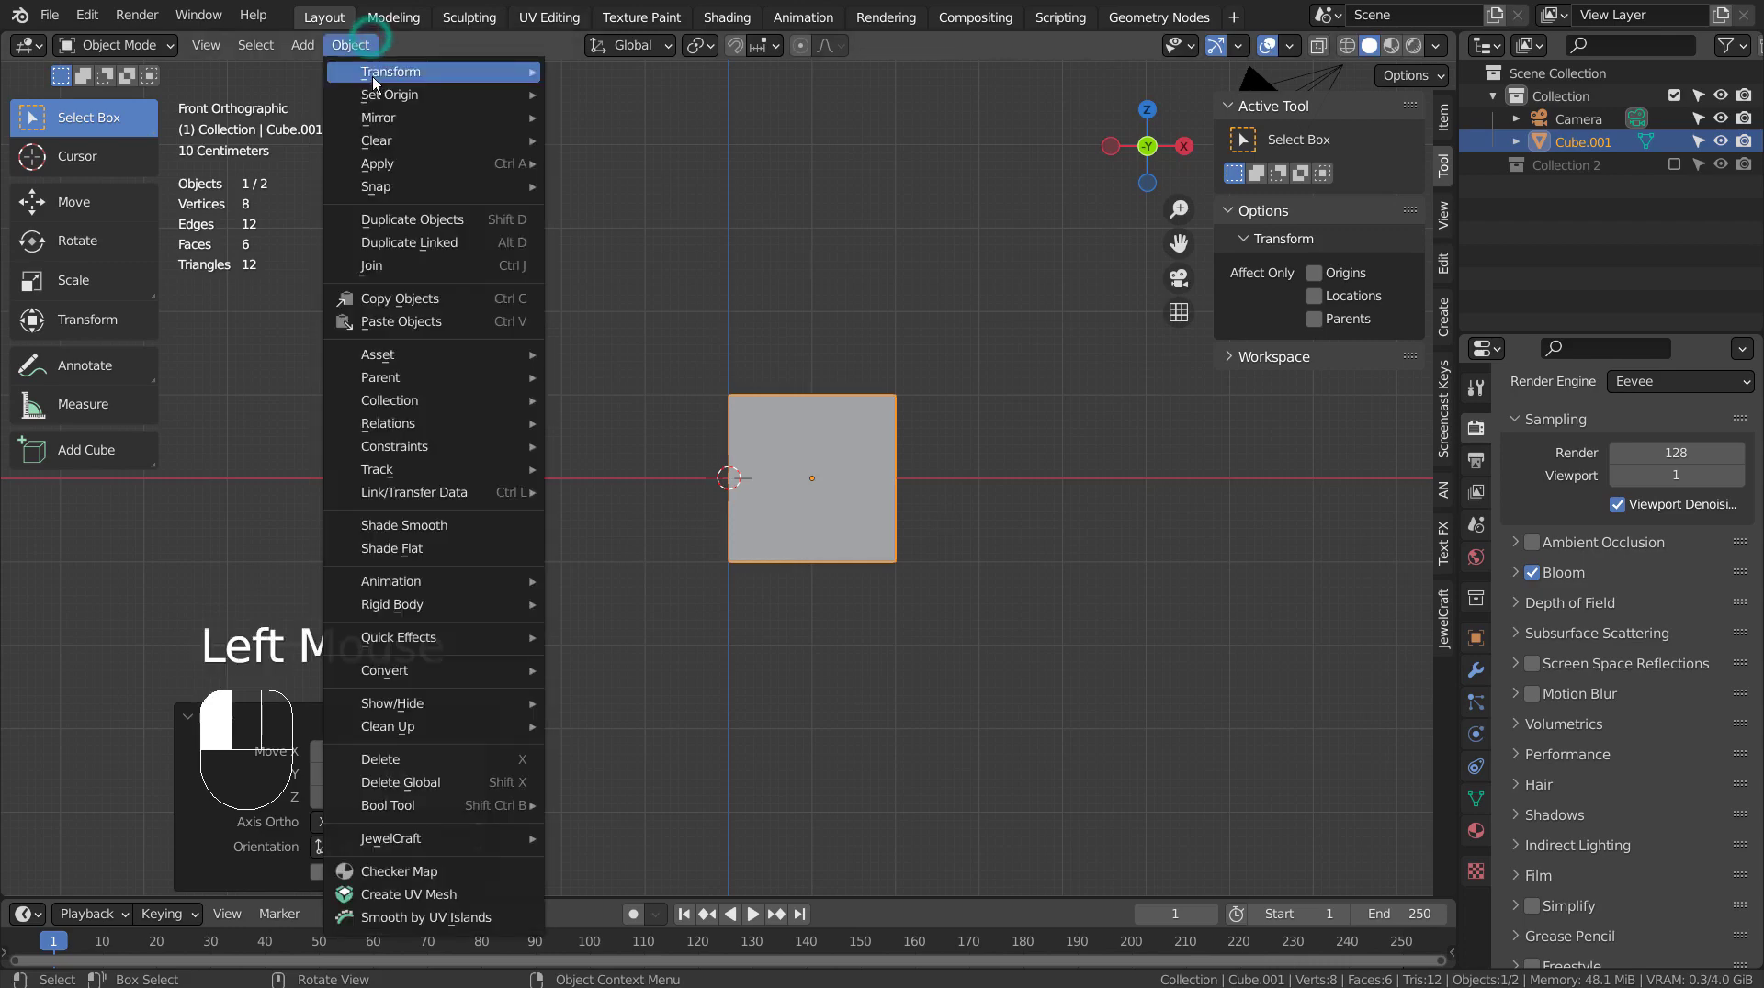
{"action": "mouse_move", "coordinate": [379, 96]}
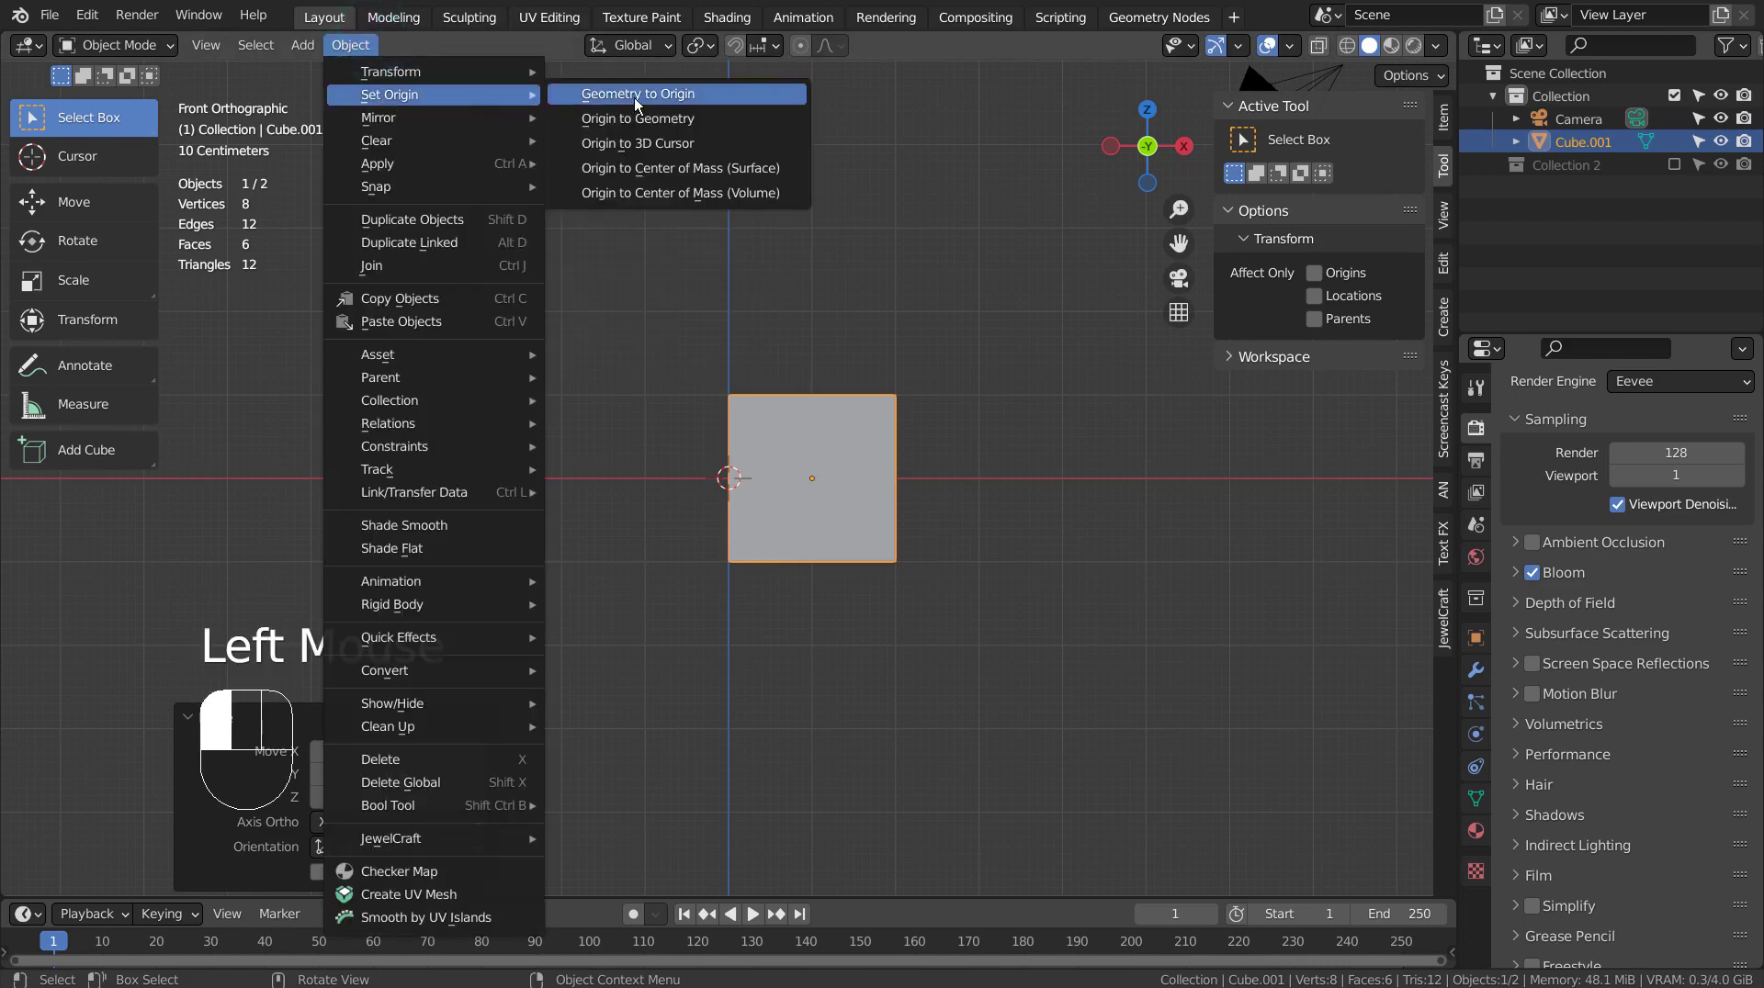
{"action": "left_click", "coordinate": [674, 144]}
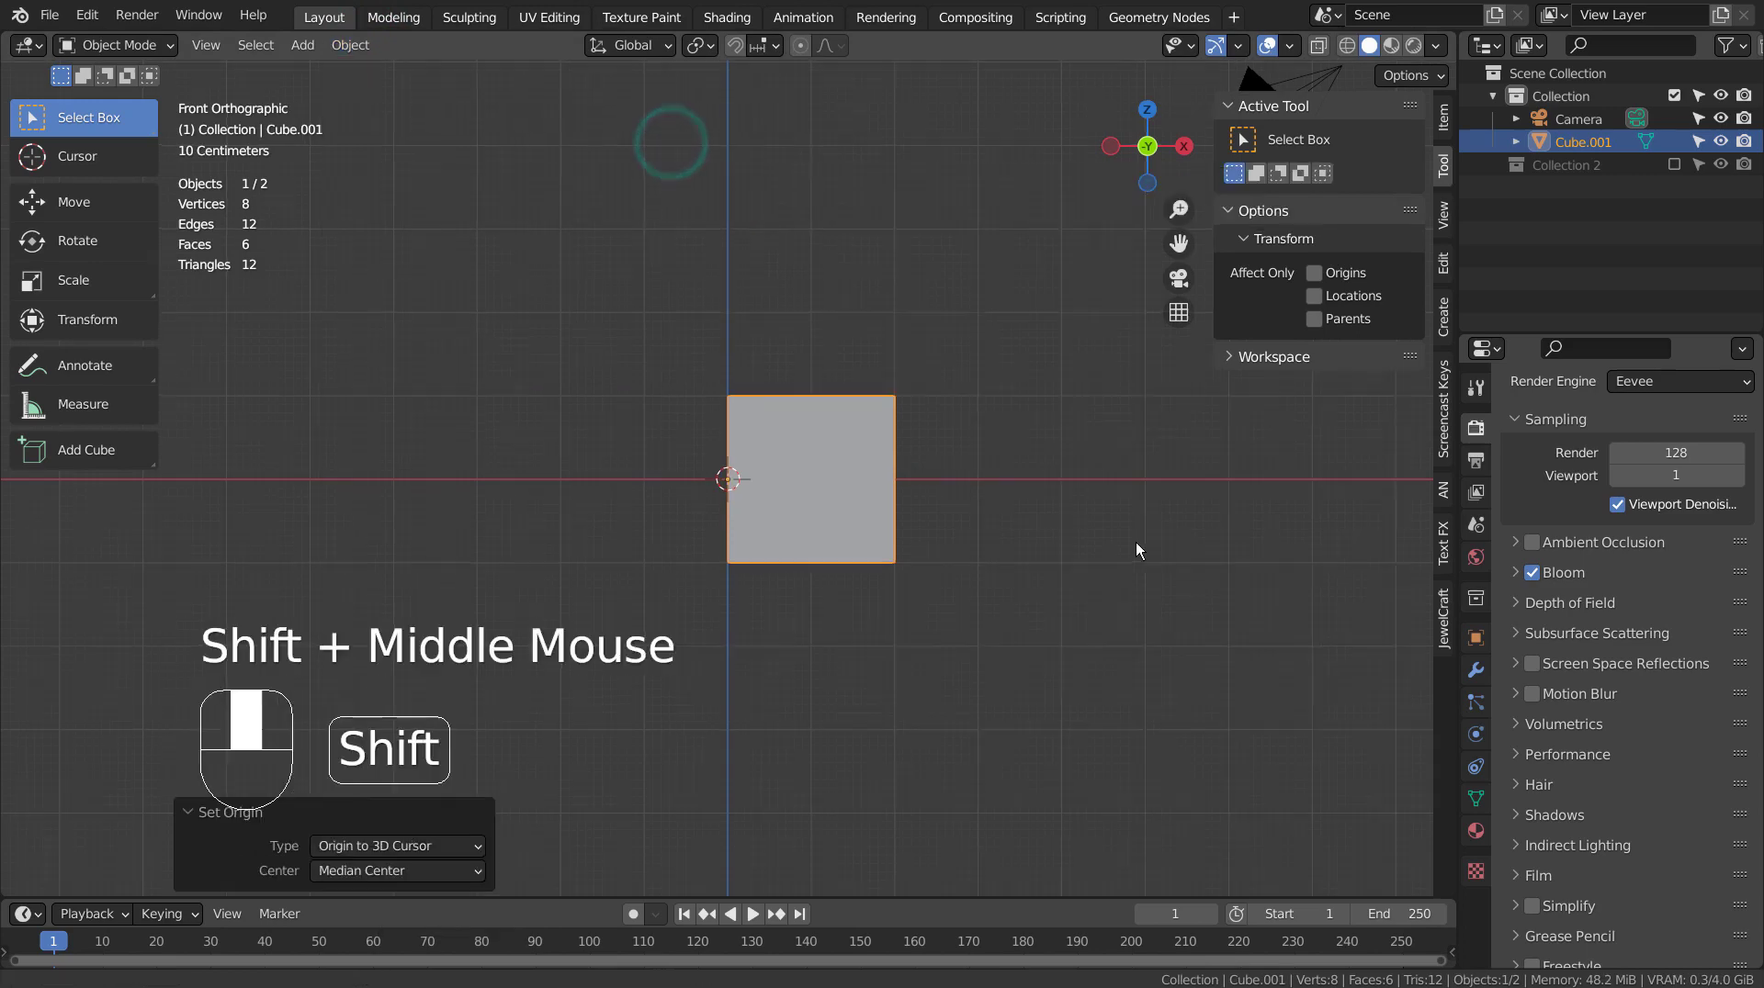
Trial-stretch and scale the cube, then undo back to the unstretched cube in front view
{"action": "middle_click_drag", "start_coordinate": [1135, 542], "coordinate": [716, 581], "text": "shift"}
{"action": "scroll", "coordinate": [716, 581], "scroll_direction": "down", "scroll_amount": 2}
{"action": "key", "text": "s"}
{"action": "key", "text": "x"}
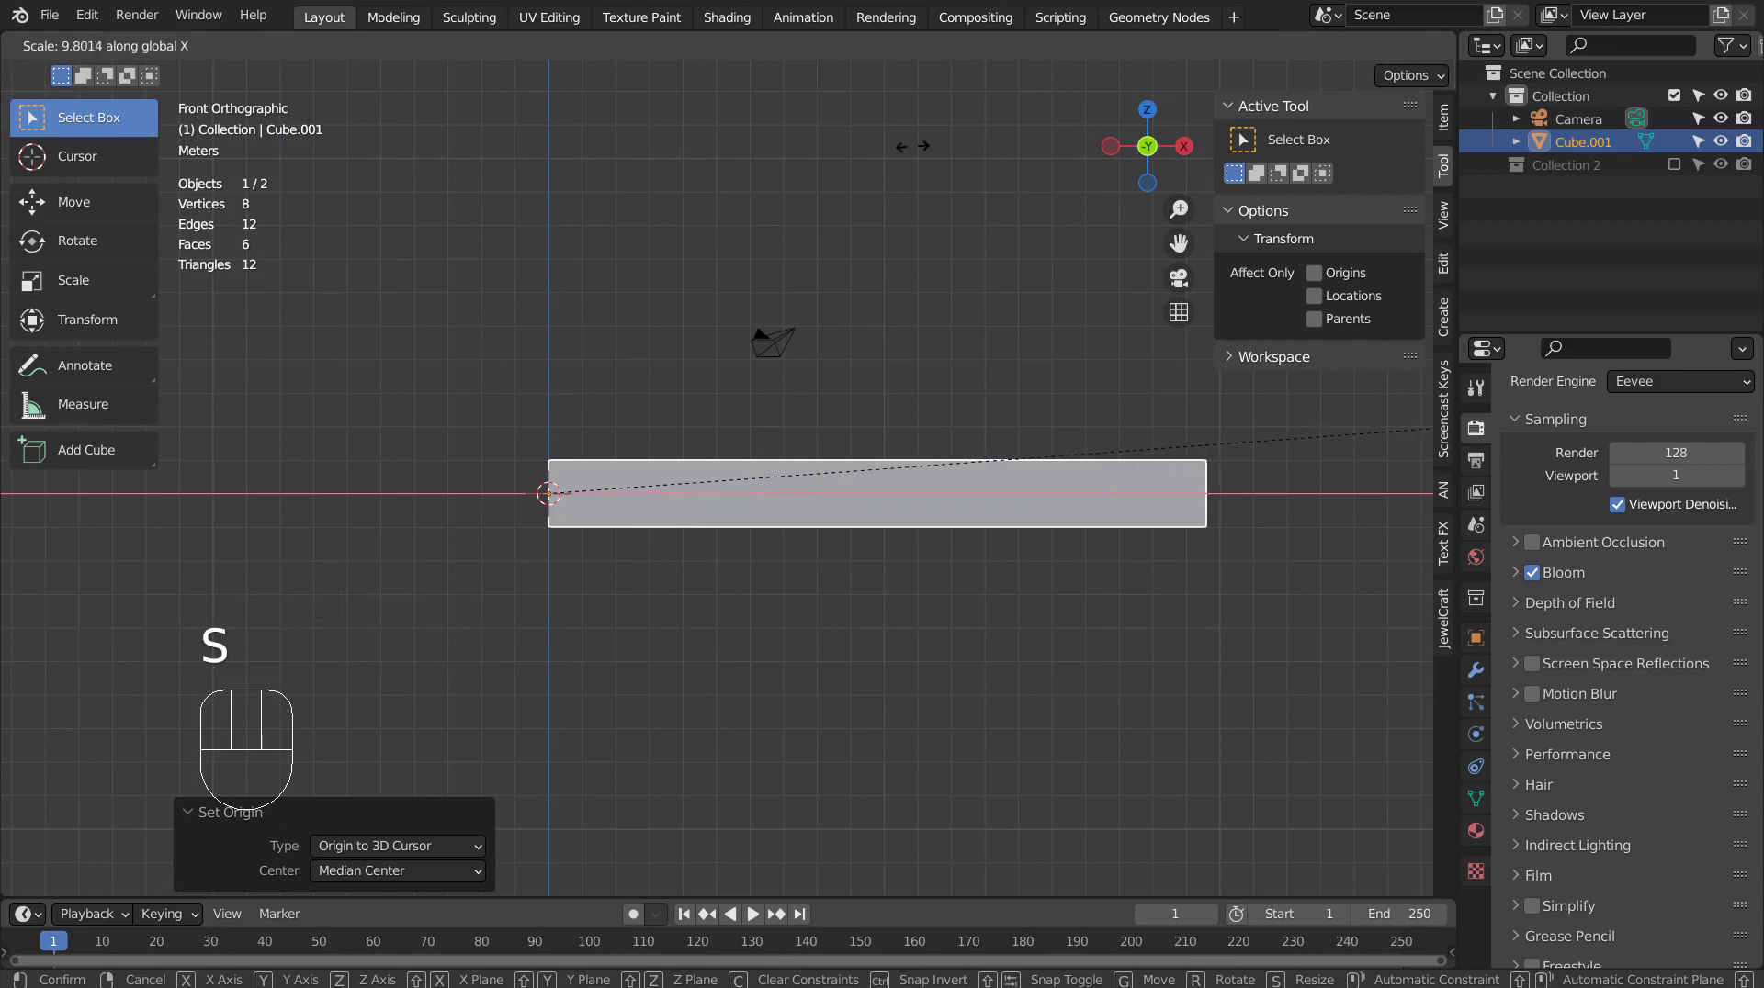
{"action": "left_click", "coordinate": [997, 146], "text": "ctrl"}
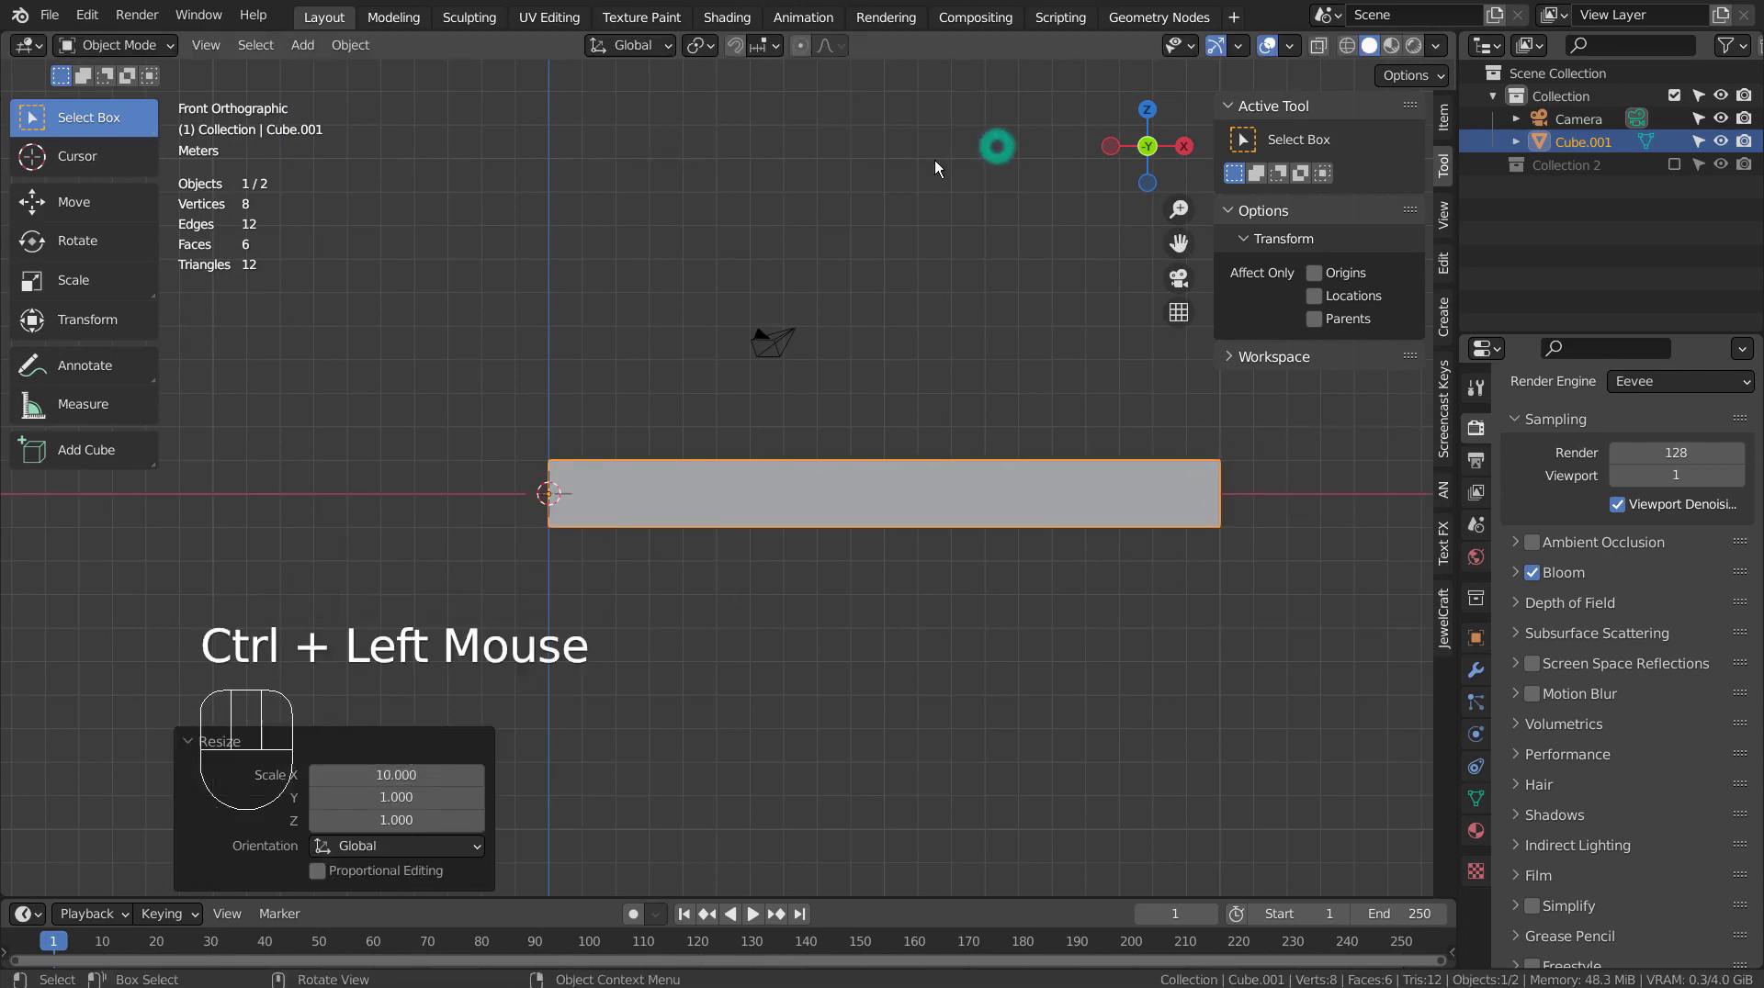
{"action": "middle_click_drag", "start_coordinate": [934, 160], "coordinate": [786, 522]}
{"action": "key", "text": "s"}
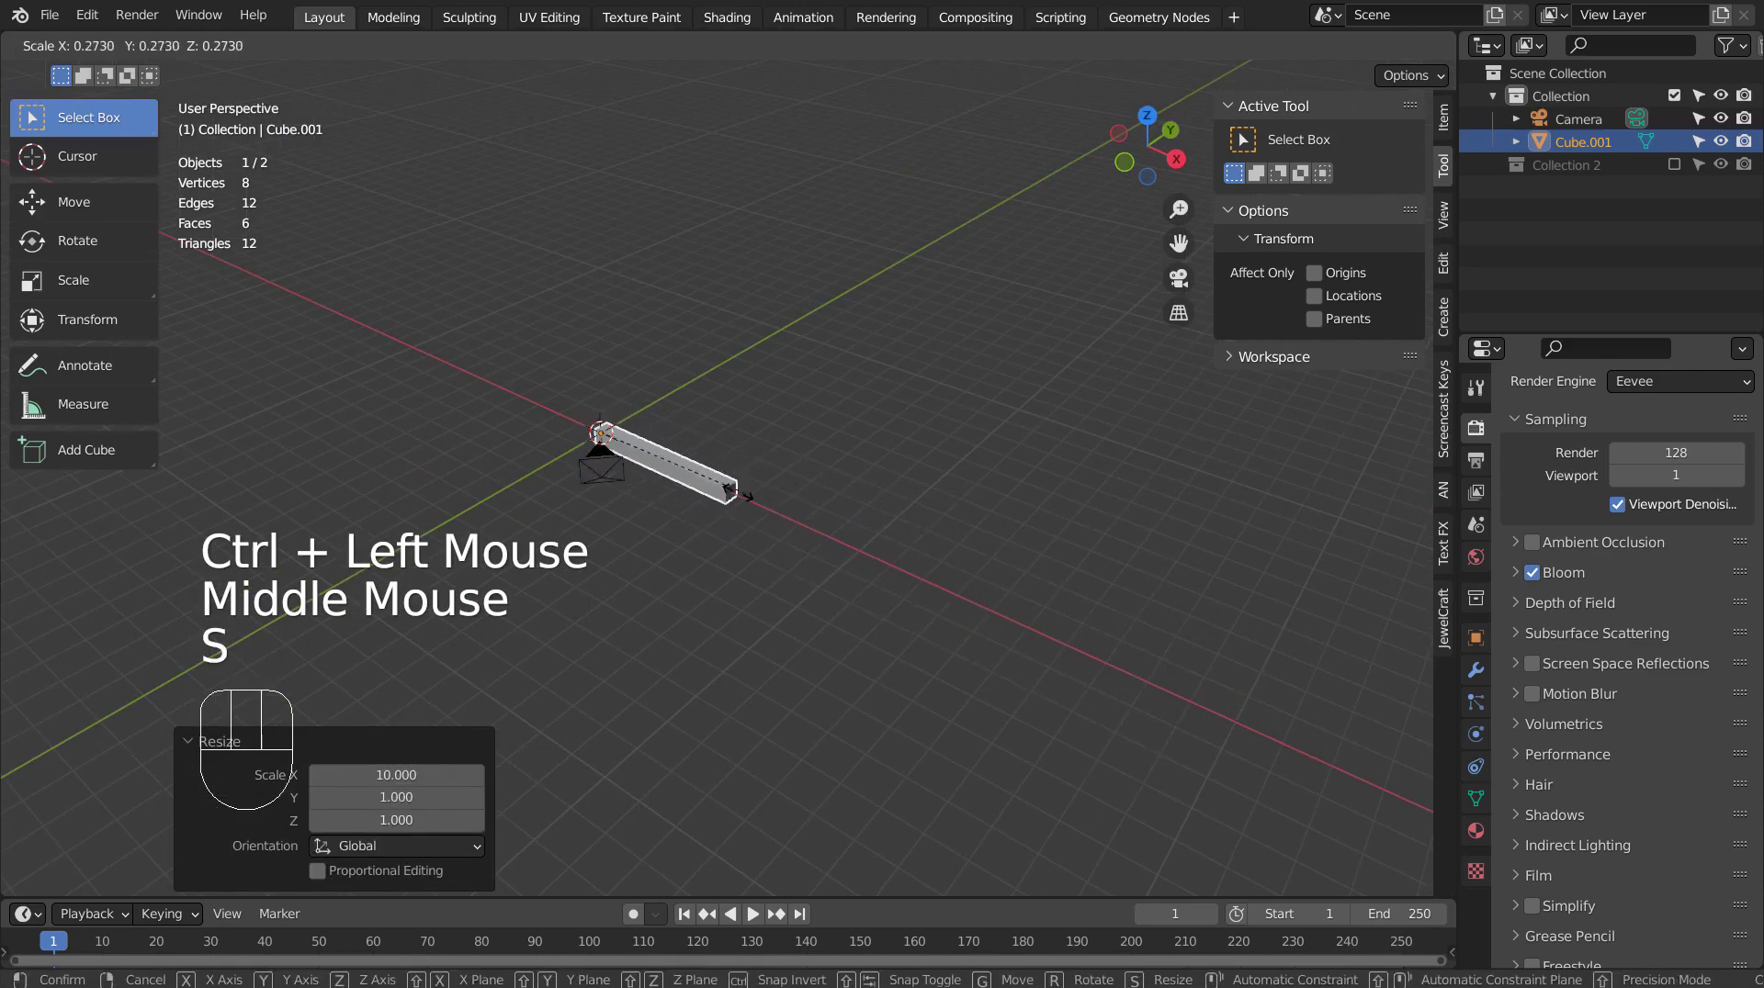
{"action": "left_click", "coordinate": [675, 489]}
{"action": "key", "text": "ctrl+z"}
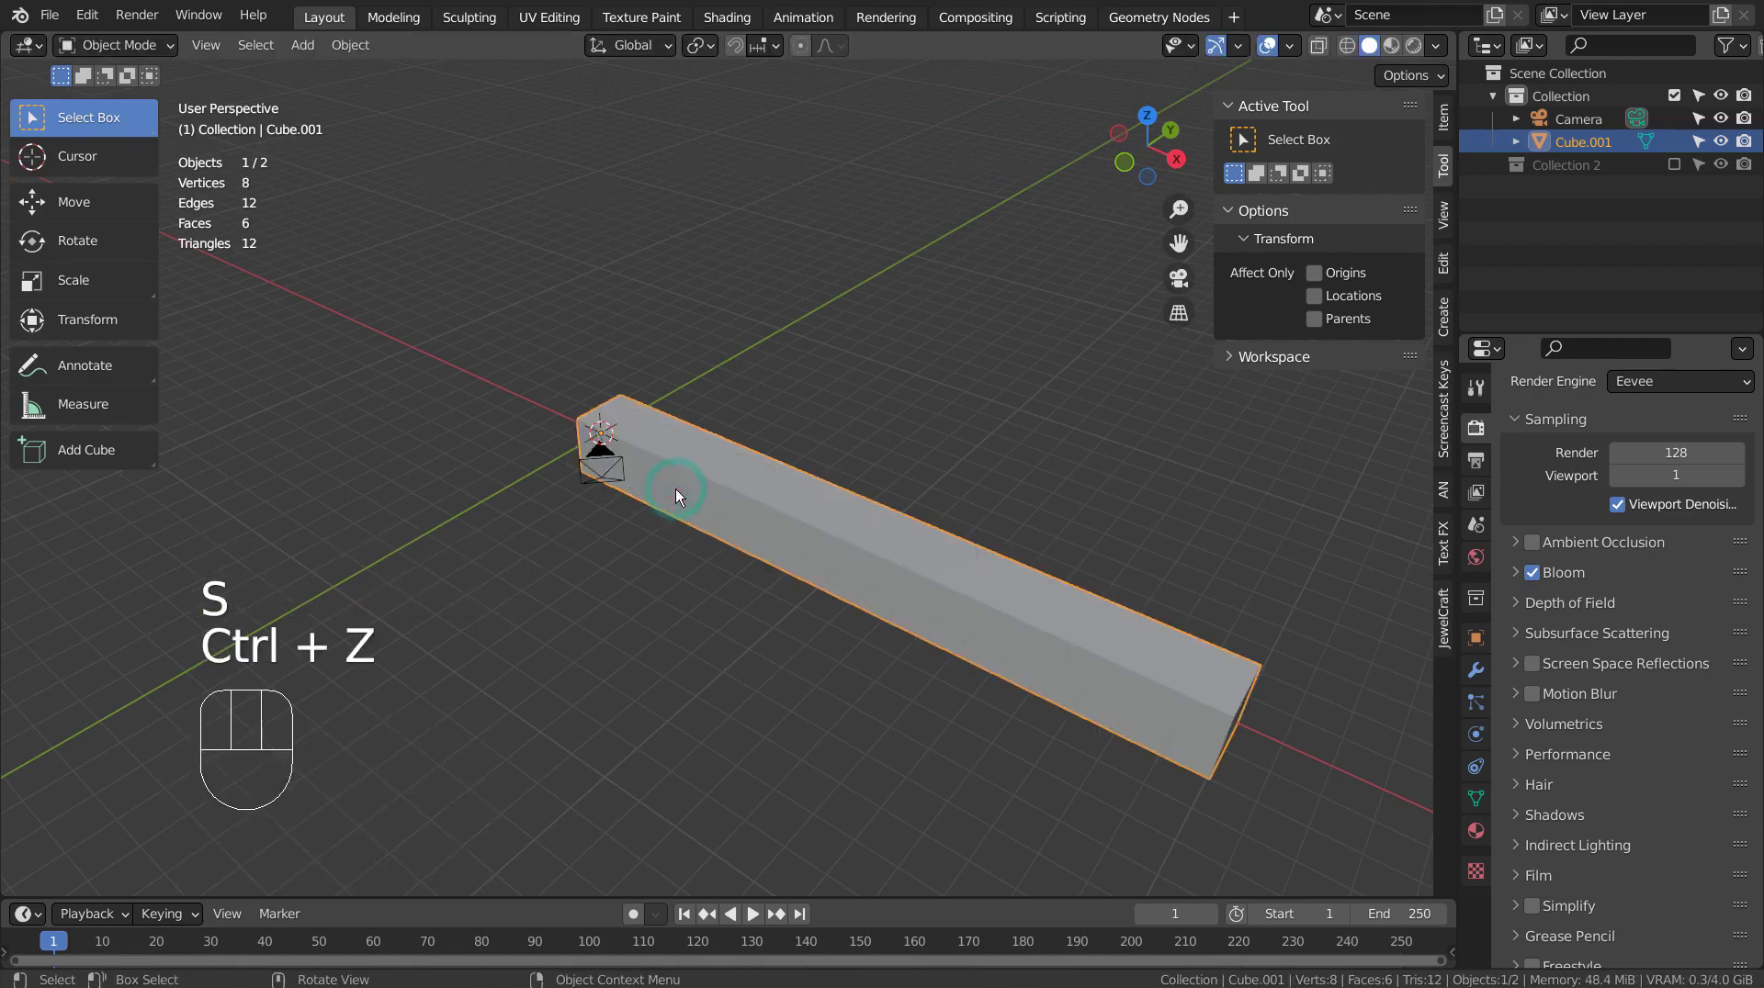
{"action": "key", "text": "KP_1"}
{"action": "key", "text": "ctrl+z"}
Shrink the cube to 0.2, stretch it 27.5 times along X, and enter Edit Mode
{"action": "scroll", "coordinate": [826, 533], "scroll_direction": "up", "scroll_amount": 3}
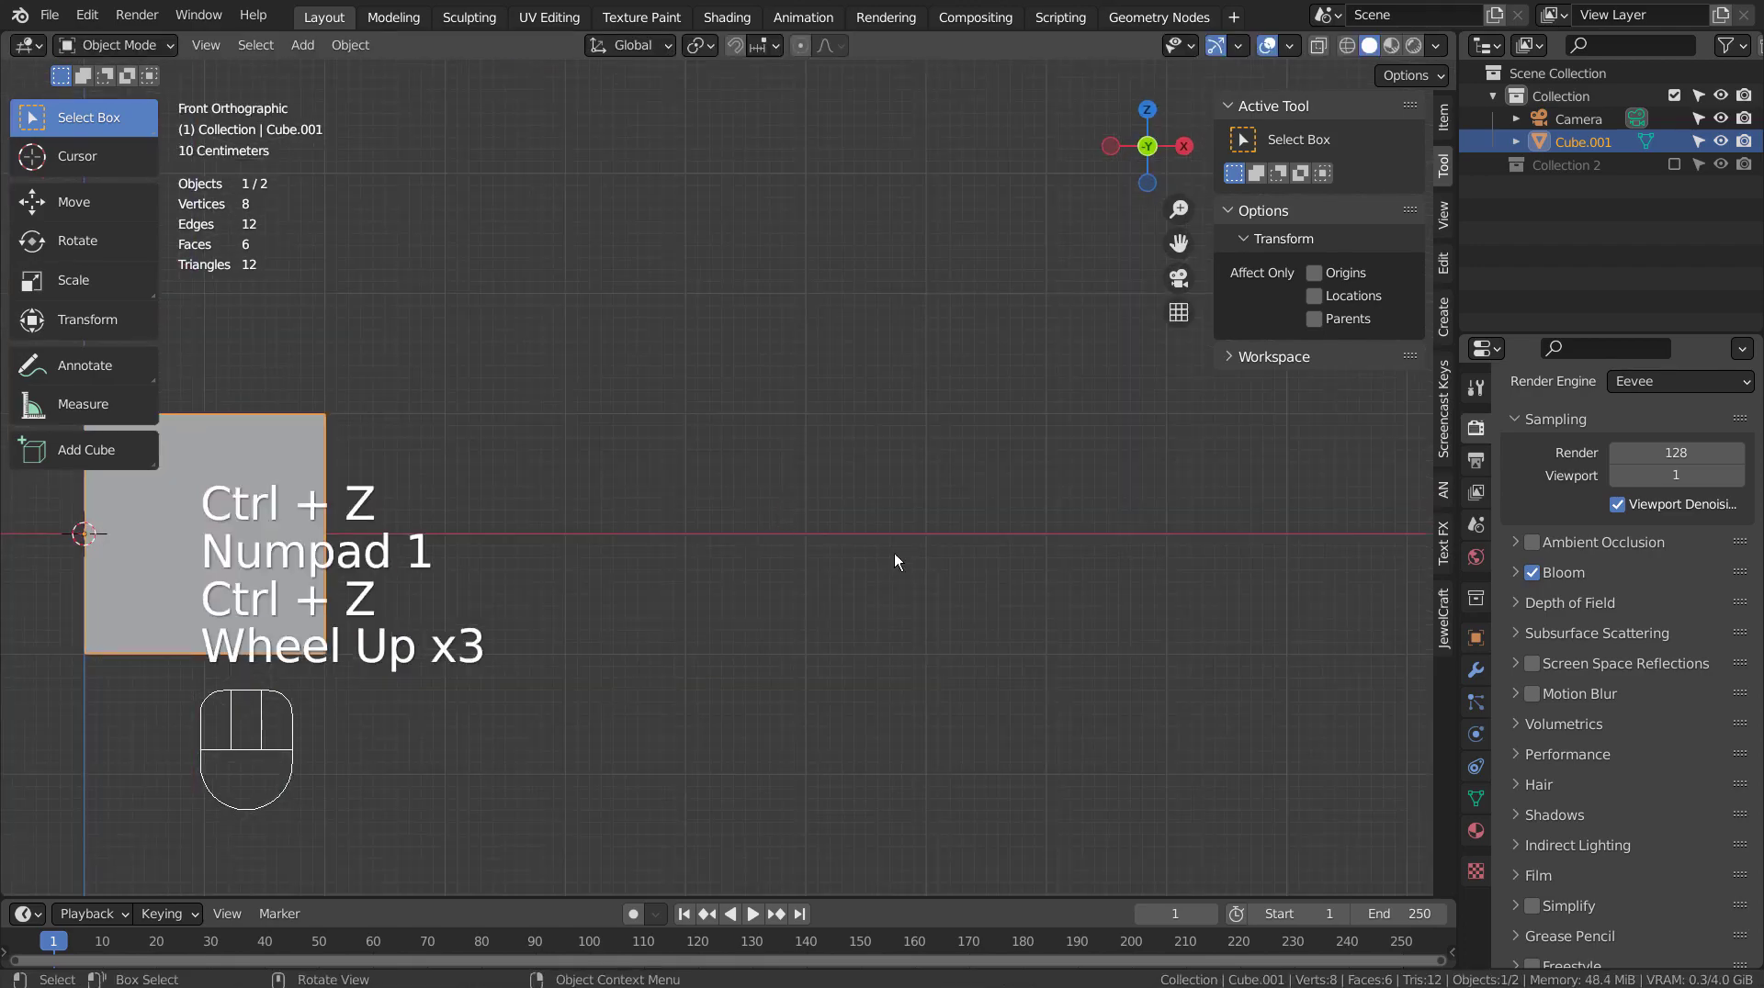
{"action": "key", "text": "s"}
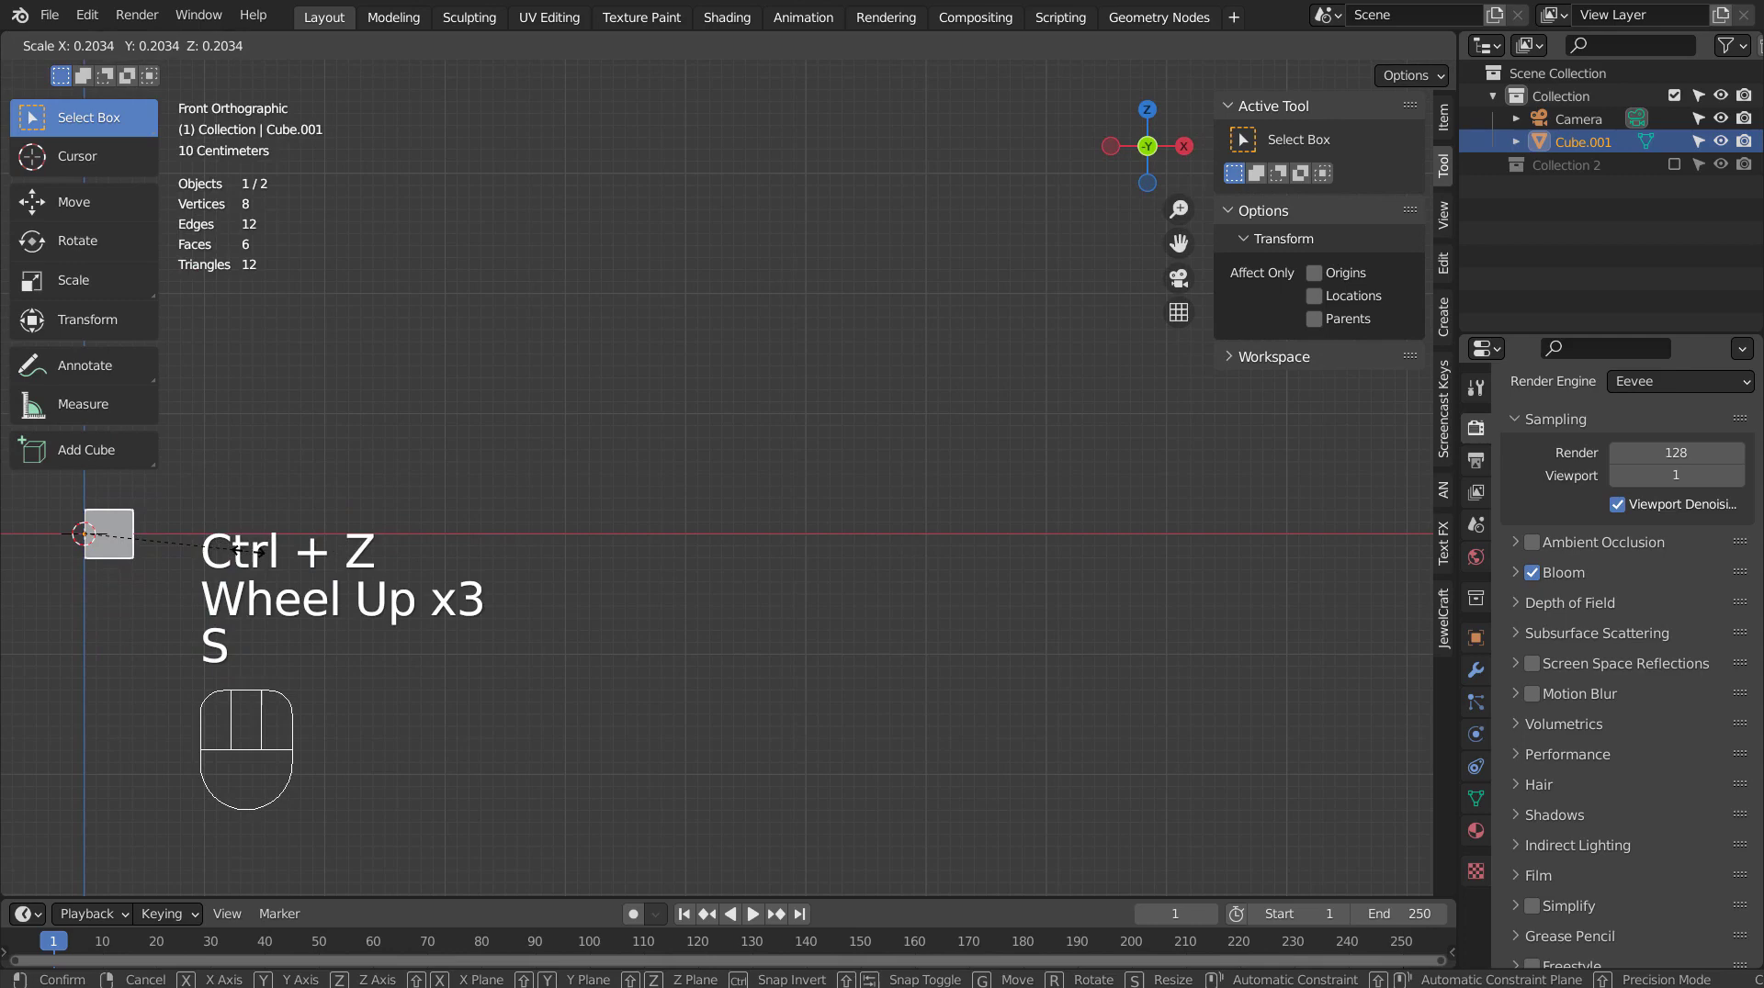
{"action": "left_click", "coordinate": [241, 546], "text": "ctrl"}
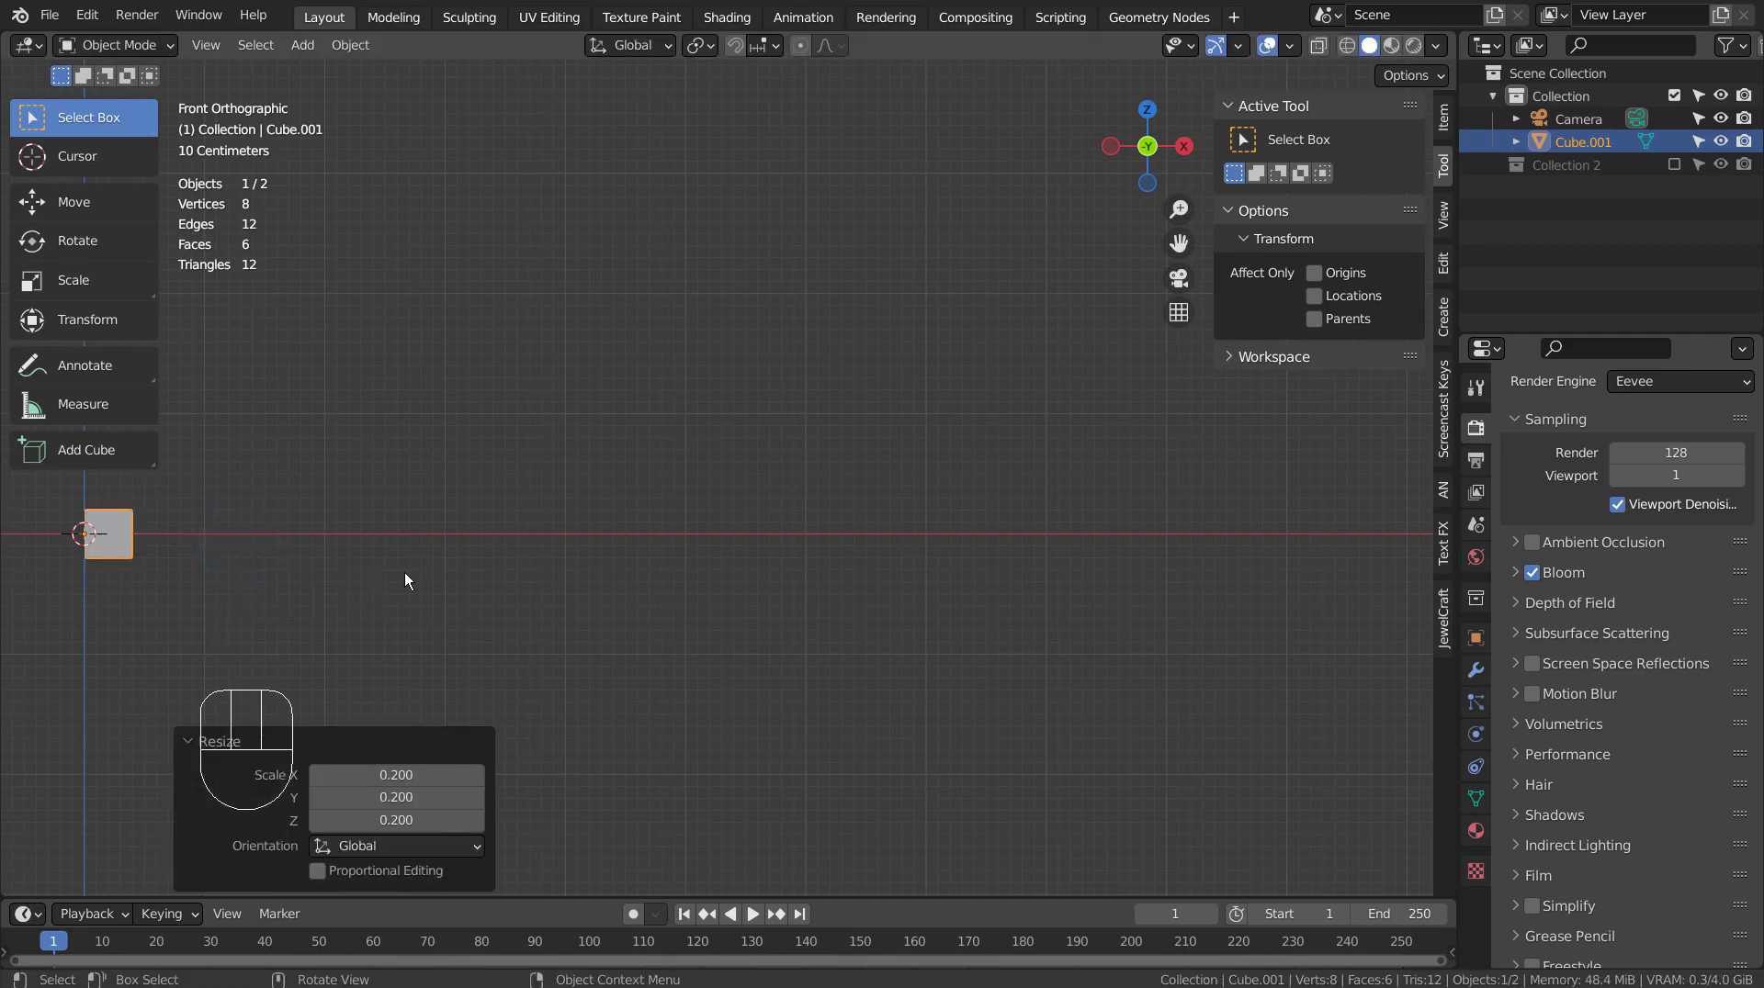
{"action": "key", "text": "s"}
{"action": "key", "text": "x"}
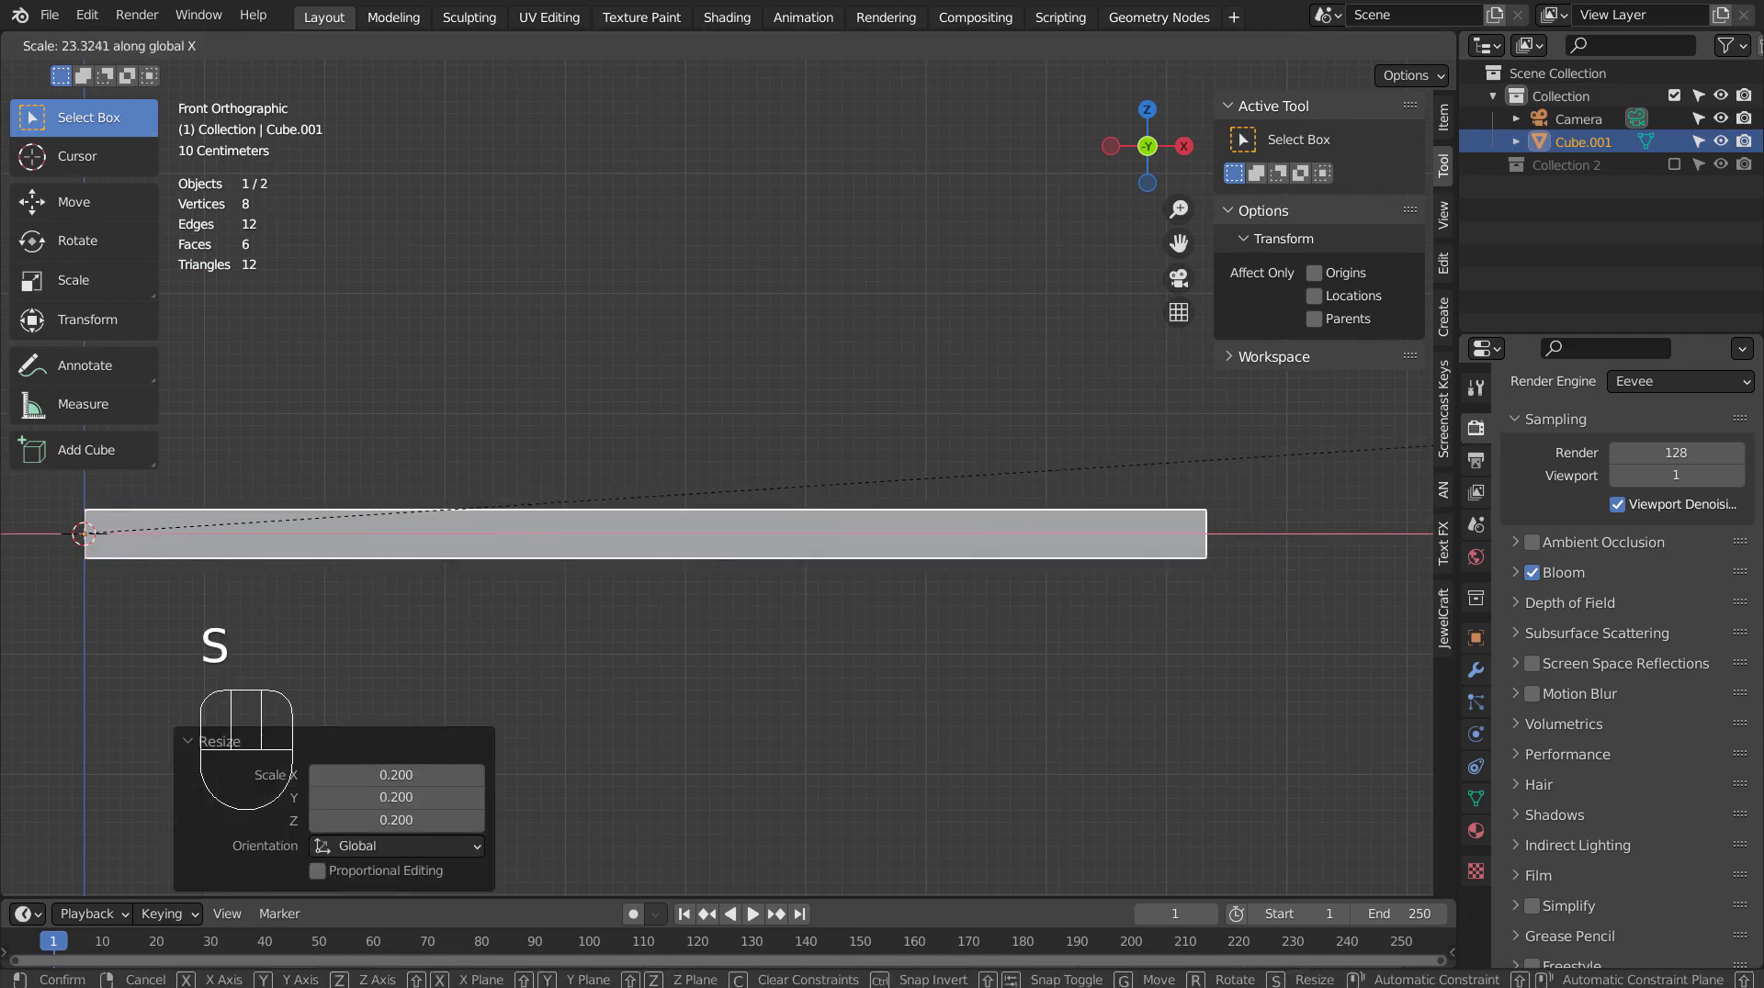
{"action": "left_click", "coordinate": [1428, 452], "text": "ctrl"}
{"action": "scroll", "coordinate": [2, 838], "scroll_direction": "down", "scroll_amount": 2}
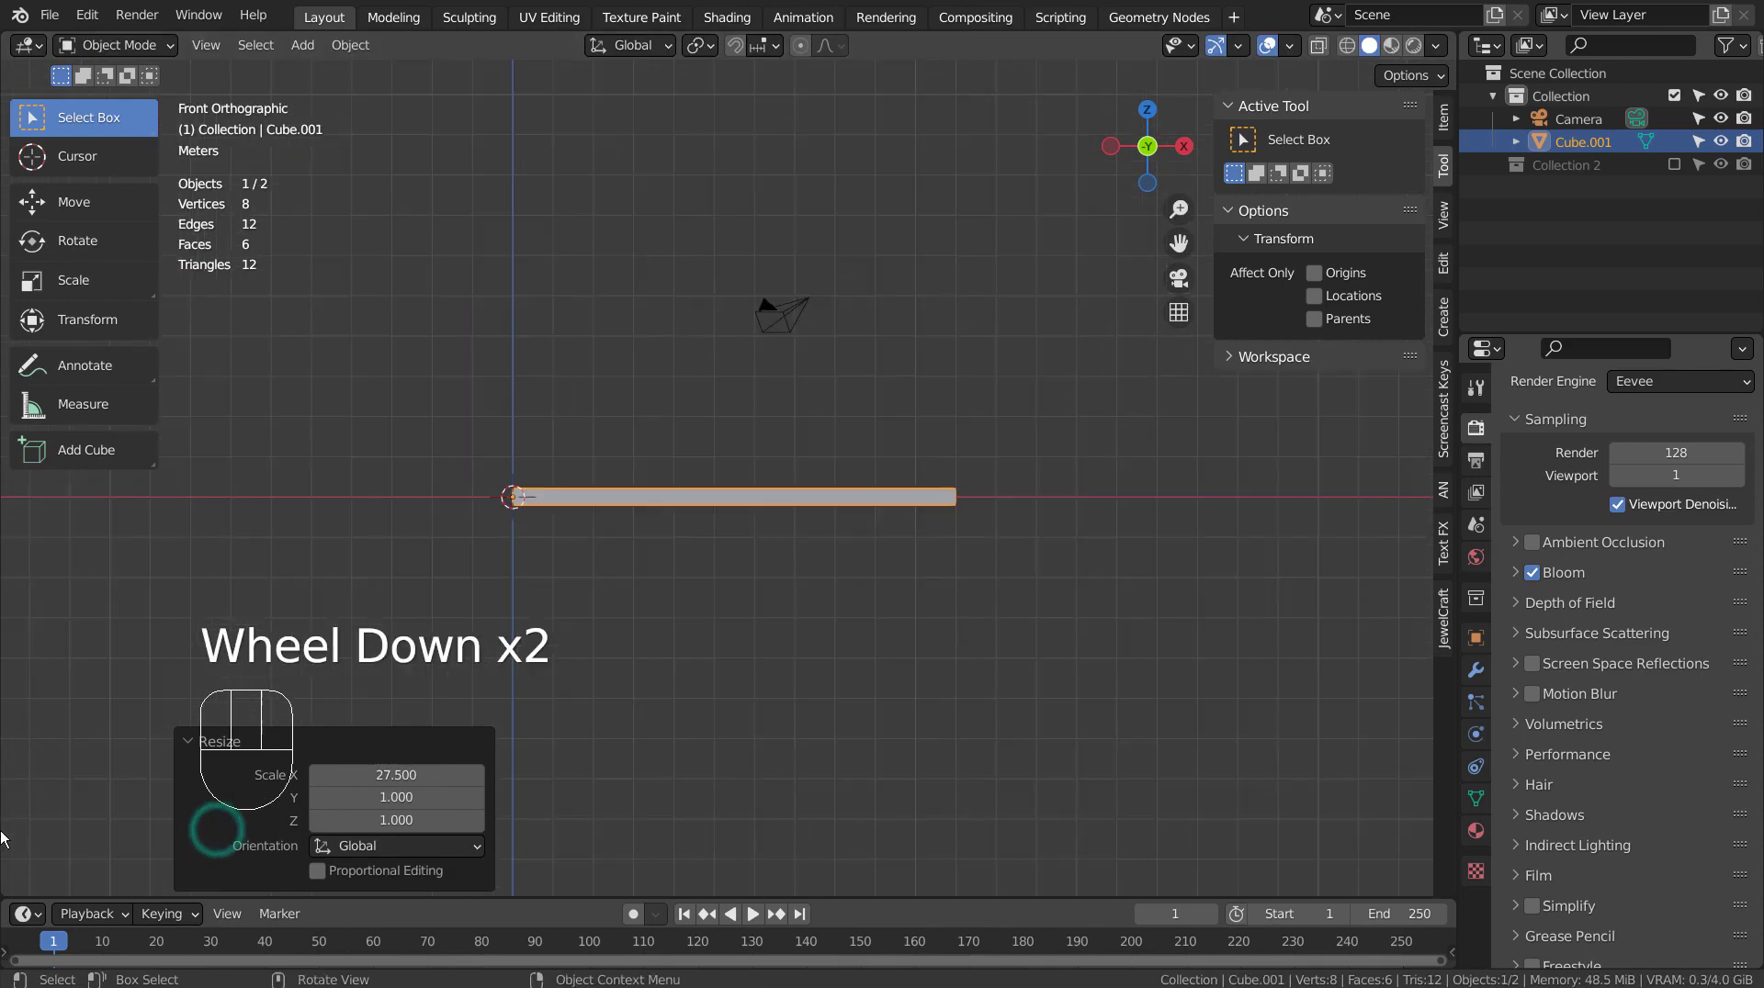
{"action": "middle_click_drag", "start_coordinate": [867, 683], "coordinate": [838, 751]}
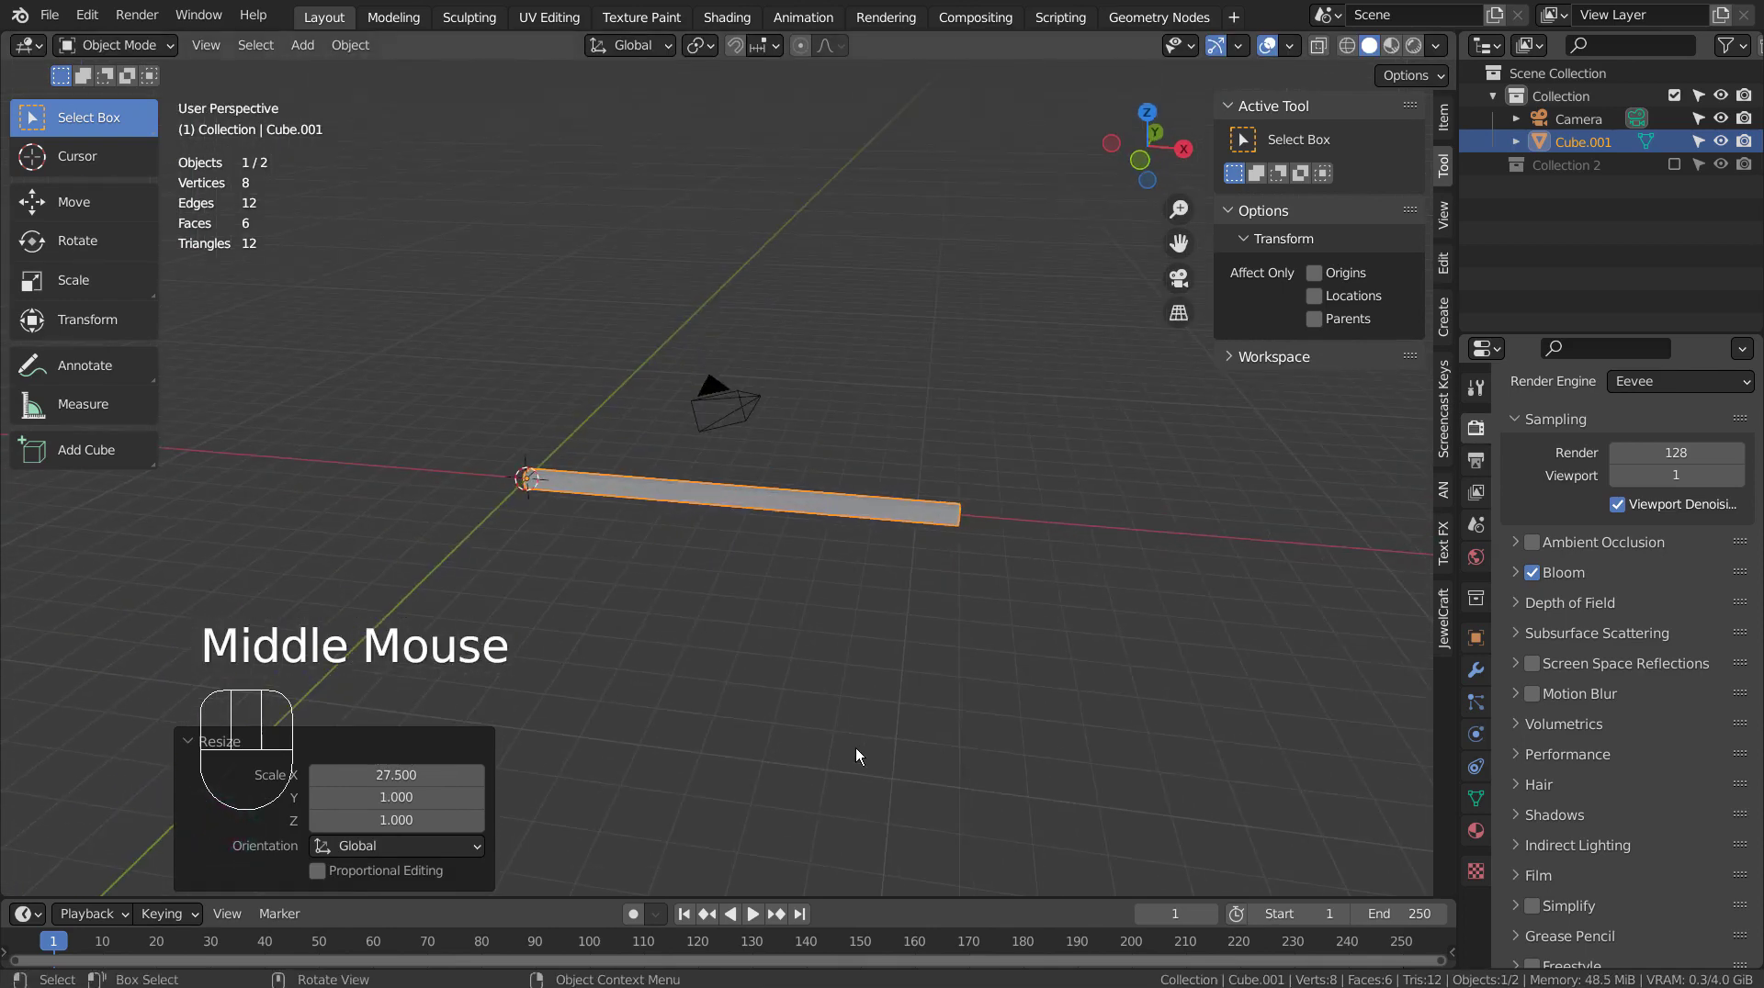
{"action": "key", "text": "s"}
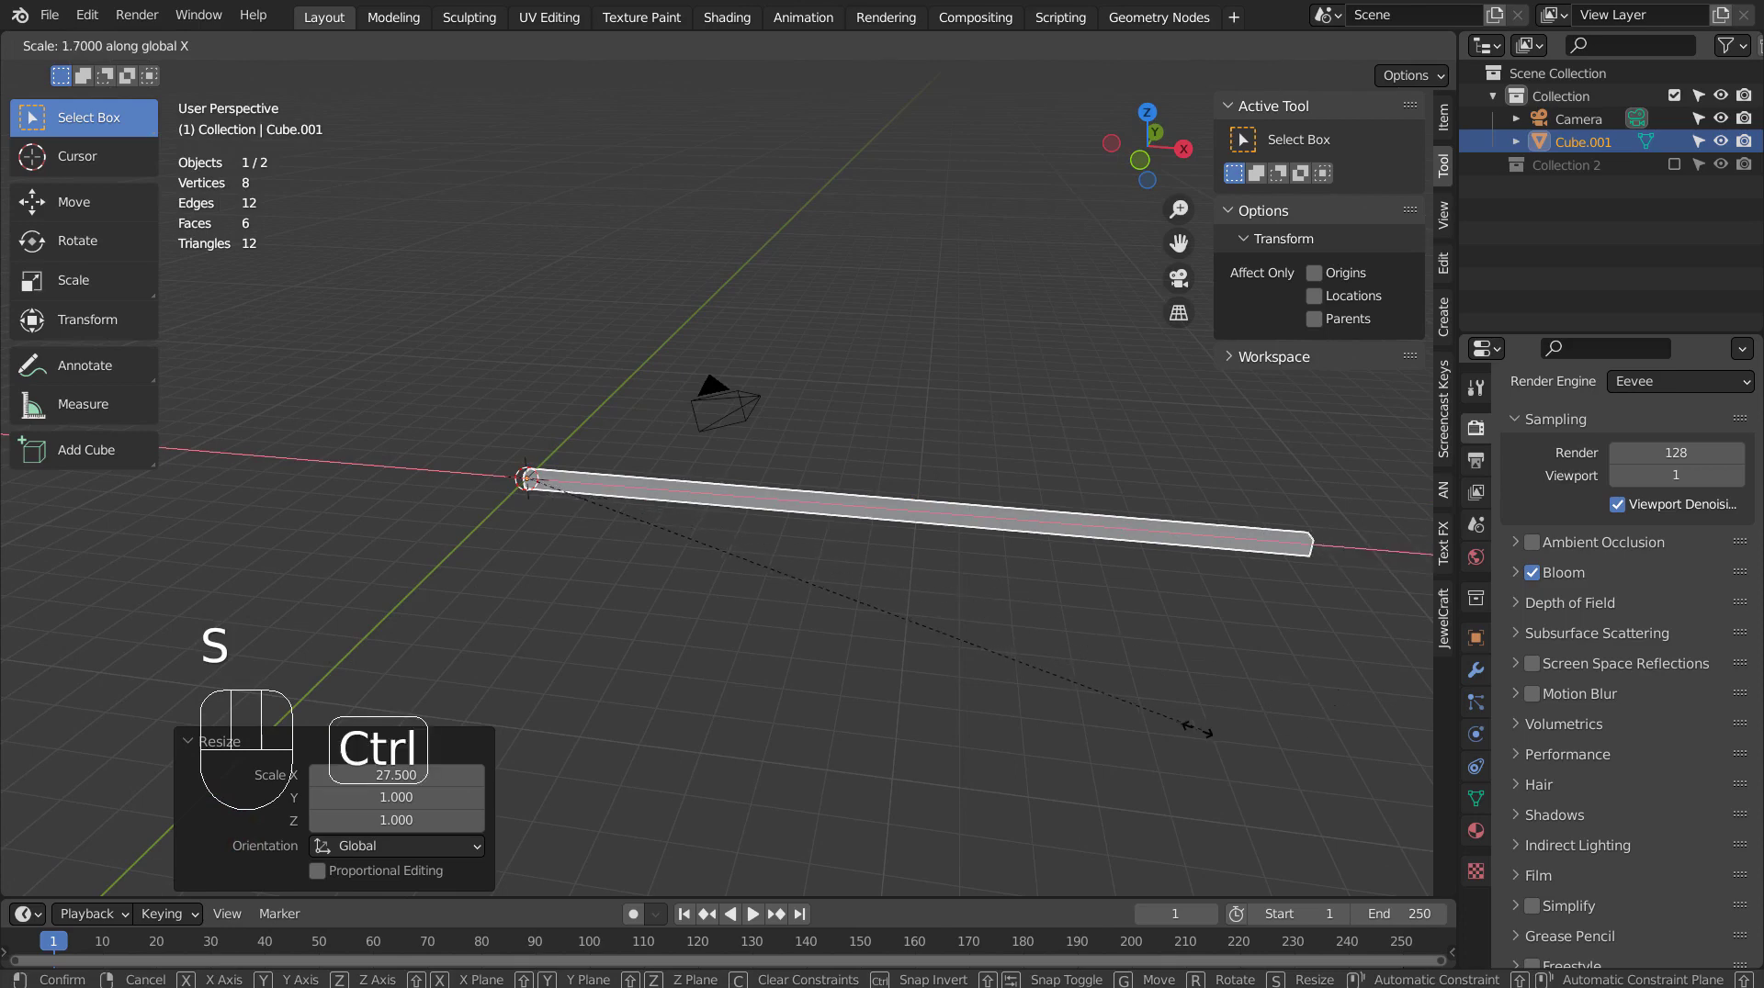
{"action": "left_click", "coordinate": [1162, 727]}
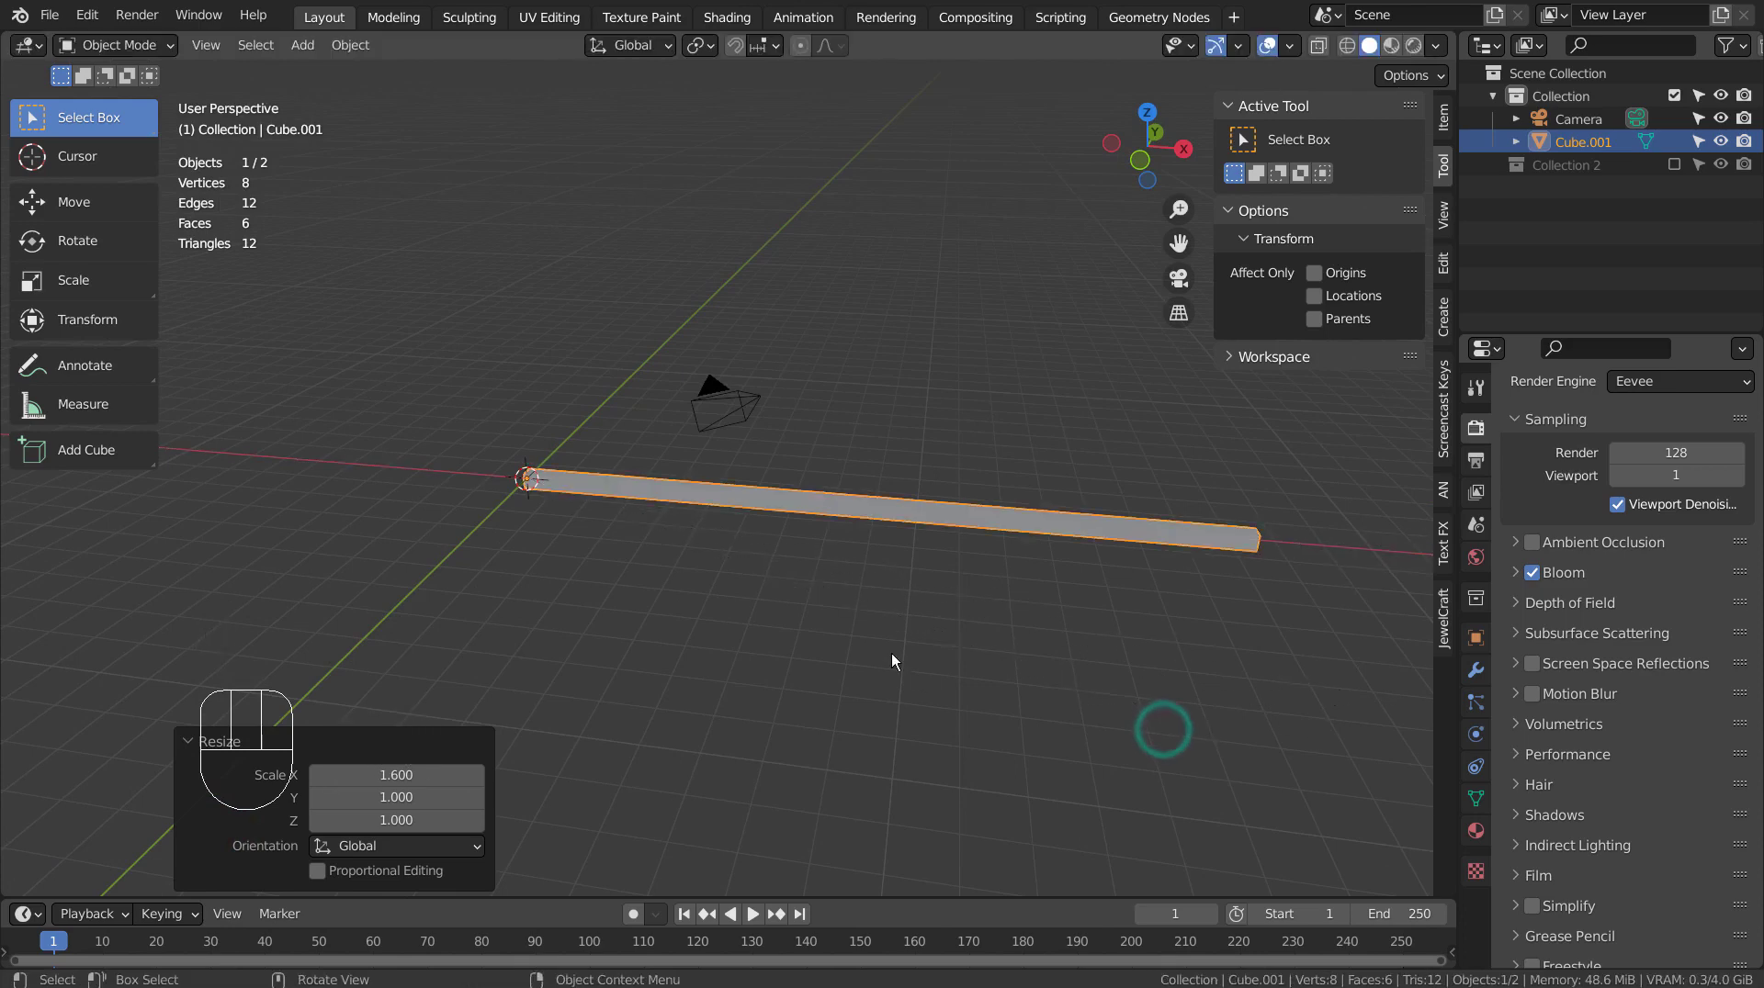
{"action": "key", "text": "Tab"}
Cut 25 centred edge loops along the bar and return to Object Mode
{"action": "key", "text": "ctrl+r"}
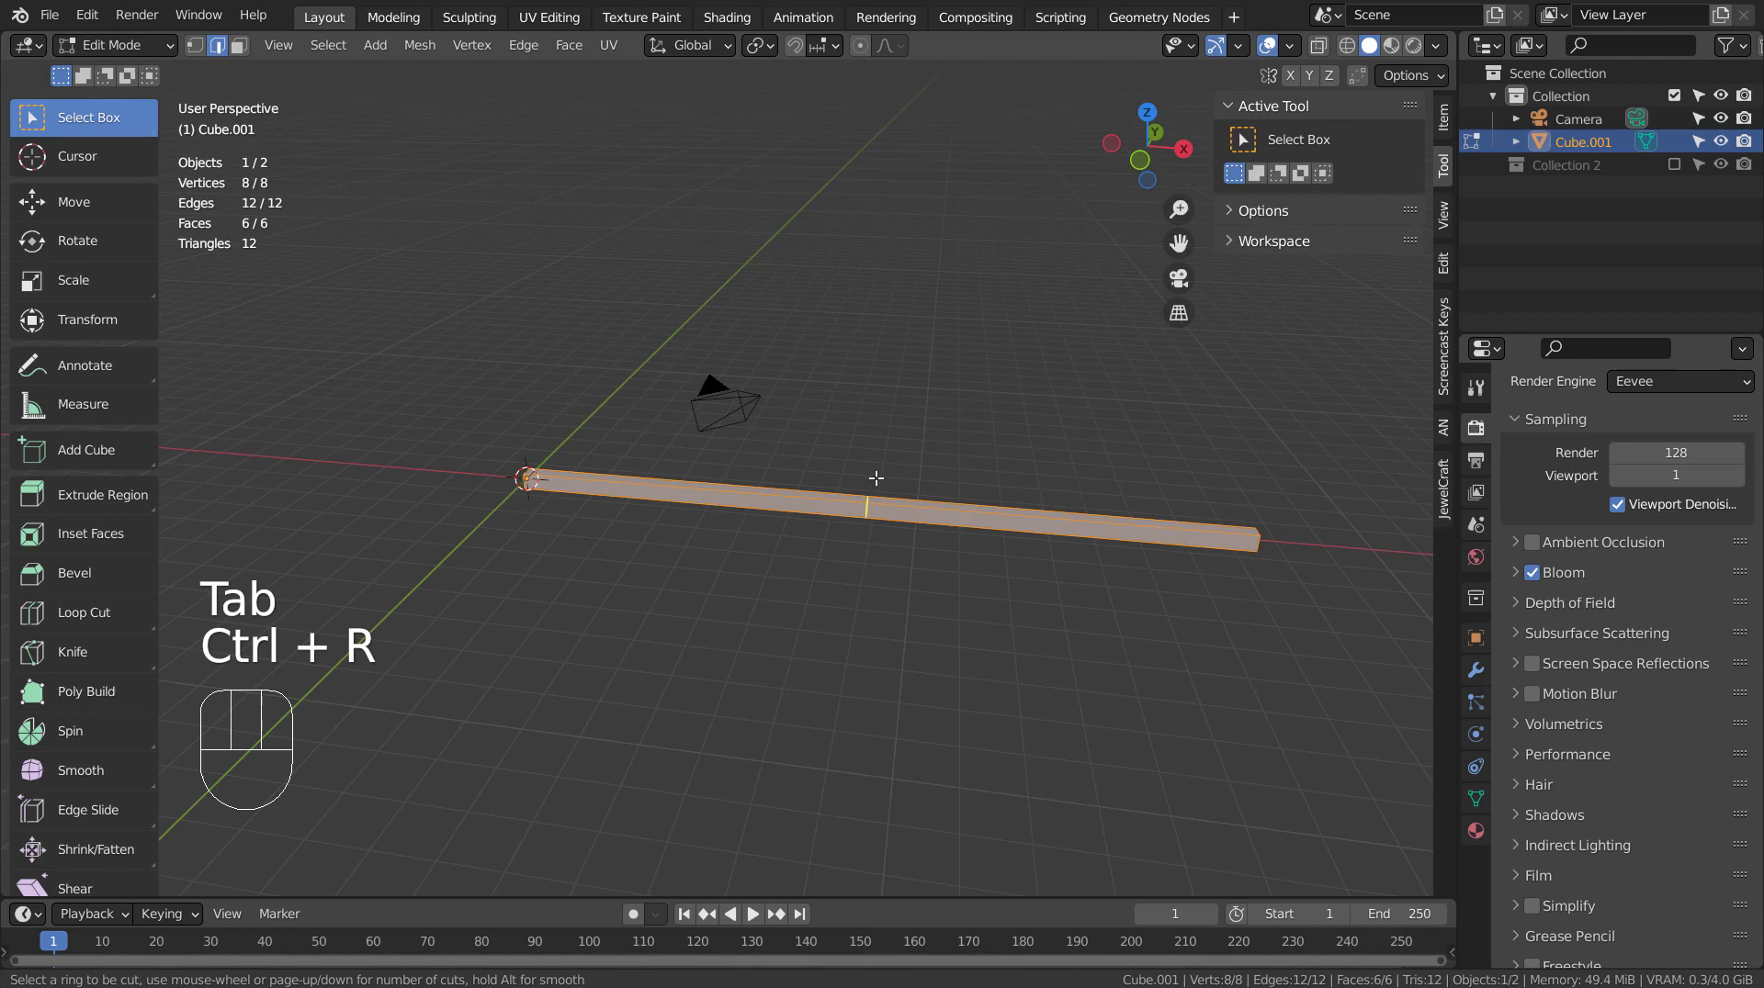
{"action": "left_click", "coordinate": [877, 479]}
{"action": "left_click", "coordinate": [875, 478]}
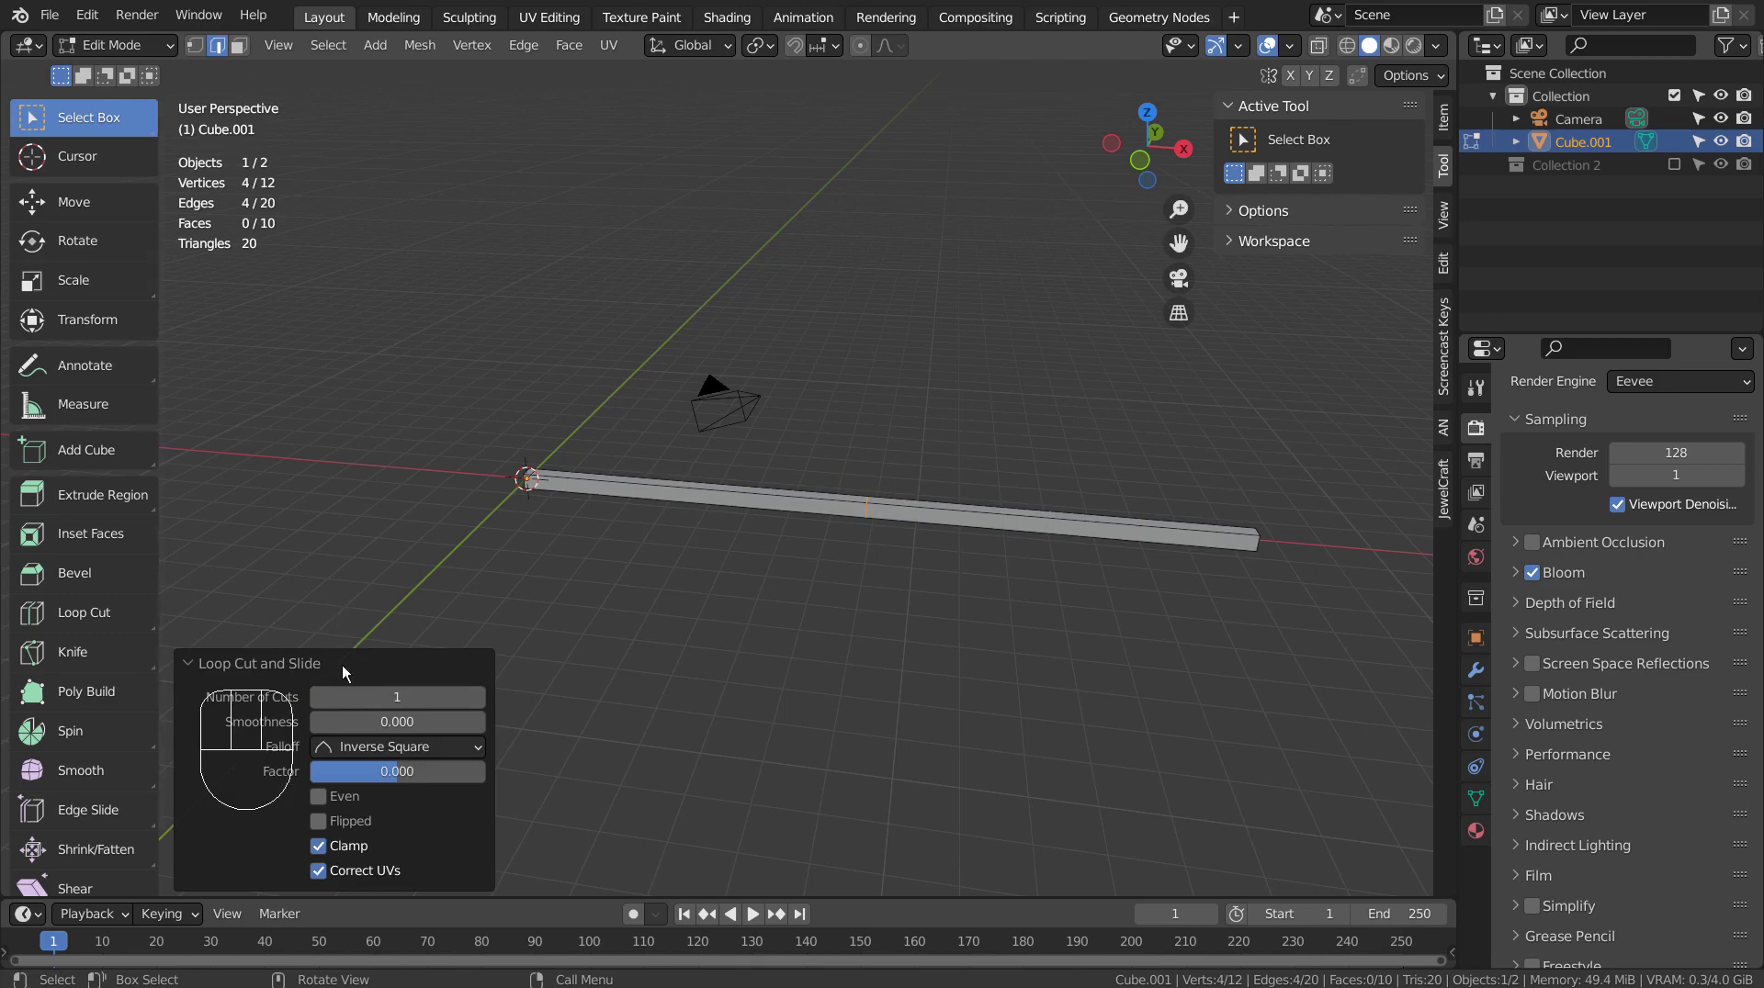
{"action": "left_click", "coordinate": [255, 663]}
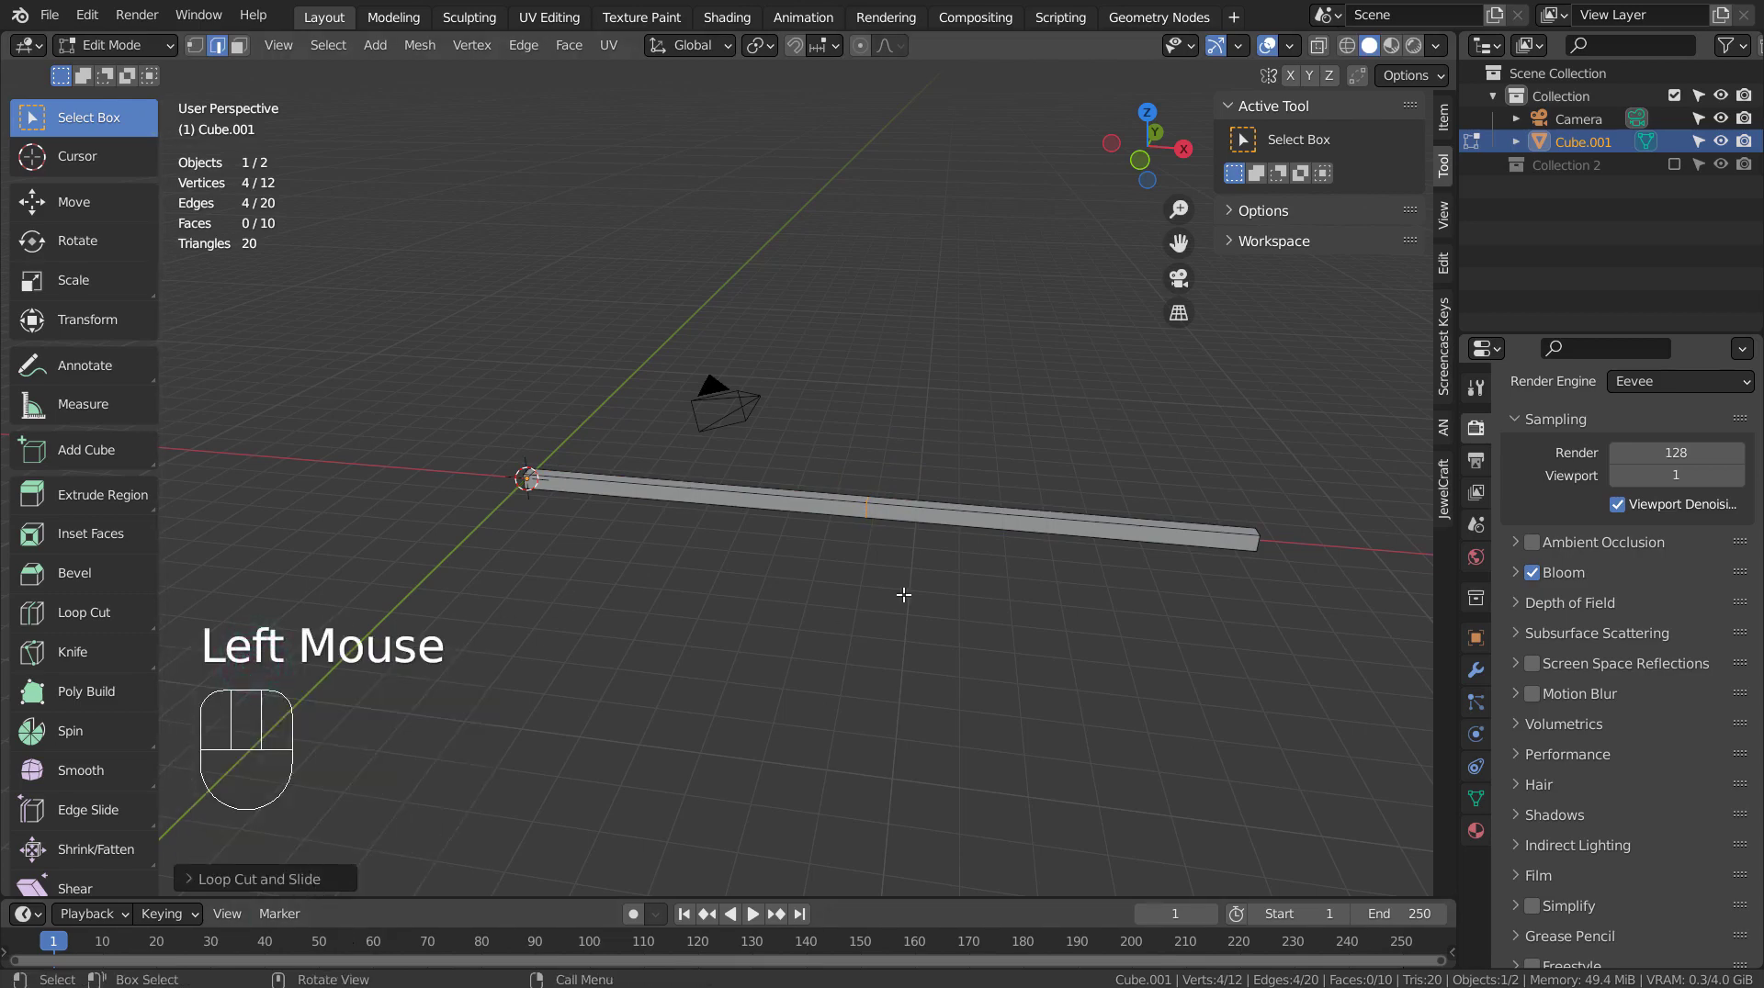
{"action": "left_click", "coordinate": [239, 879]}
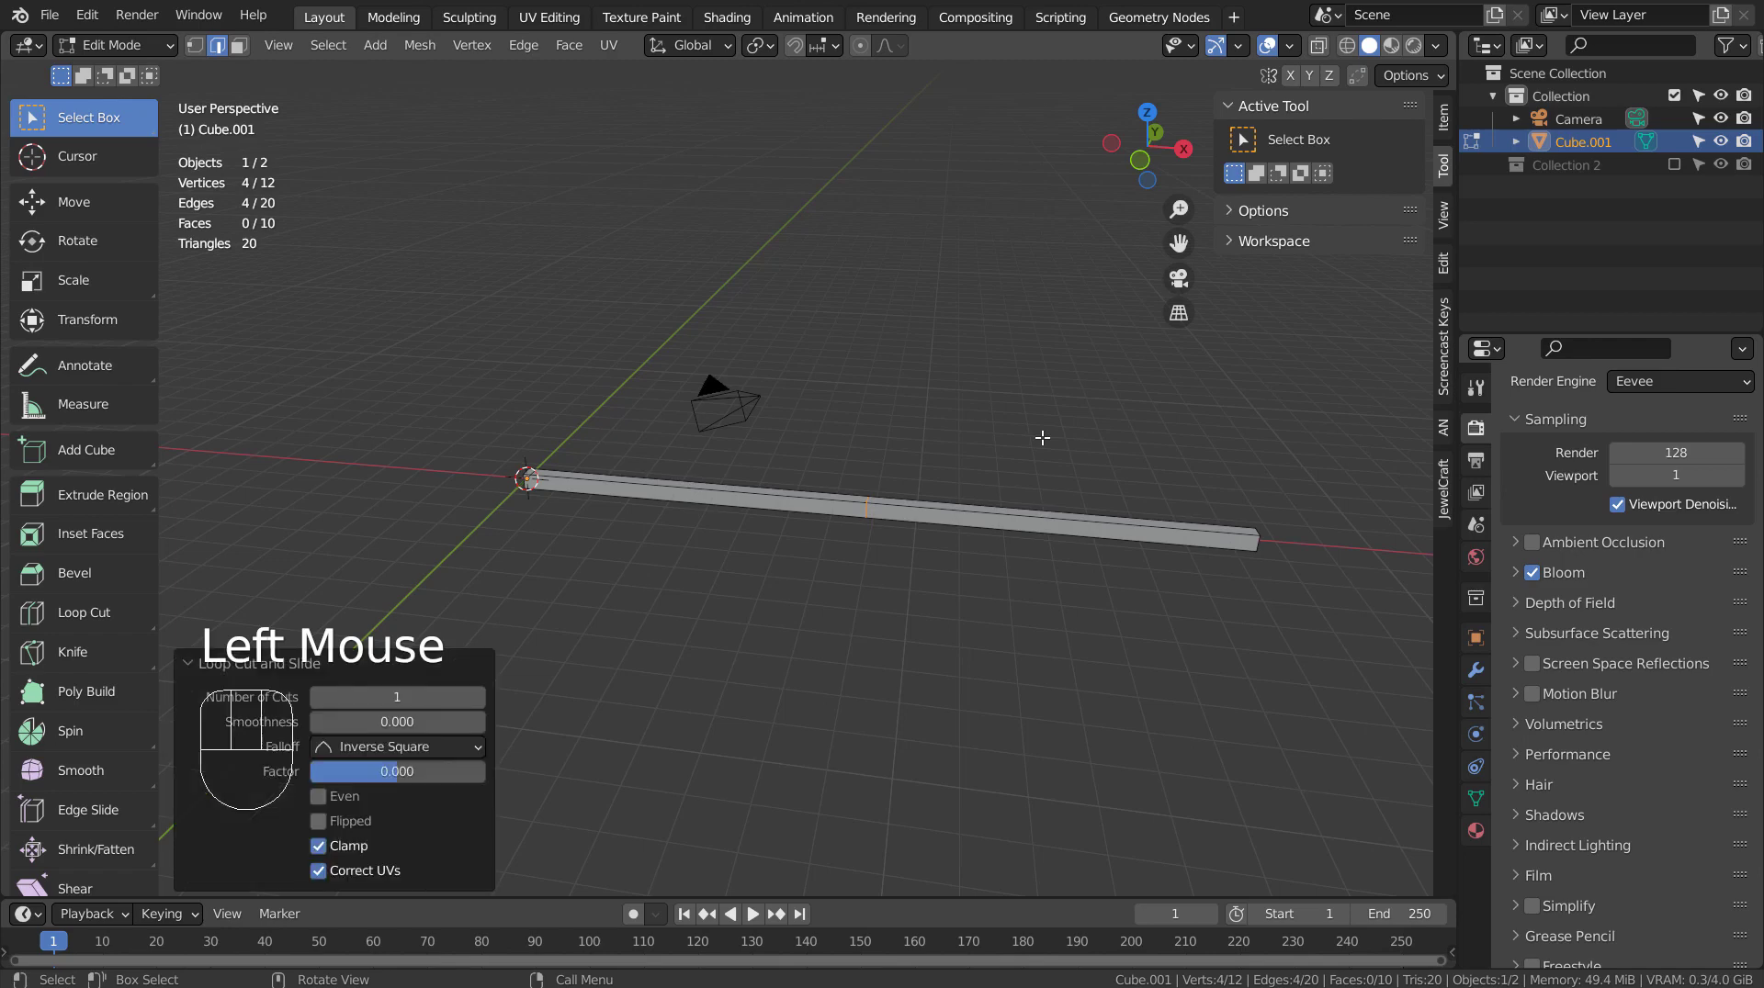
{"action": "left_click", "coordinate": [391, 702]}
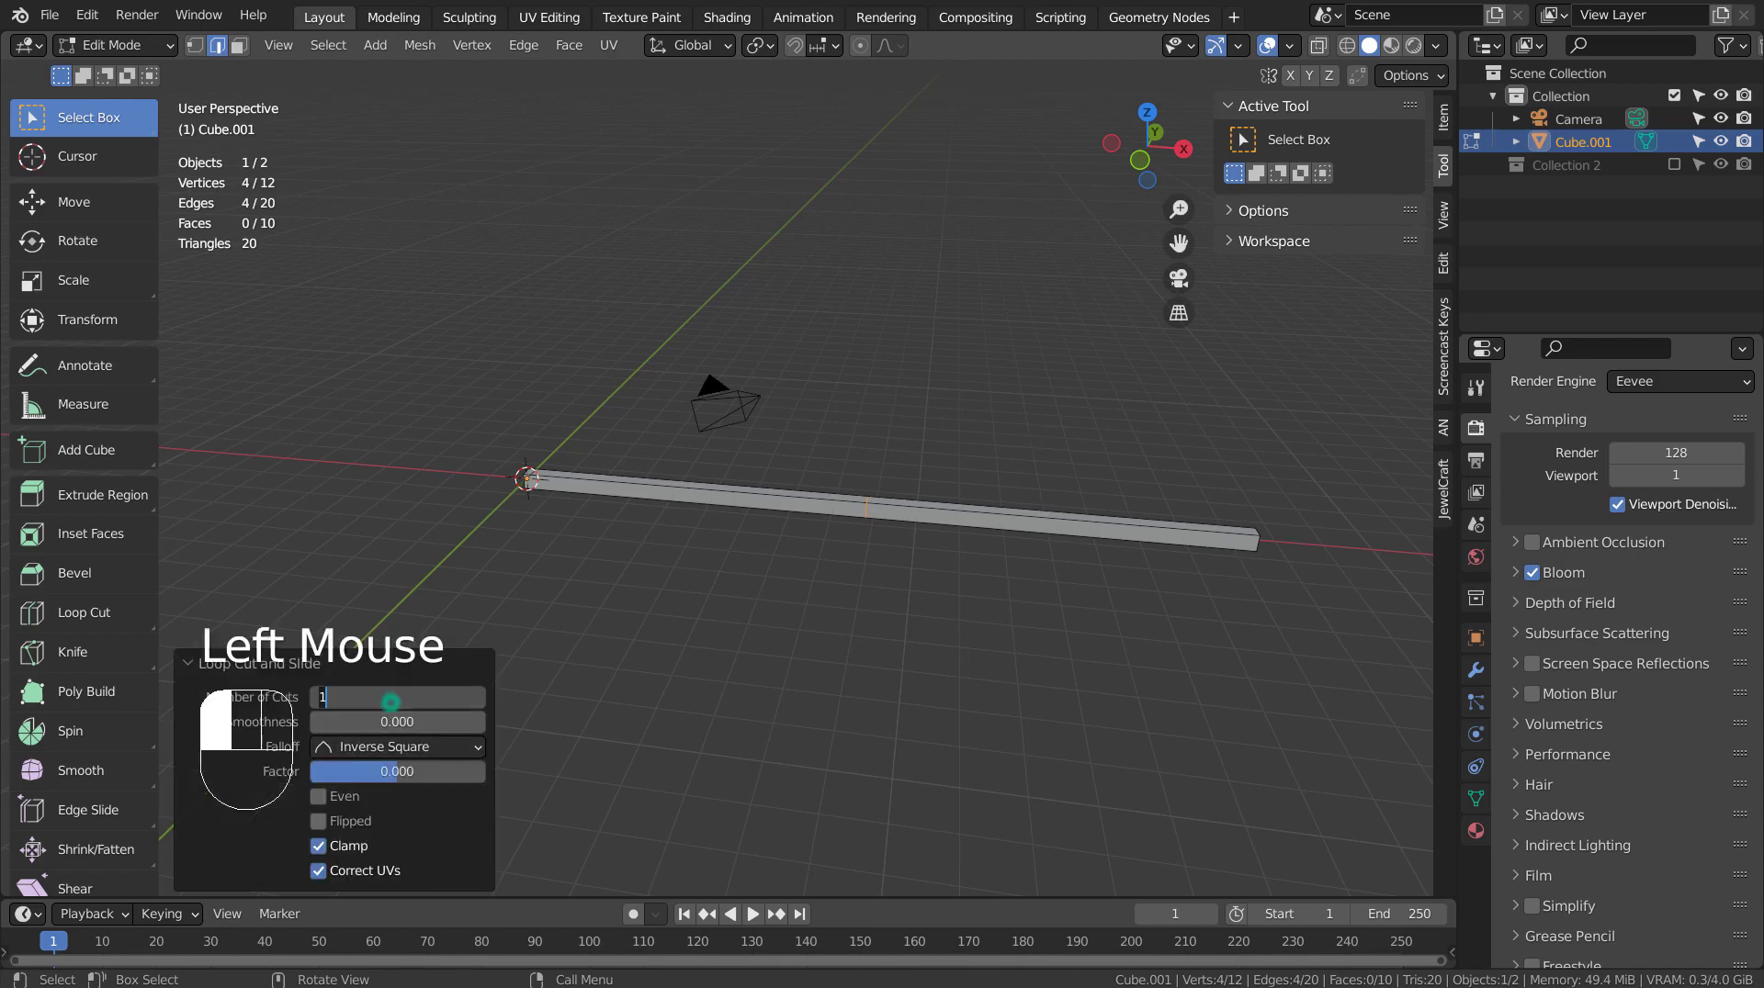
{"action": "type", "text": "25"}
{"action": "key", "text": "Return"}
{"action": "scroll", "coordinate": [974, 643], "scroll_direction": "up", "scroll_amount": 4}
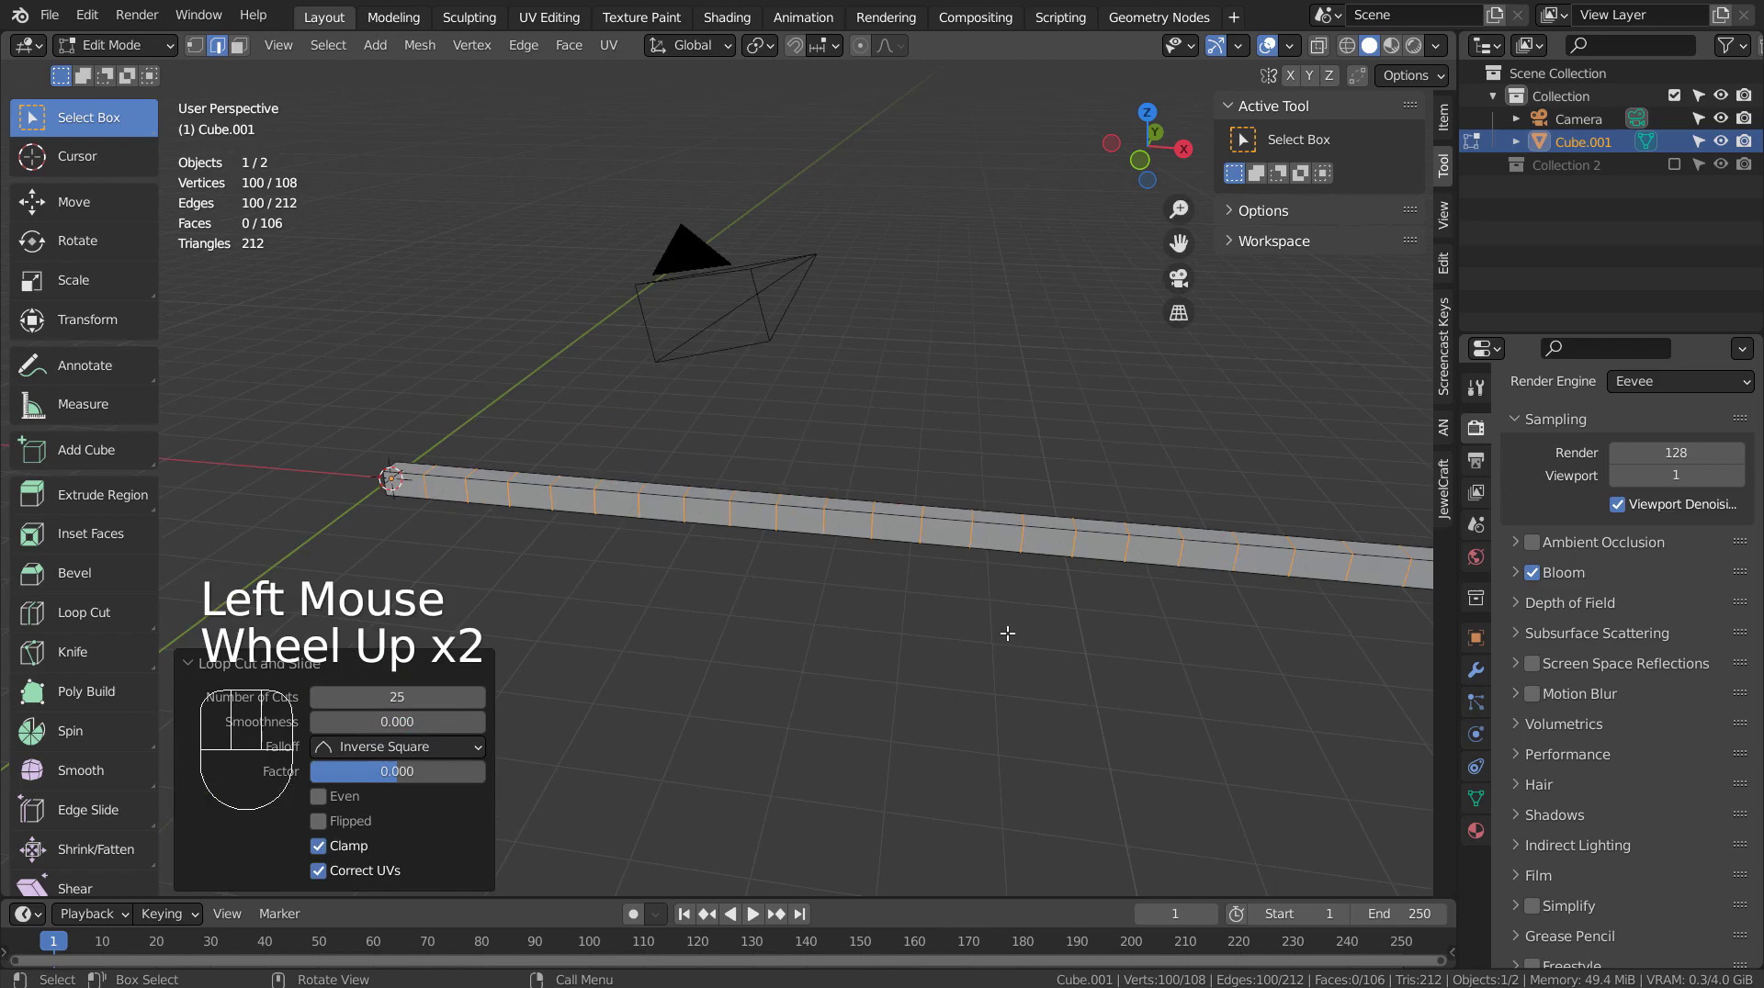
{"action": "key", "text": "Tab"}
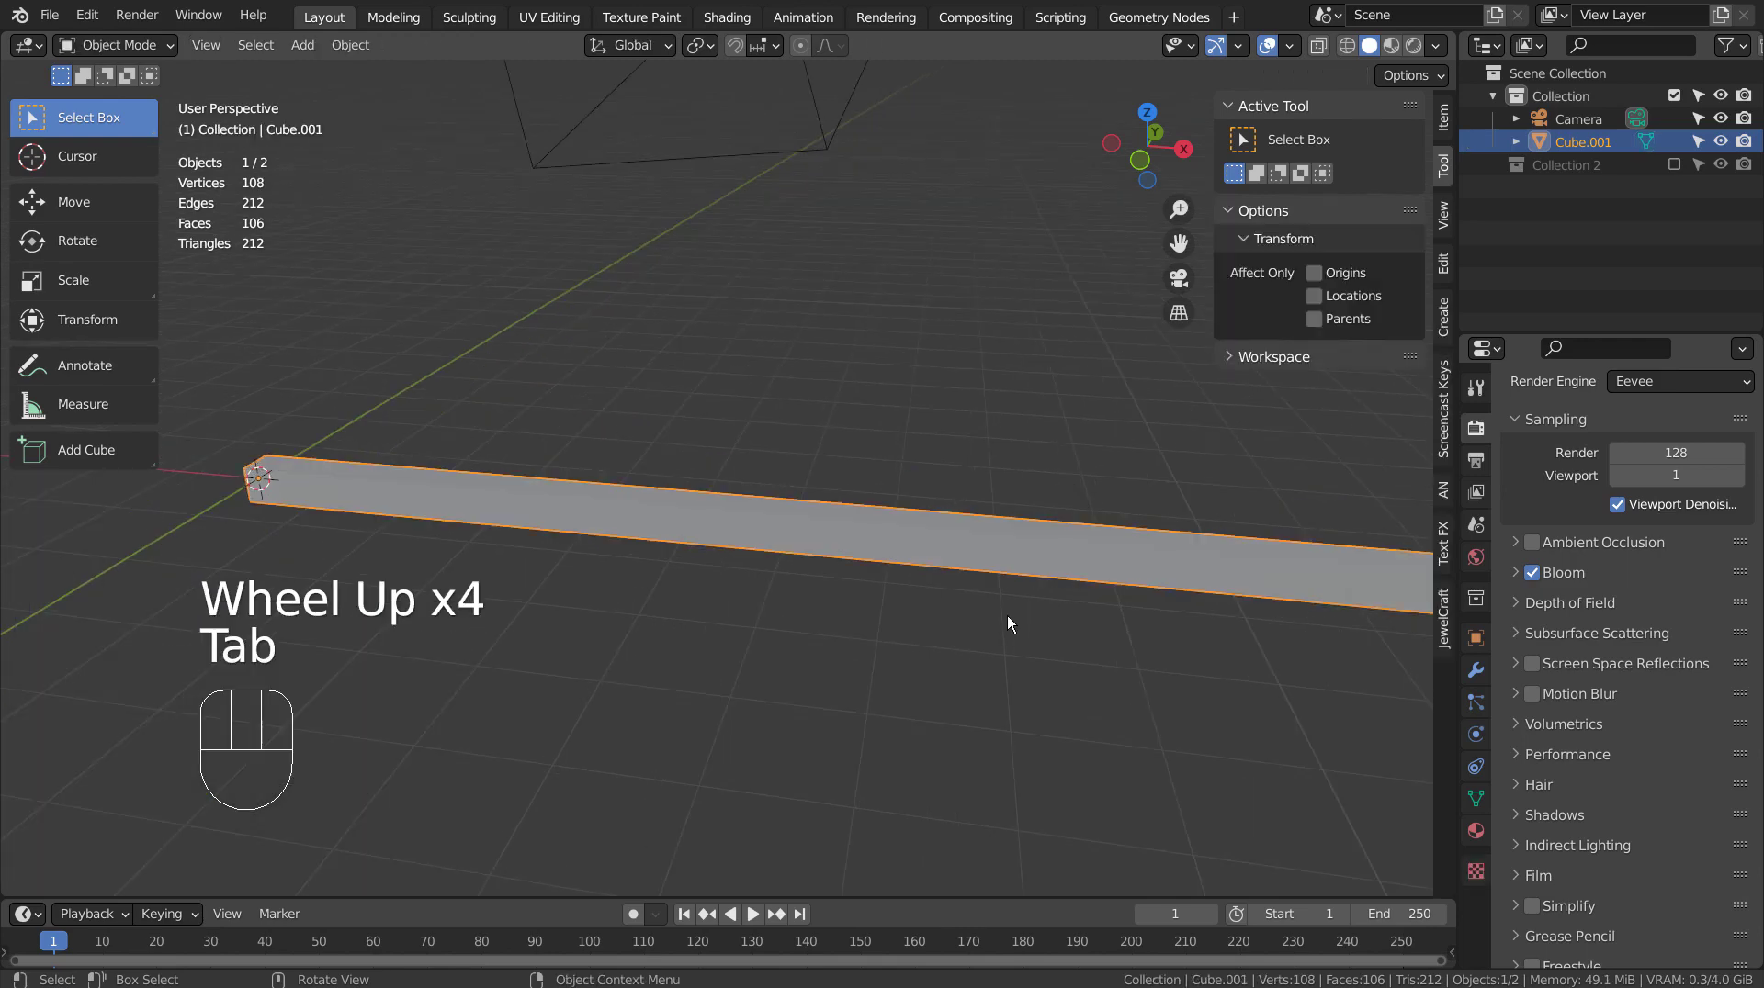
Add a Simple Deform modifier set to Bend with a 180° angle
{"action": "left_click", "coordinate": [1476, 671]}
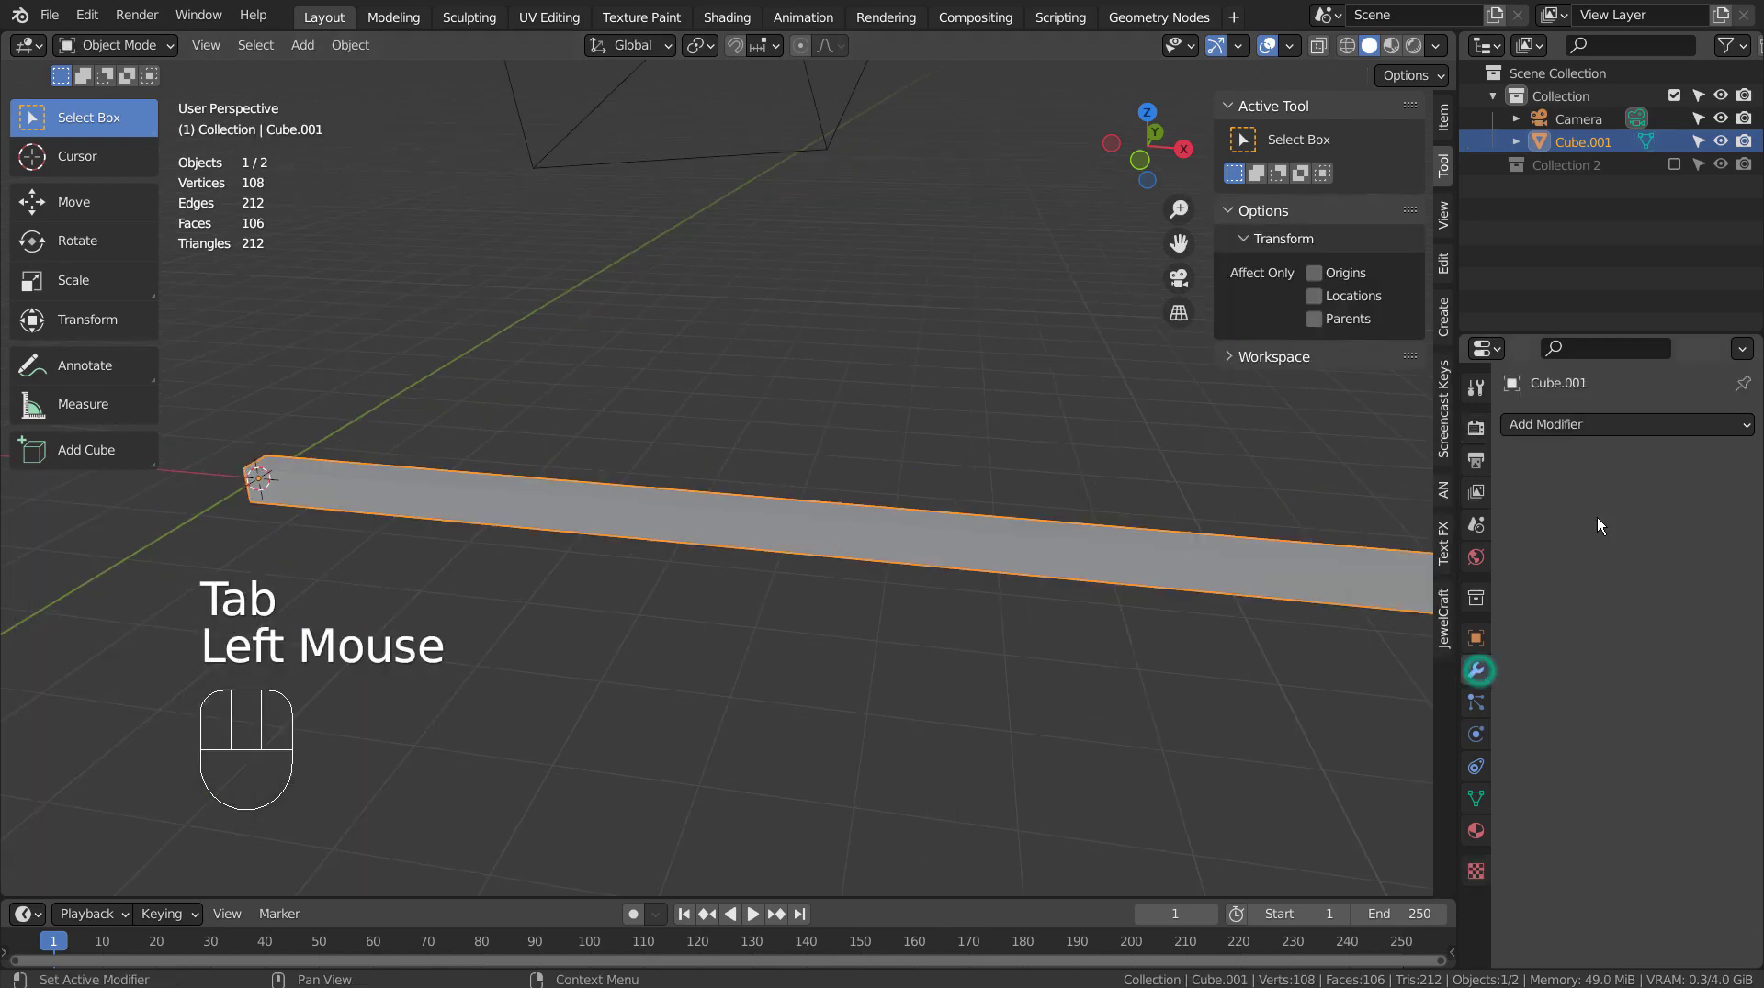
{"action": "left_click", "coordinate": [1600, 424]}
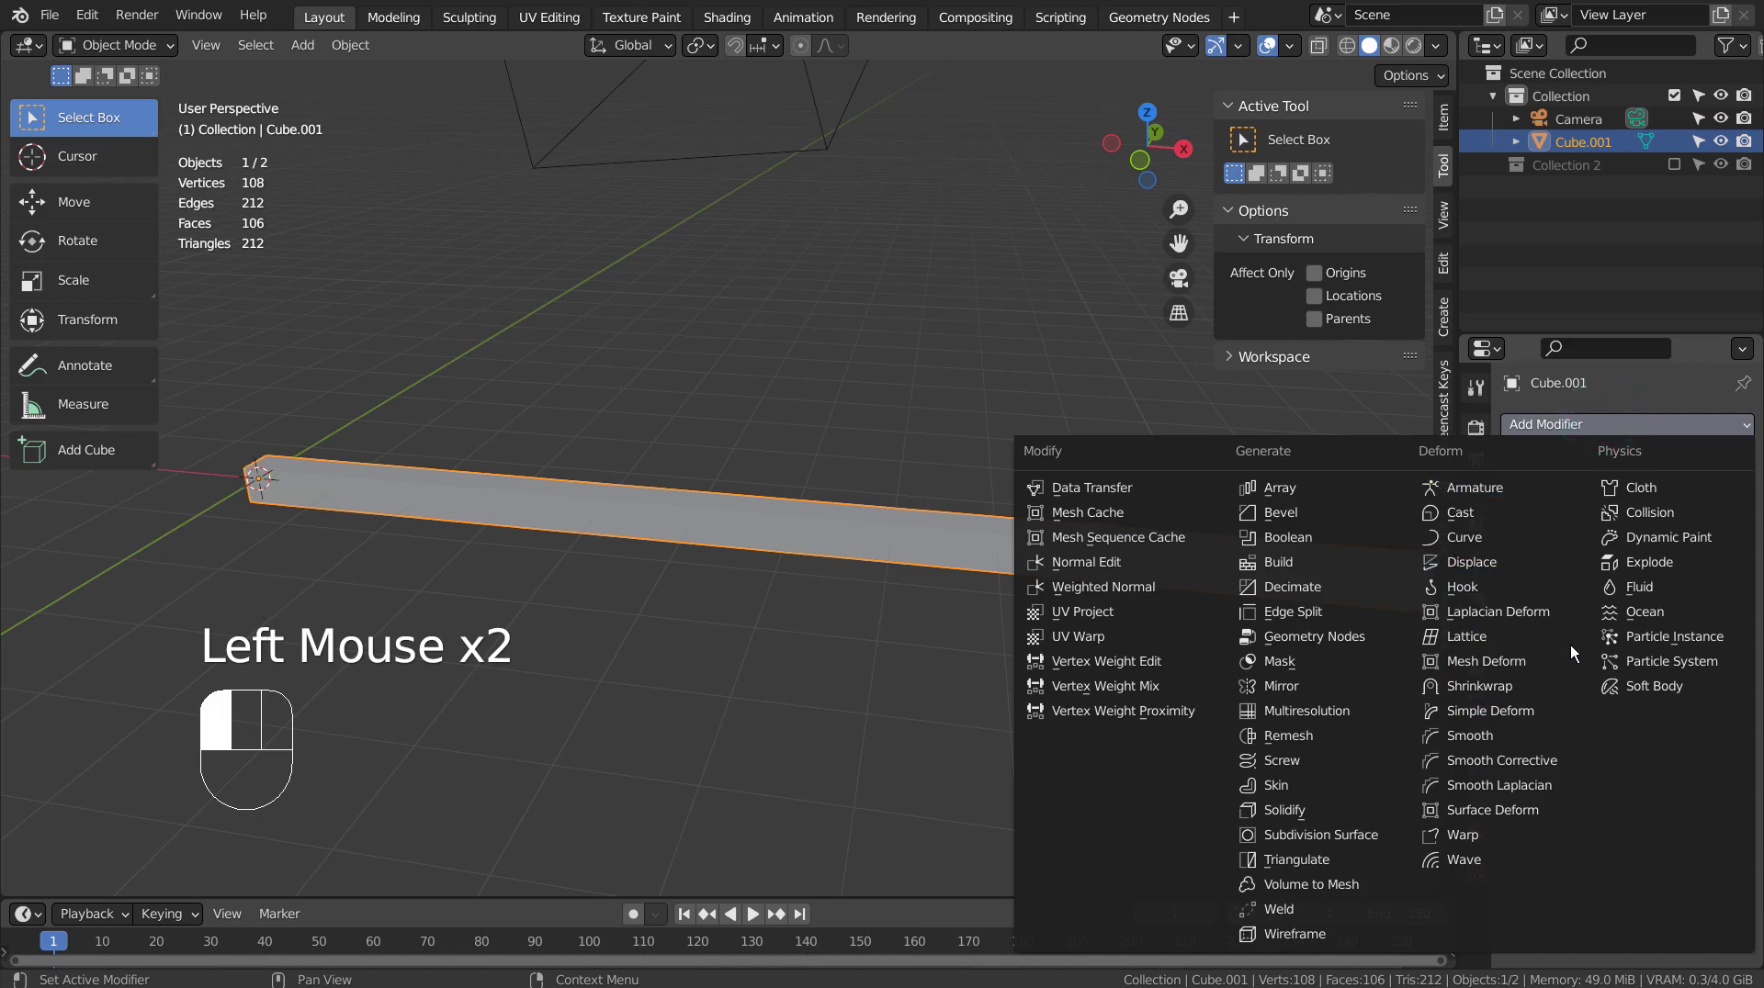
{"action": "left_click", "coordinate": [1569, 712]}
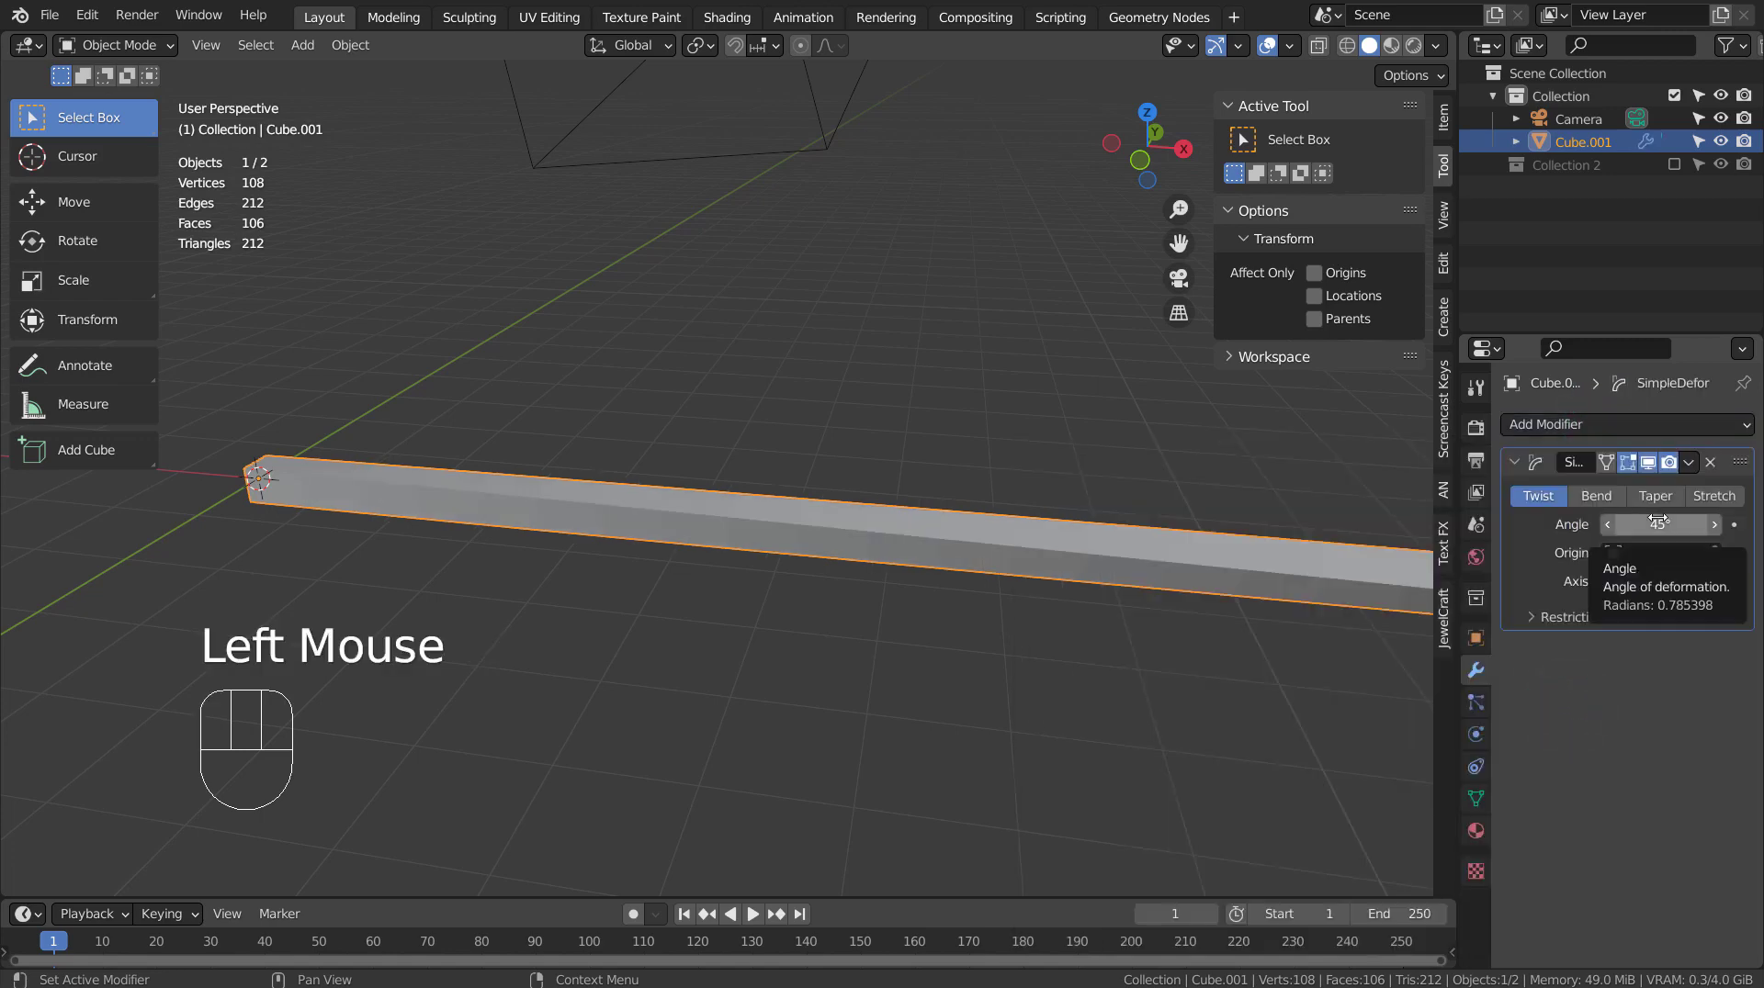
{"action": "left_click", "coordinate": [1598, 496]}
{"action": "double_click", "coordinate": [1656, 525]}
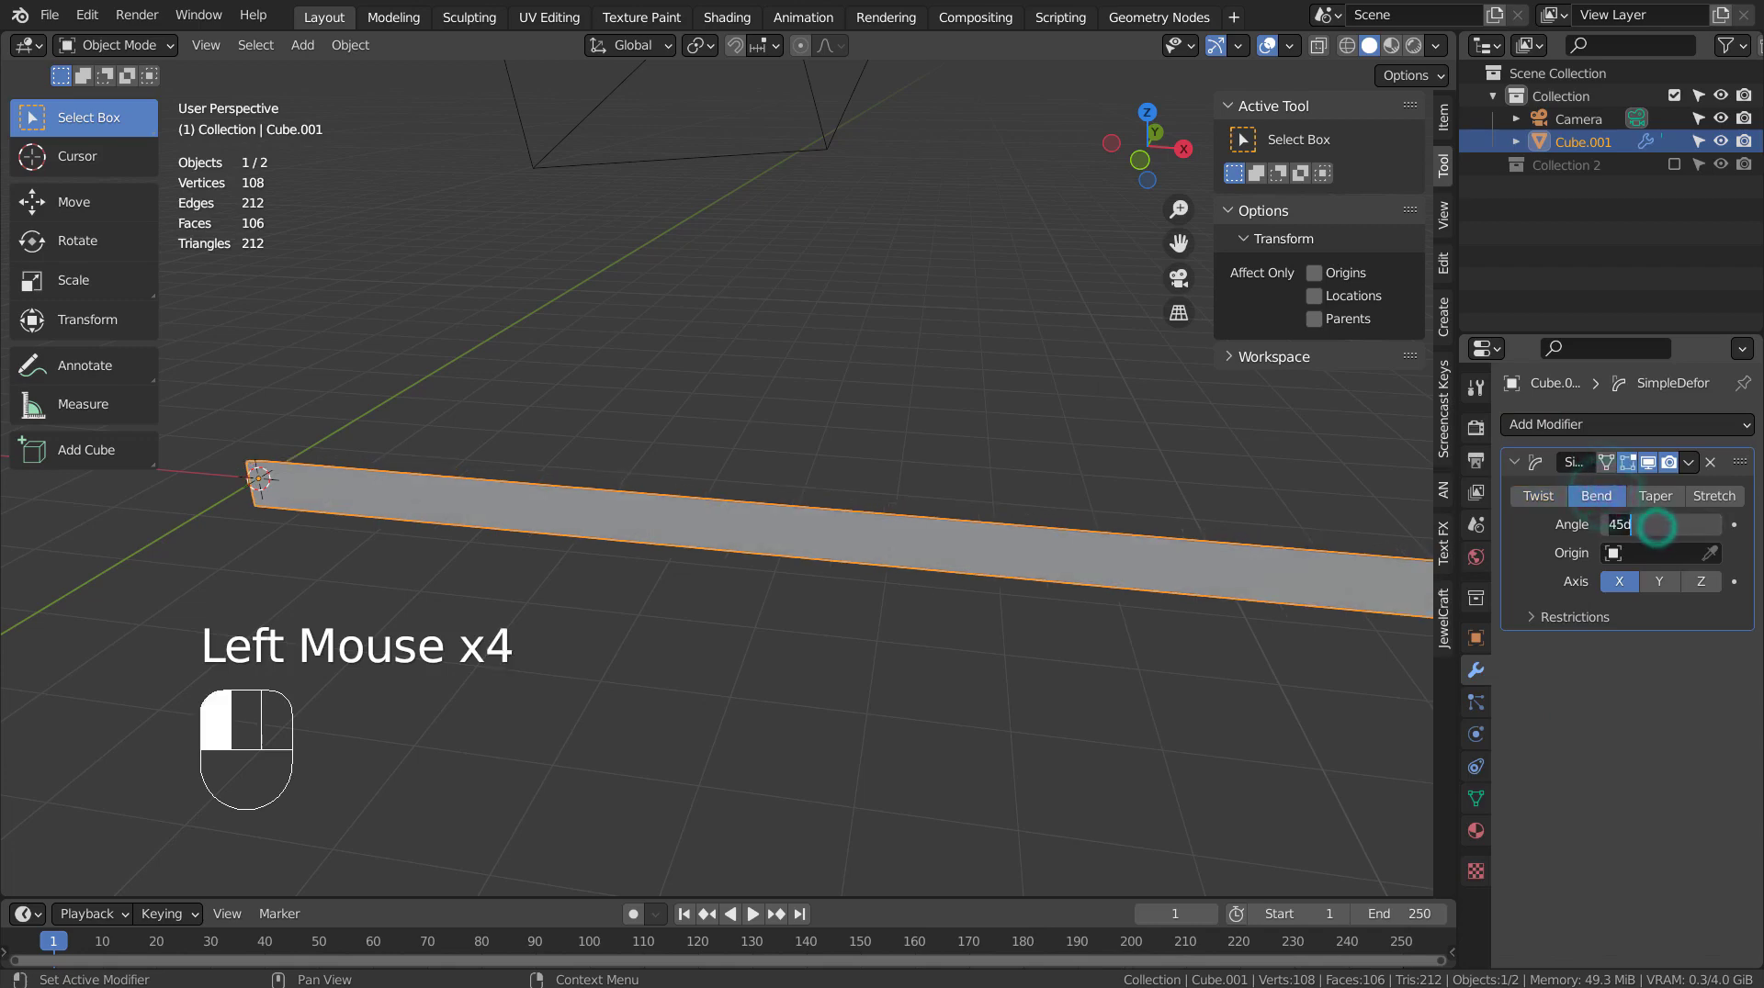
{"action": "type", "text": "180"}
{"action": "key", "text": "Return"}
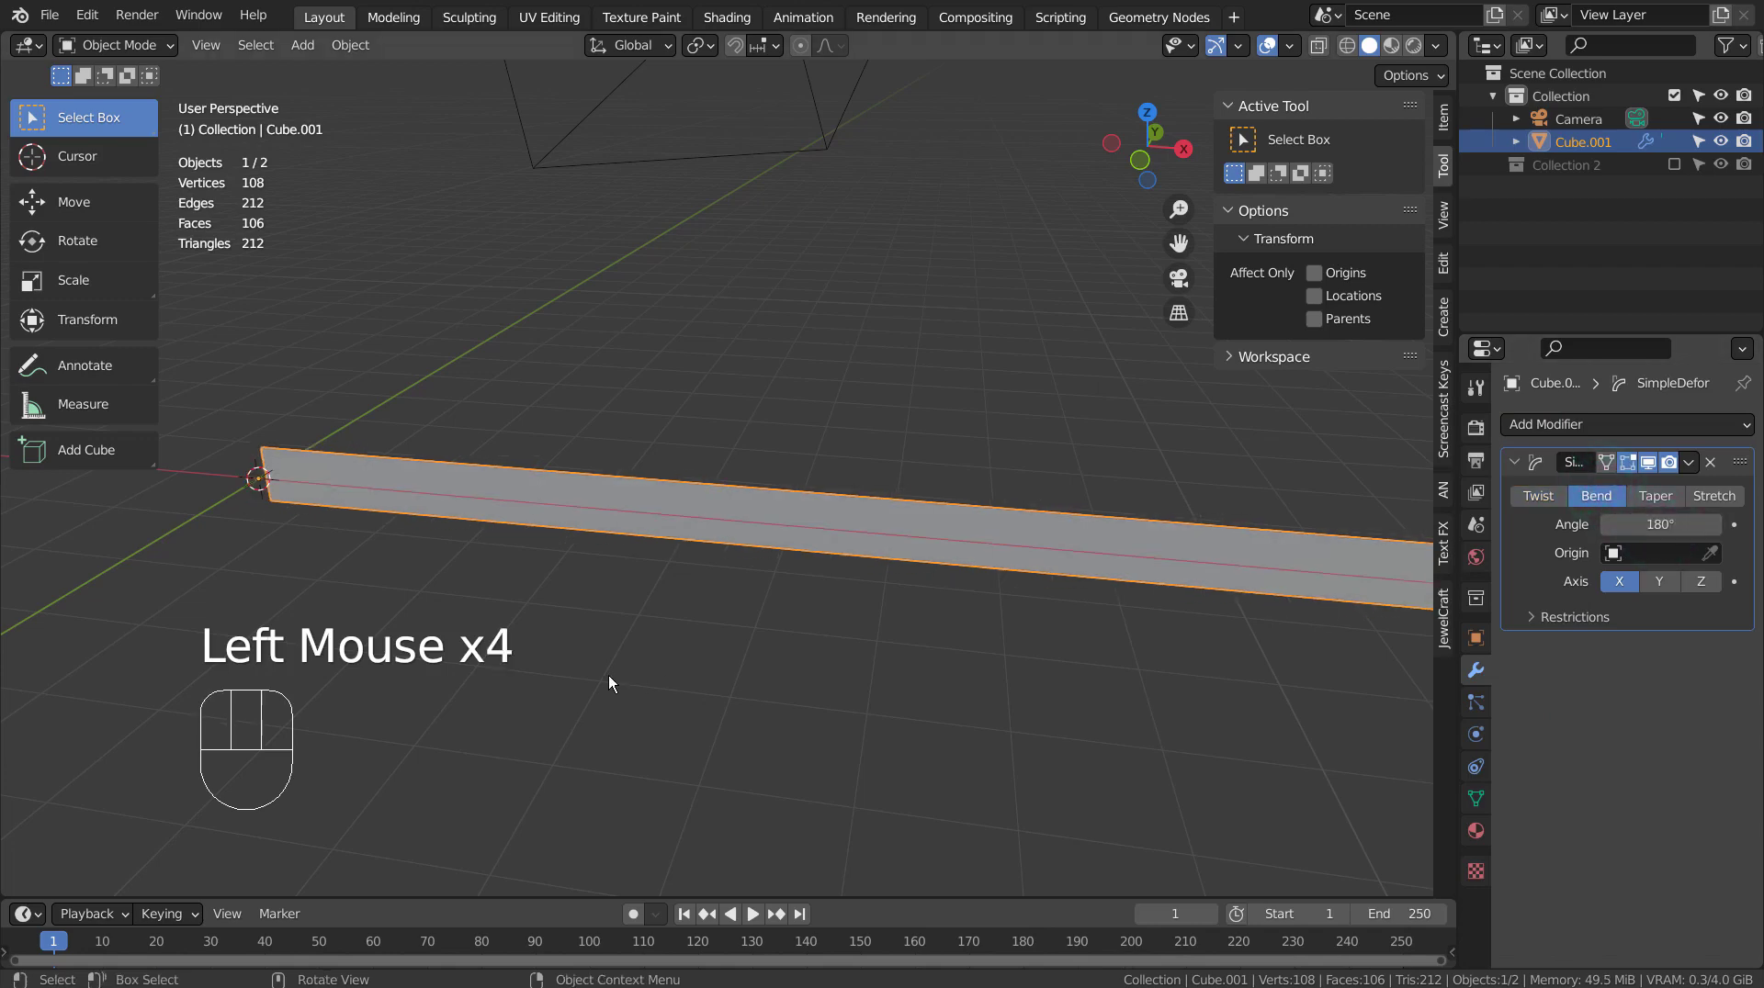
Set the bend axis to Z and apply all transforms to the arc
{"action": "middle_click_drag", "start_coordinate": [608, 675], "coordinate": [818, 690]}
{"action": "scroll", "coordinate": [818, 691], "scroll_direction": "down", "scroll_amount": 2}
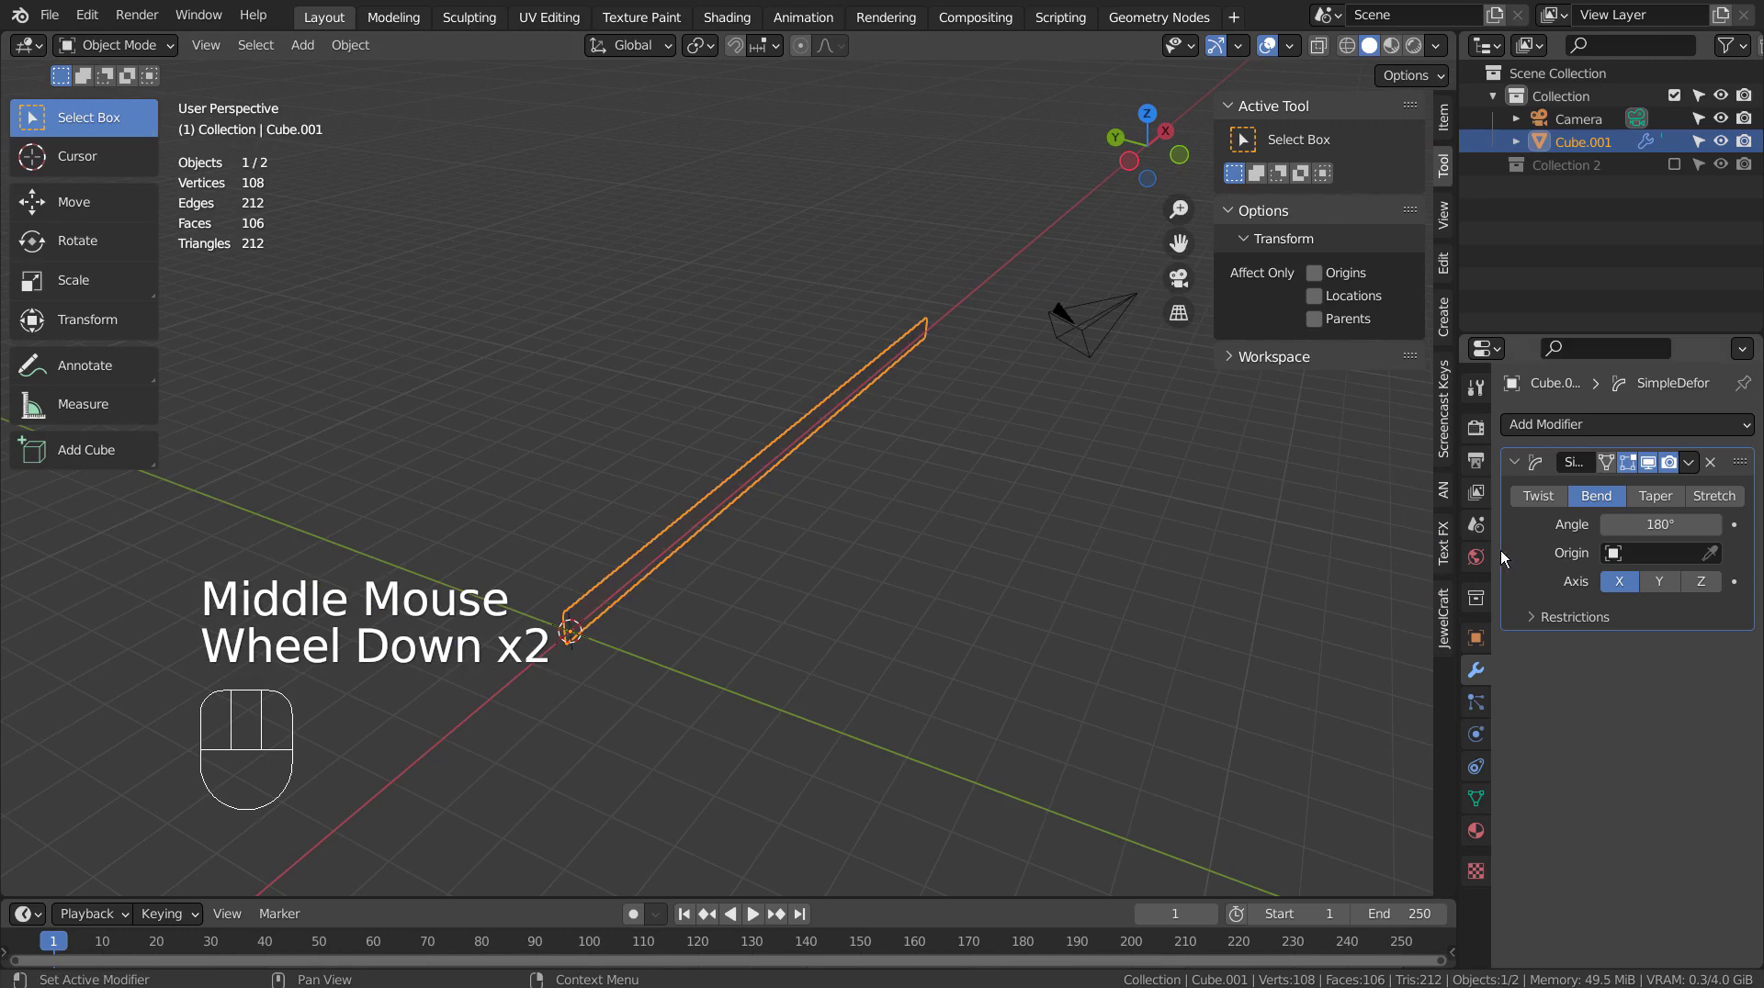
{"action": "left_click", "coordinate": [1650, 580]}
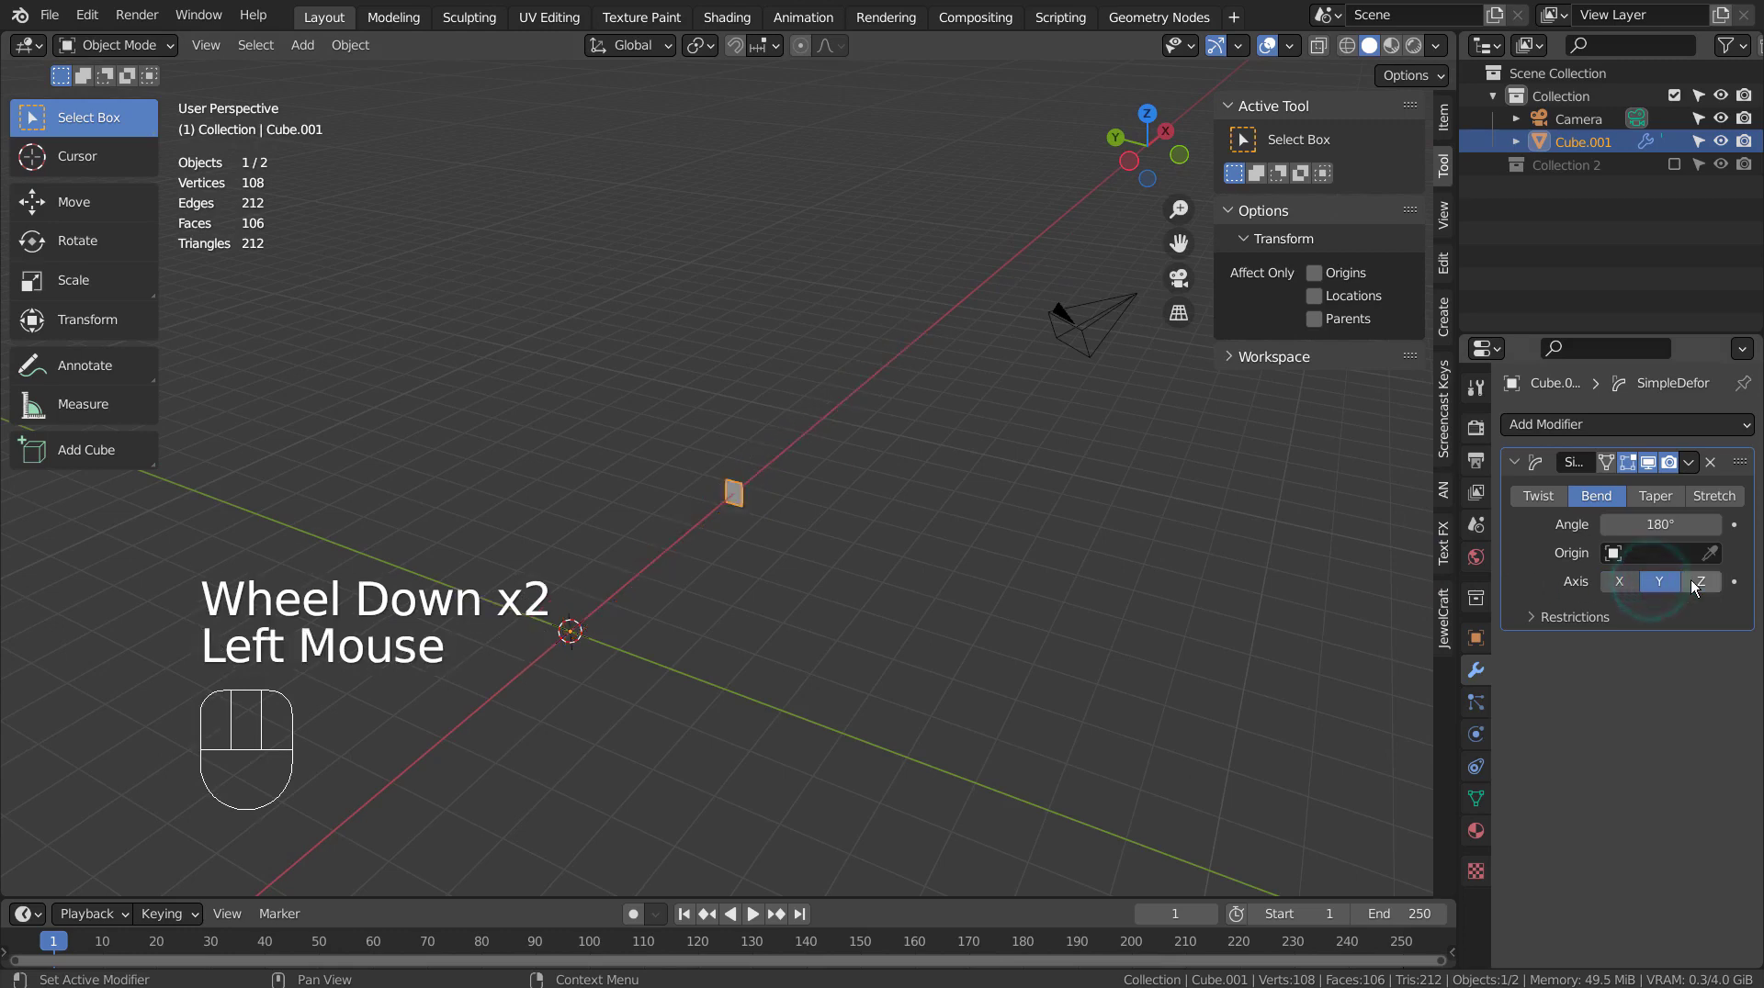
{"action": "left_click", "coordinate": [1690, 581]}
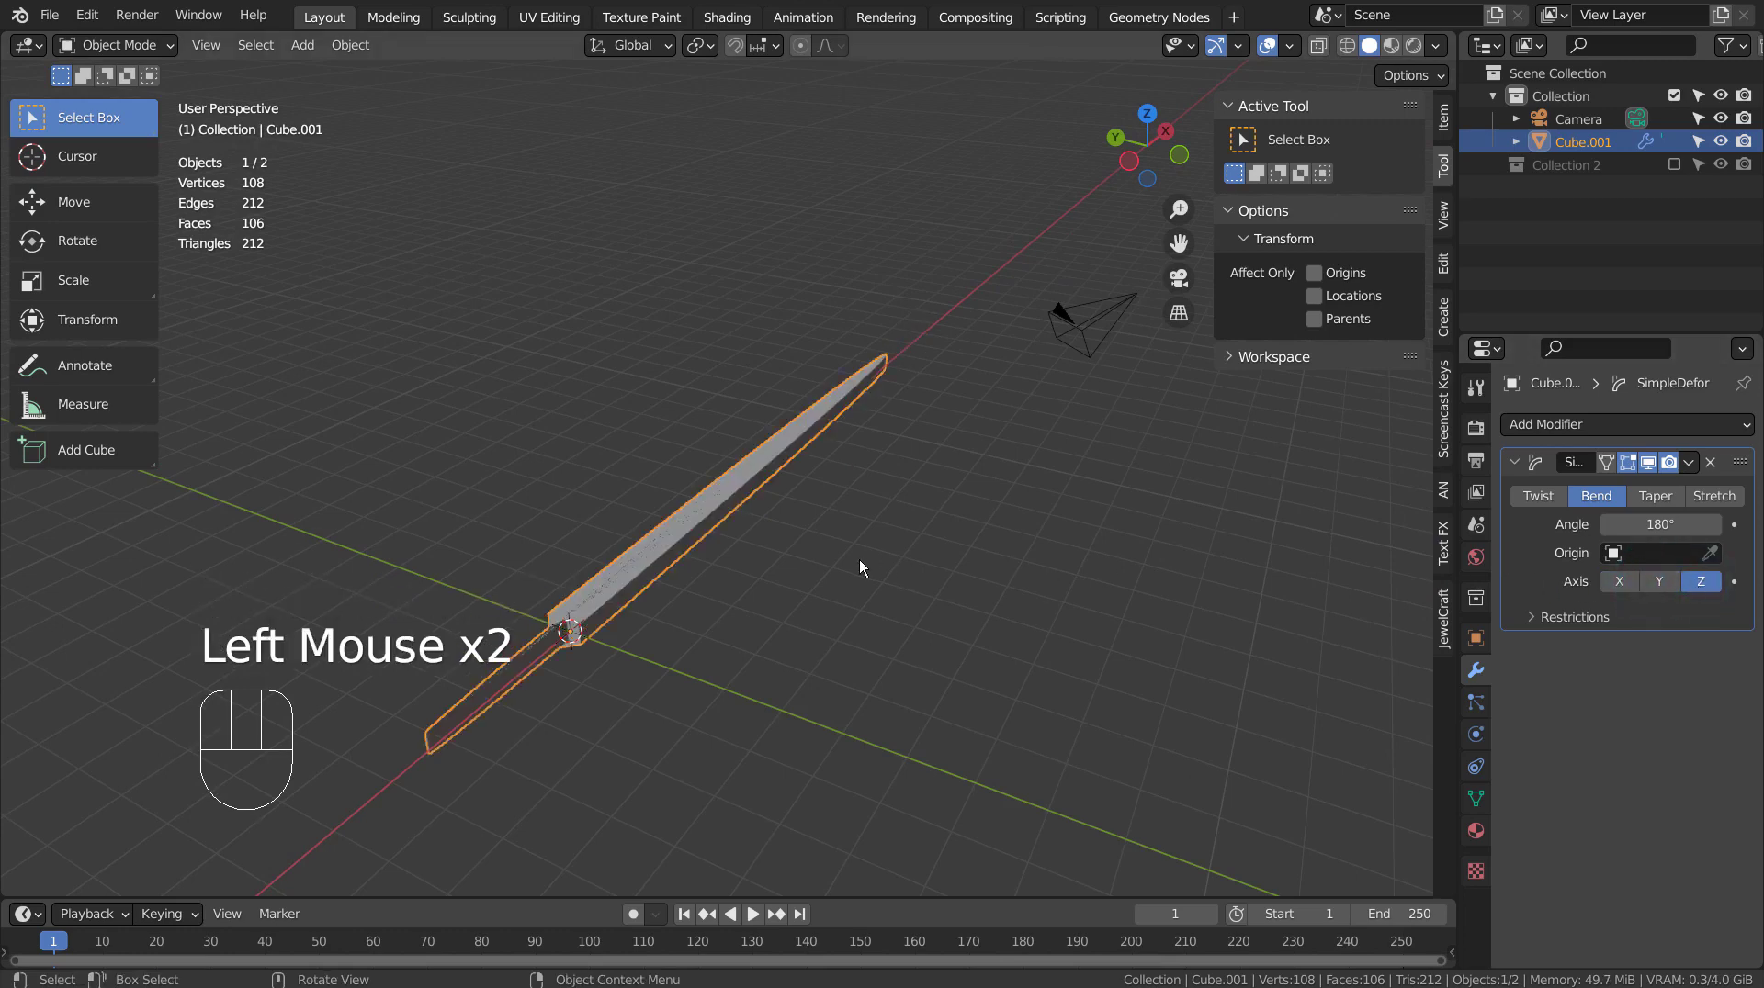
{"action": "key", "text": "ctrl+a"}
{"action": "left_click", "coordinate": [752, 620]}
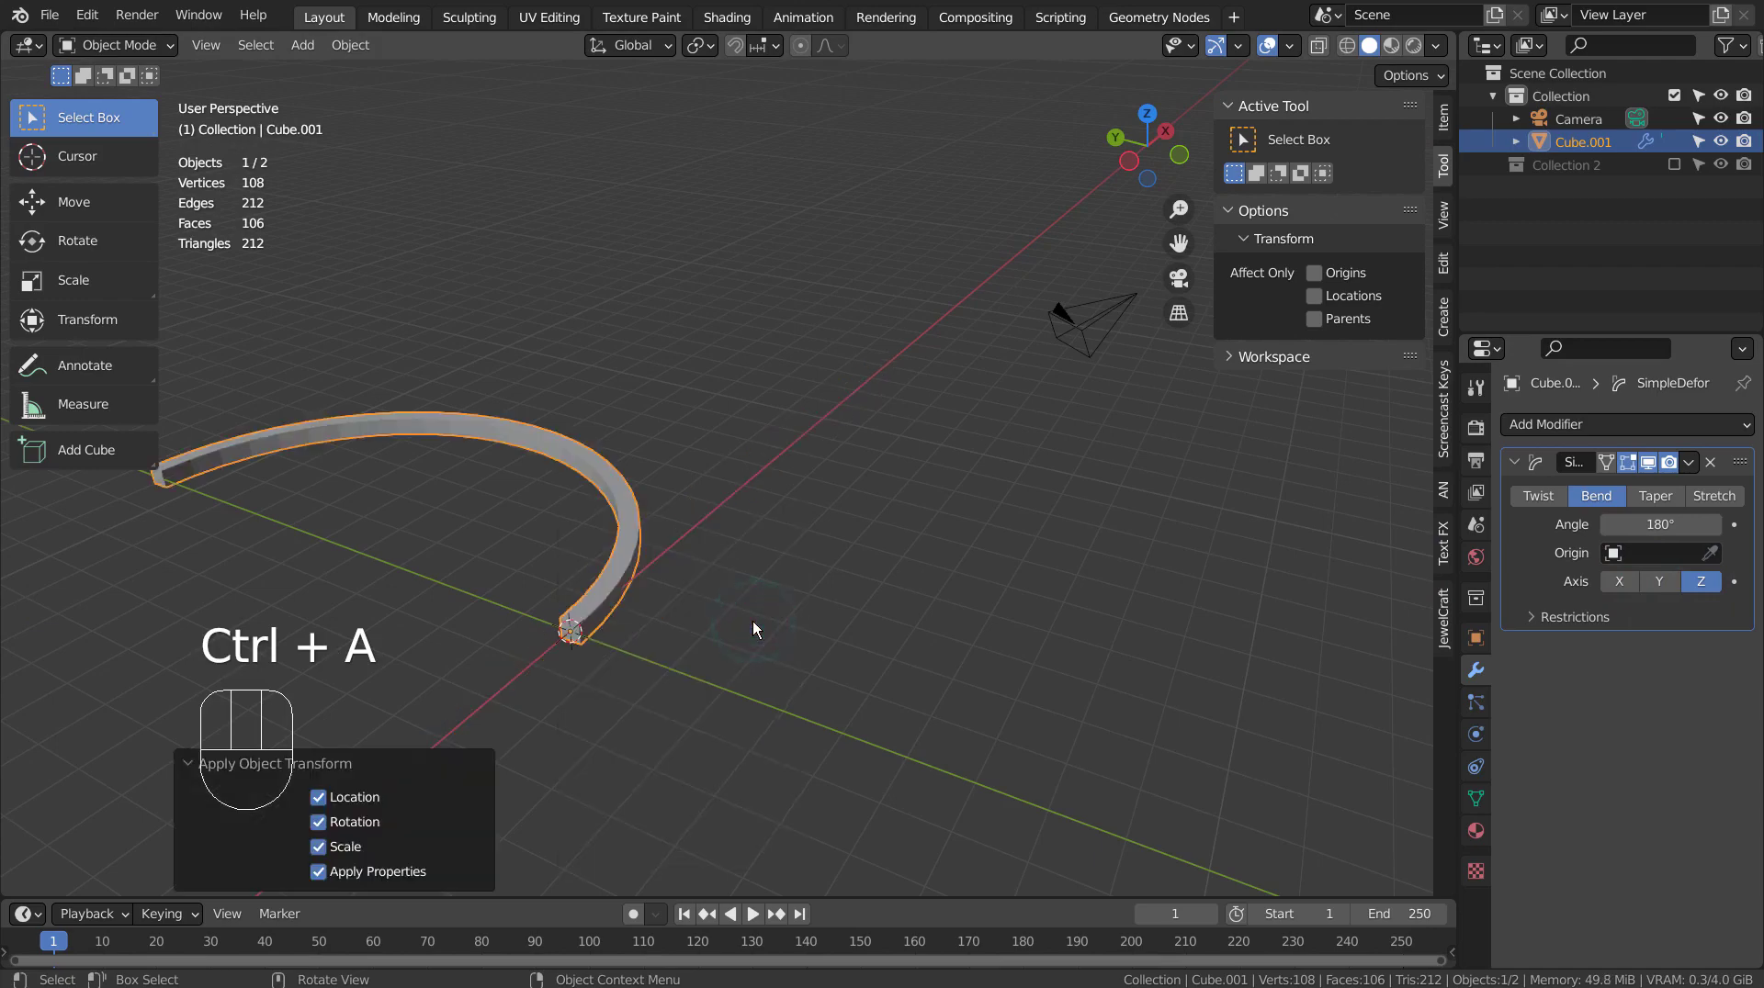
{"action": "mouse_move", "coordinate": [452, 627]}
{"action": "middle_mouse_down"}
{"action": "mouse_move", "coordinate": [581, 588]}
{"action": "mouse_move", "coordinate": [891, 588]}
{"action": "mouse_move", "coordinate": [840, 634]}
{"action": "mouse_move", "coordinate": [470, 649]}
{"action": "middle_mouse_up"}
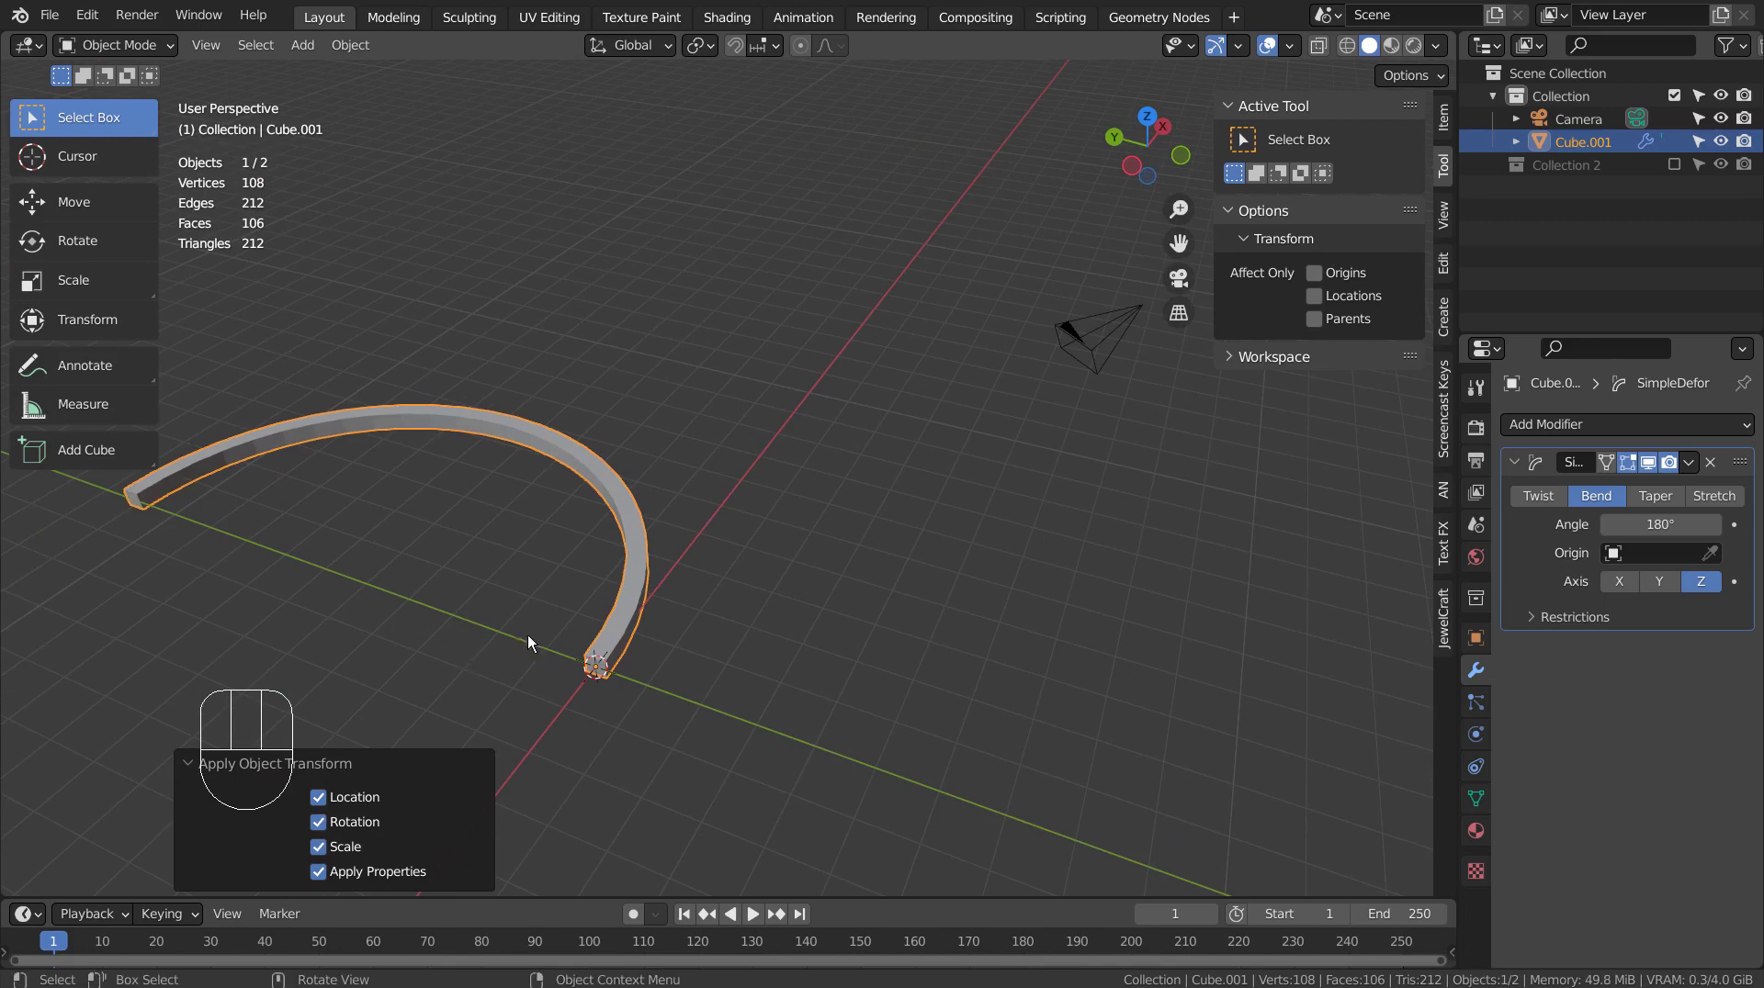
Add a plain-axes empty at the origin and reselect the curved bar
{"action": "key", "text": "shift+a"}
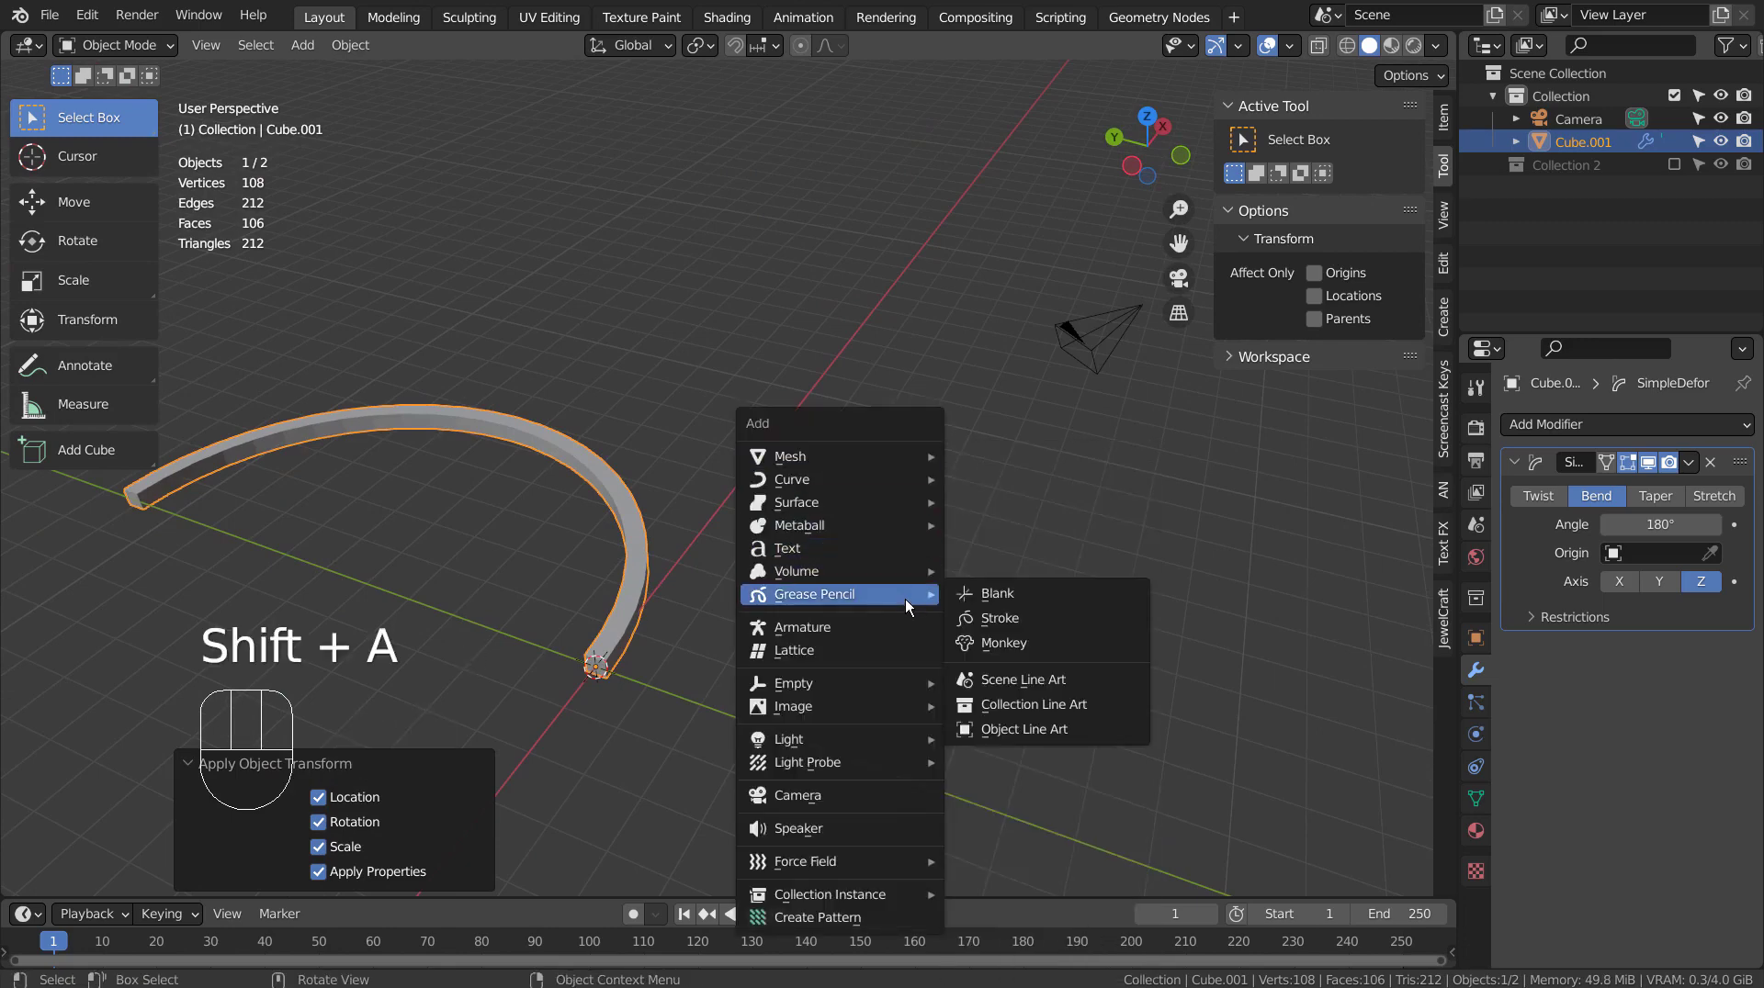
{"action": "mouse_move", "coordinate": [906, 685]}
{"action": "left_click", "coordinate": [992, 685]}
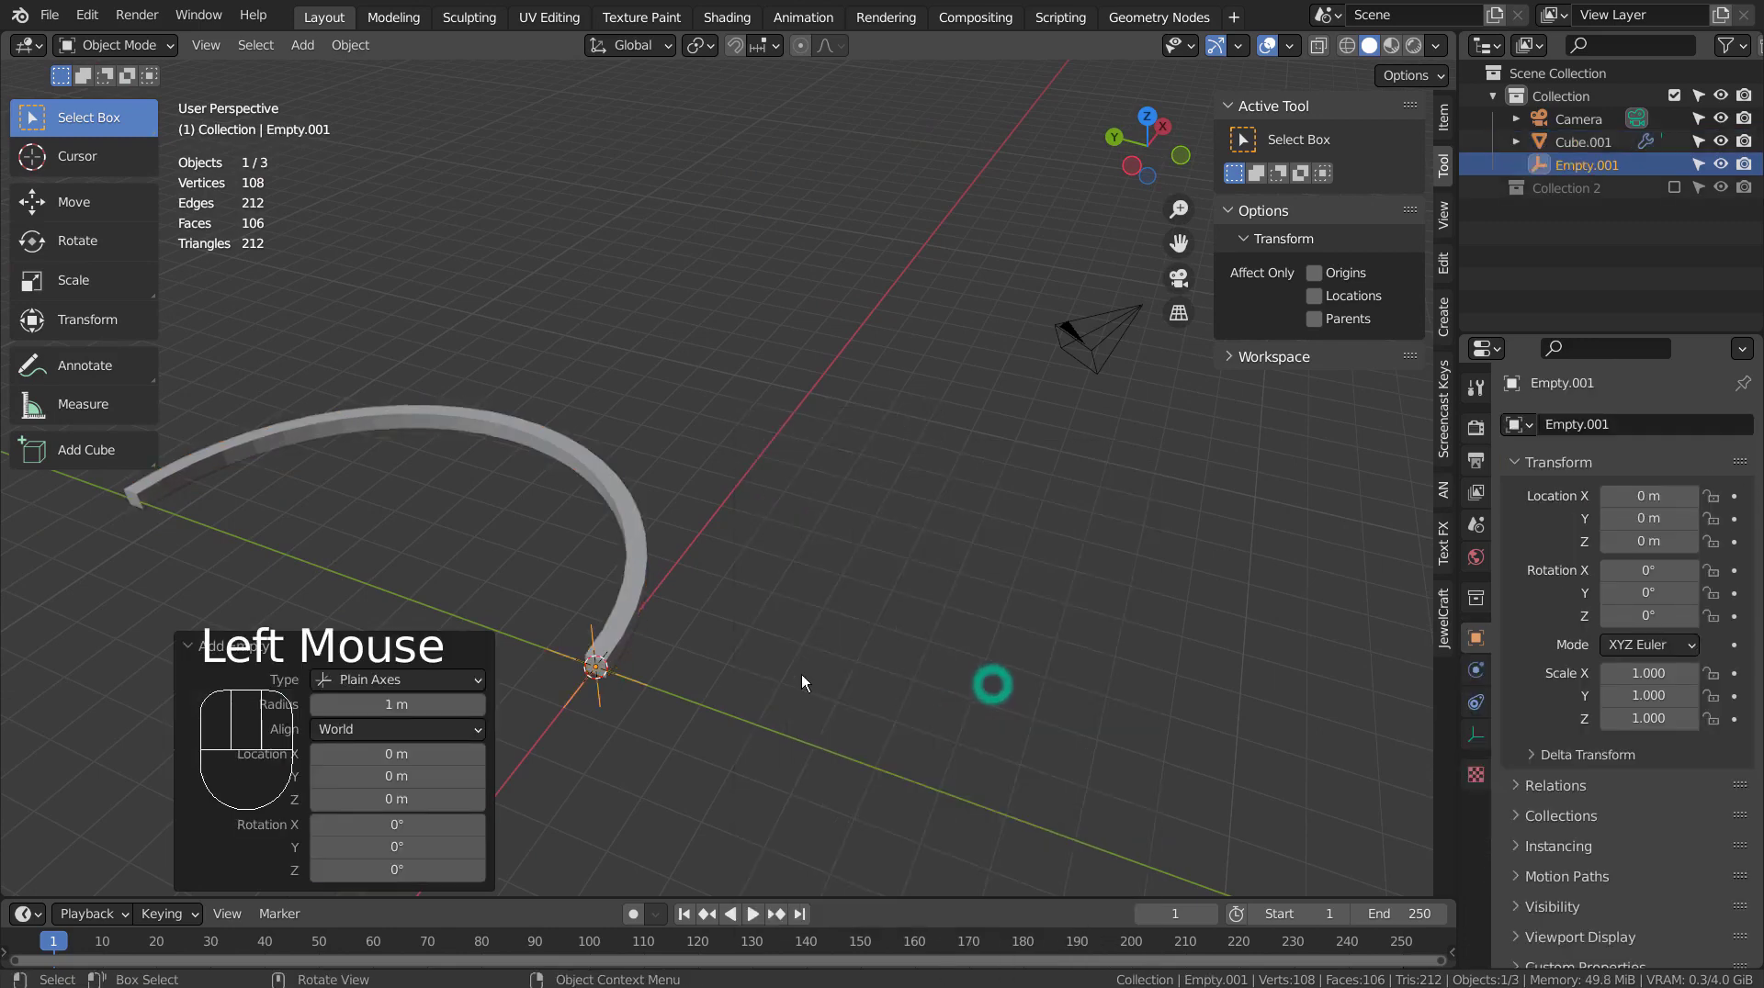
{"action": "left_click", "coordinate": [637, 606]}
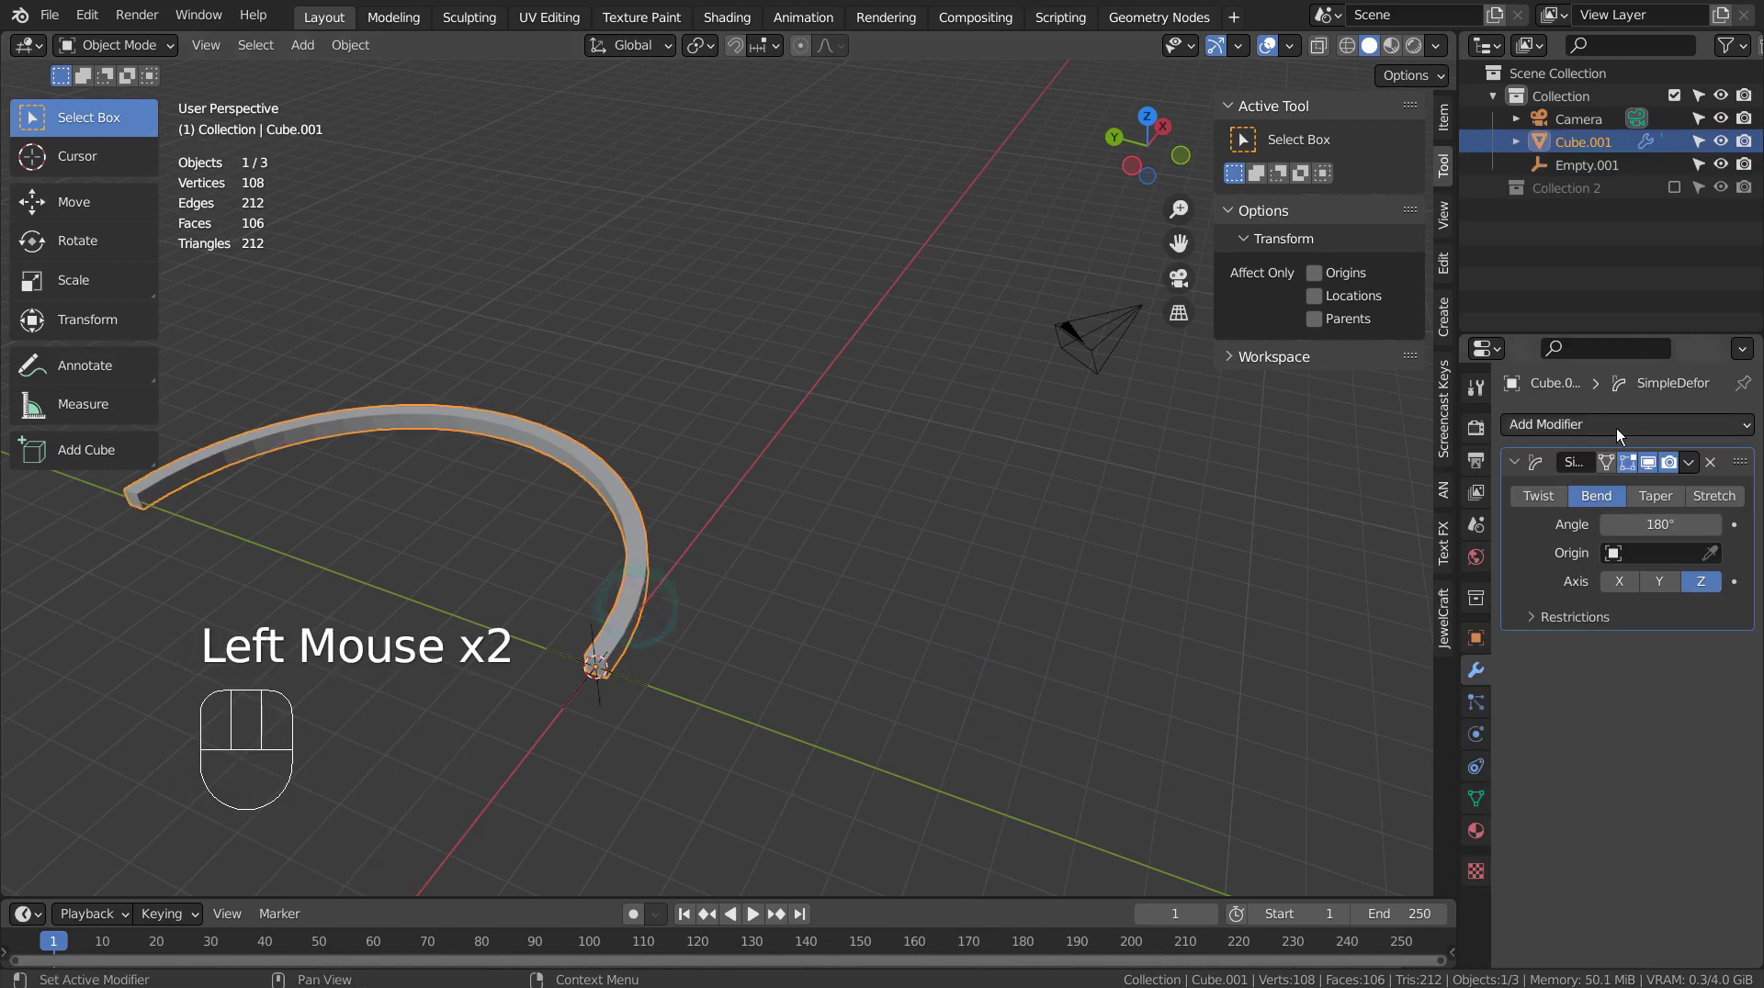
Add an Array modifier, disable Relative Offset, and use Empty.001 as Object Offset
{"action": "left_click", "coordinate": [1617, 424]}
{"action": "left_click", "coordinate": [1359, 483]}
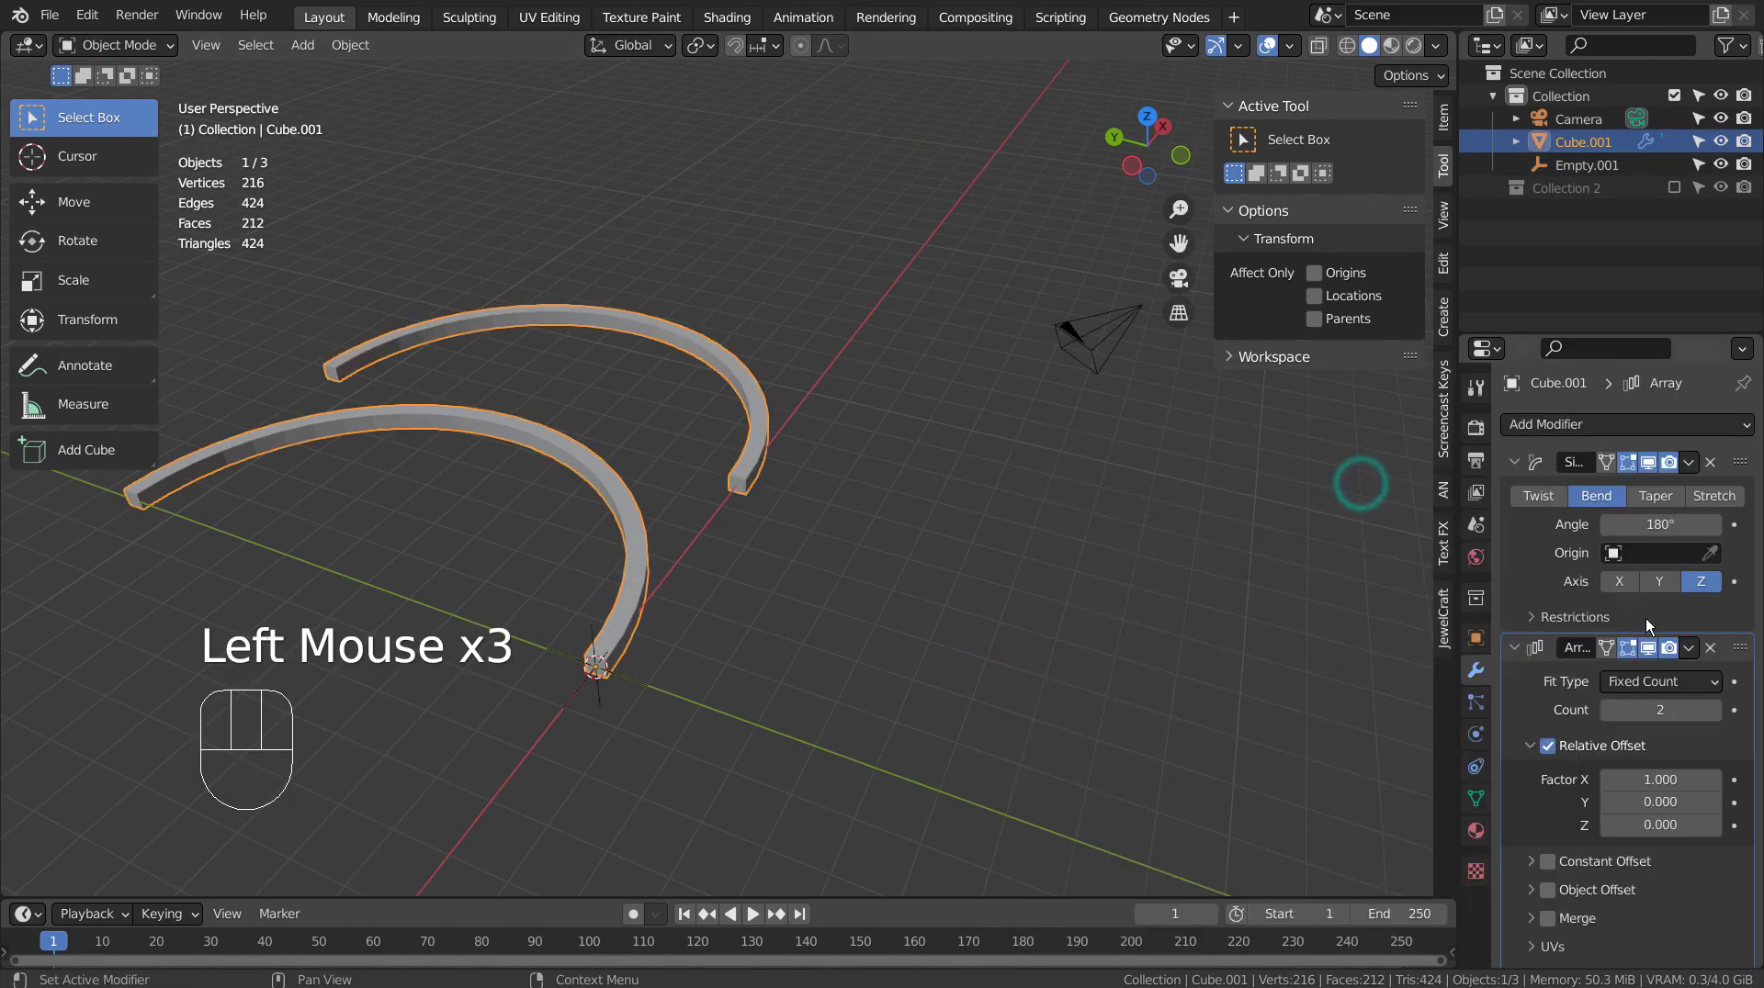
{"action": "scroll", "coordinate": [1645, 619], "scroll_direction": "down", "scroll_amount": 4}
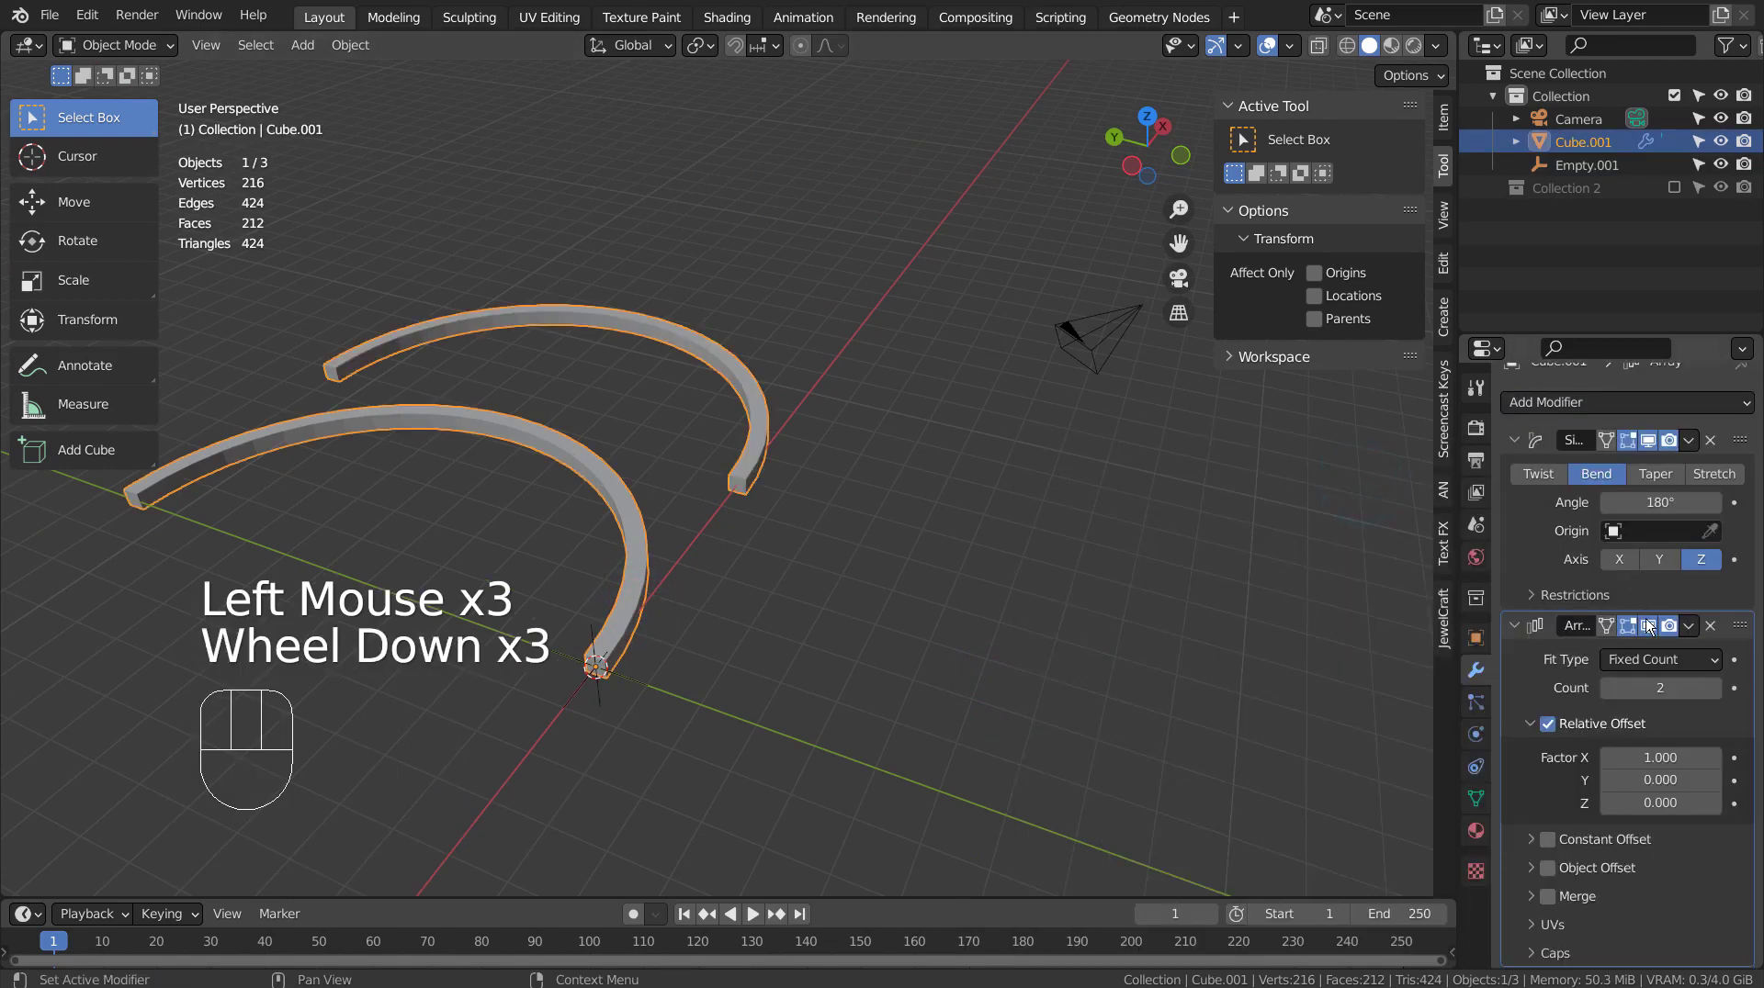
{"action": "left_click", "coordinate": [1547, 725]}
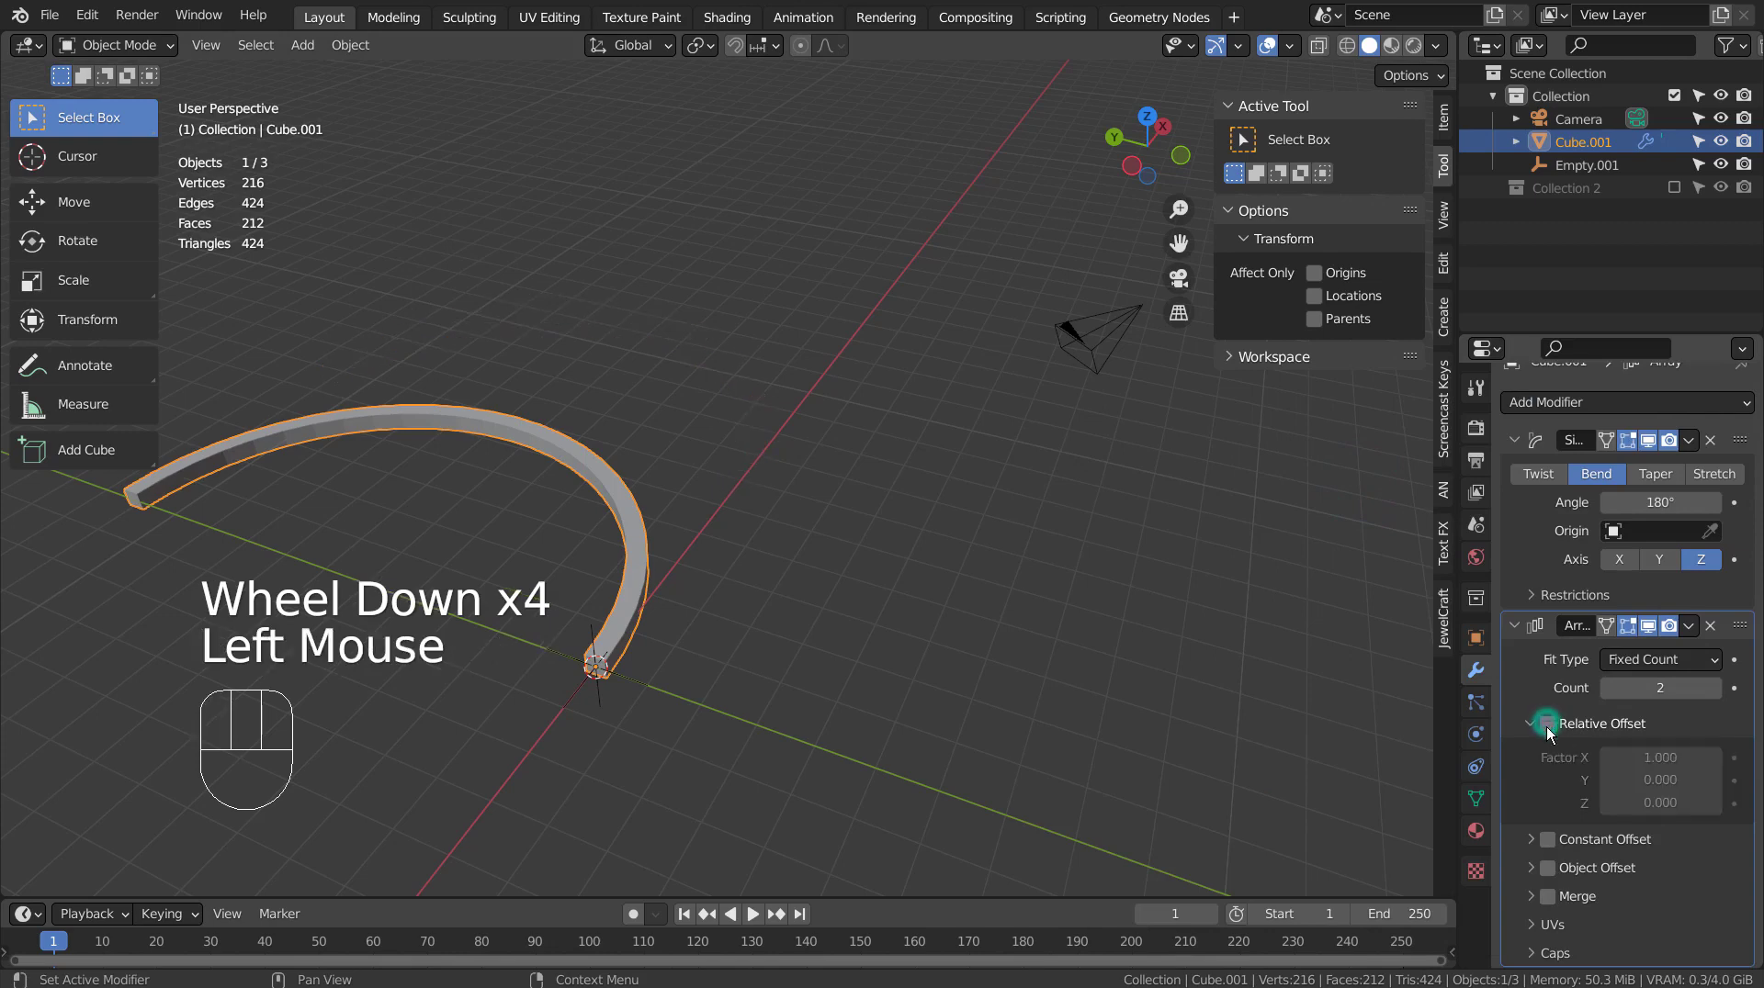
{"action": "left_click", "coordinate": [1548, 867]}
{"action": "left_click", "coordinate": [1540, 872]}
{"action": "left_click", "coordinate": [1614, 904]}
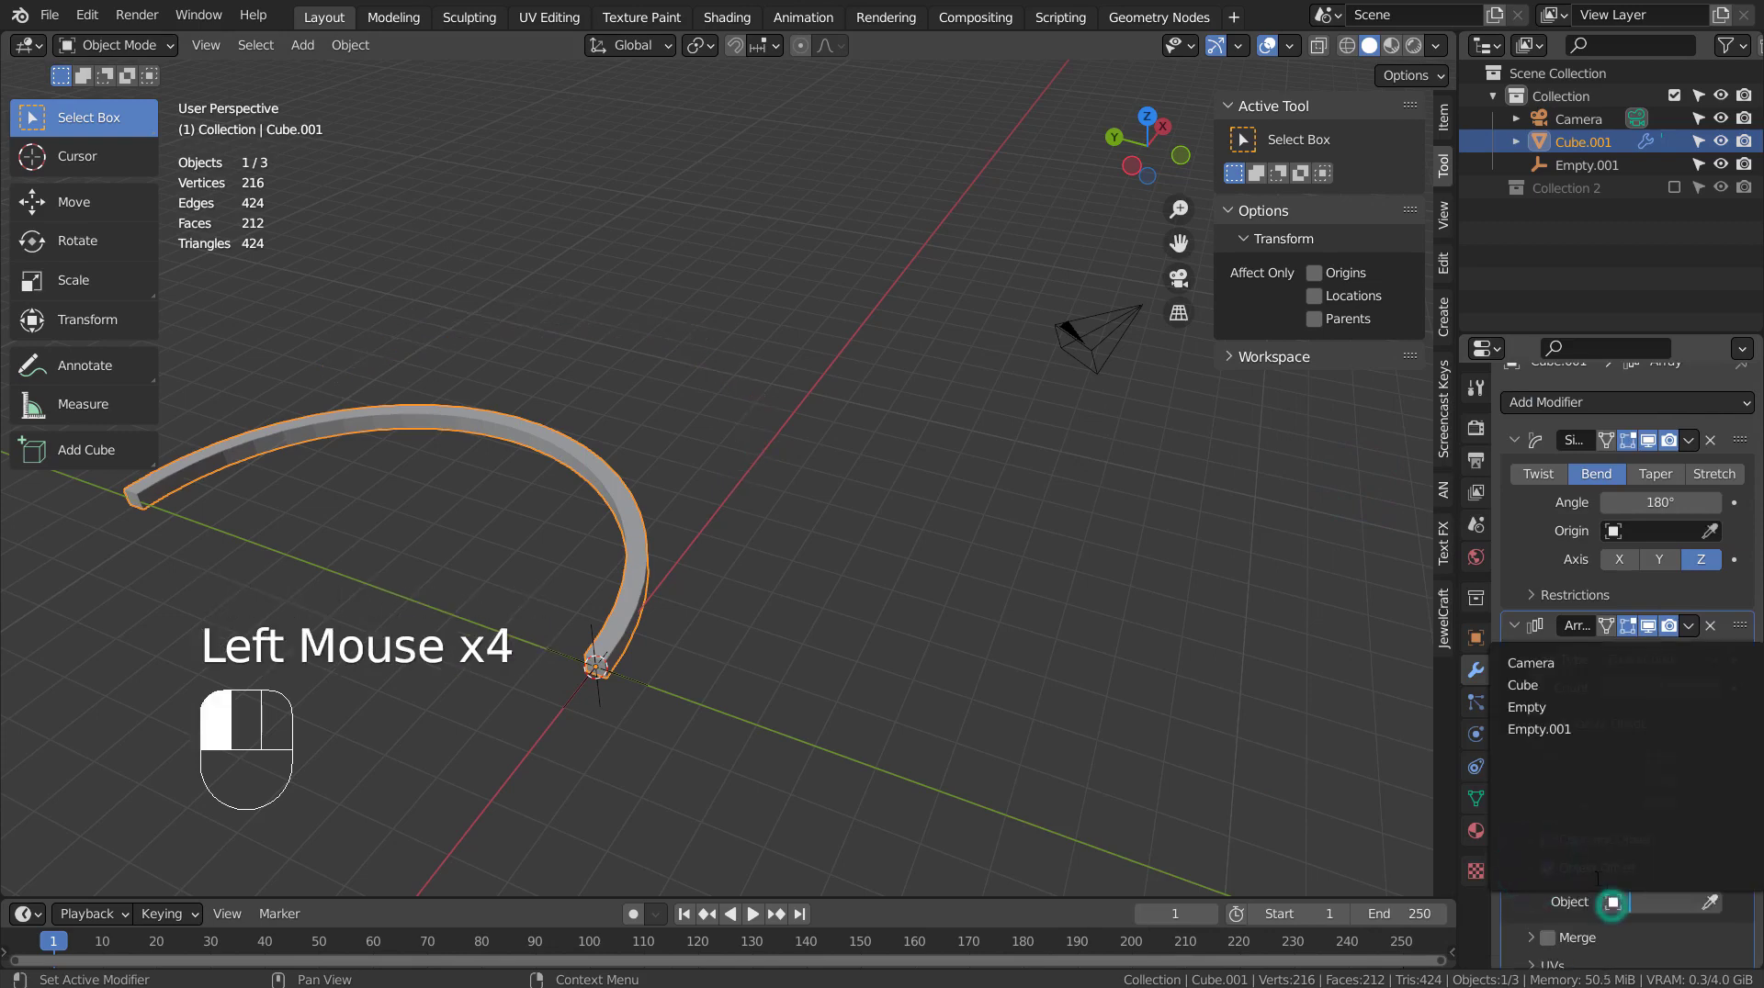
{"action": "left_click", "coordinate": [1576, 731]}
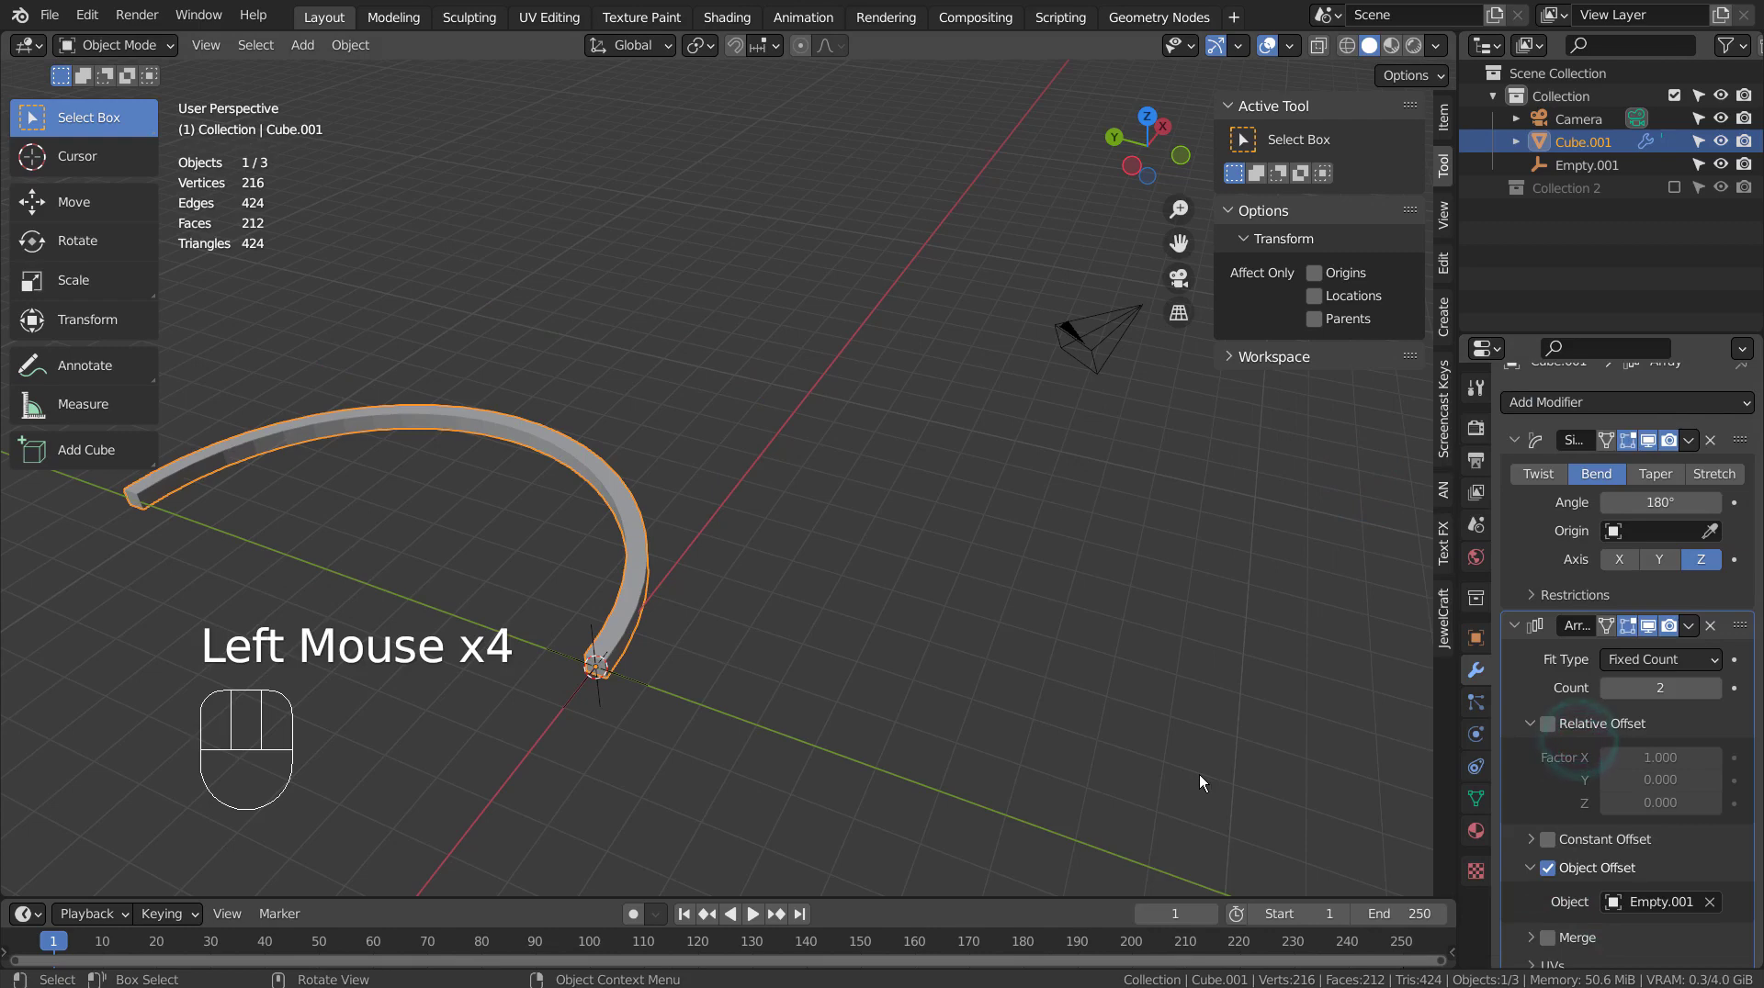
Select Empty.001 and, after undoing Y and Z trials, set its X rotation to 20°
{"action": "left_click", "coordinate": [1569, 167]}
{"action": "left_click", "coordinate": [1653, 580]}
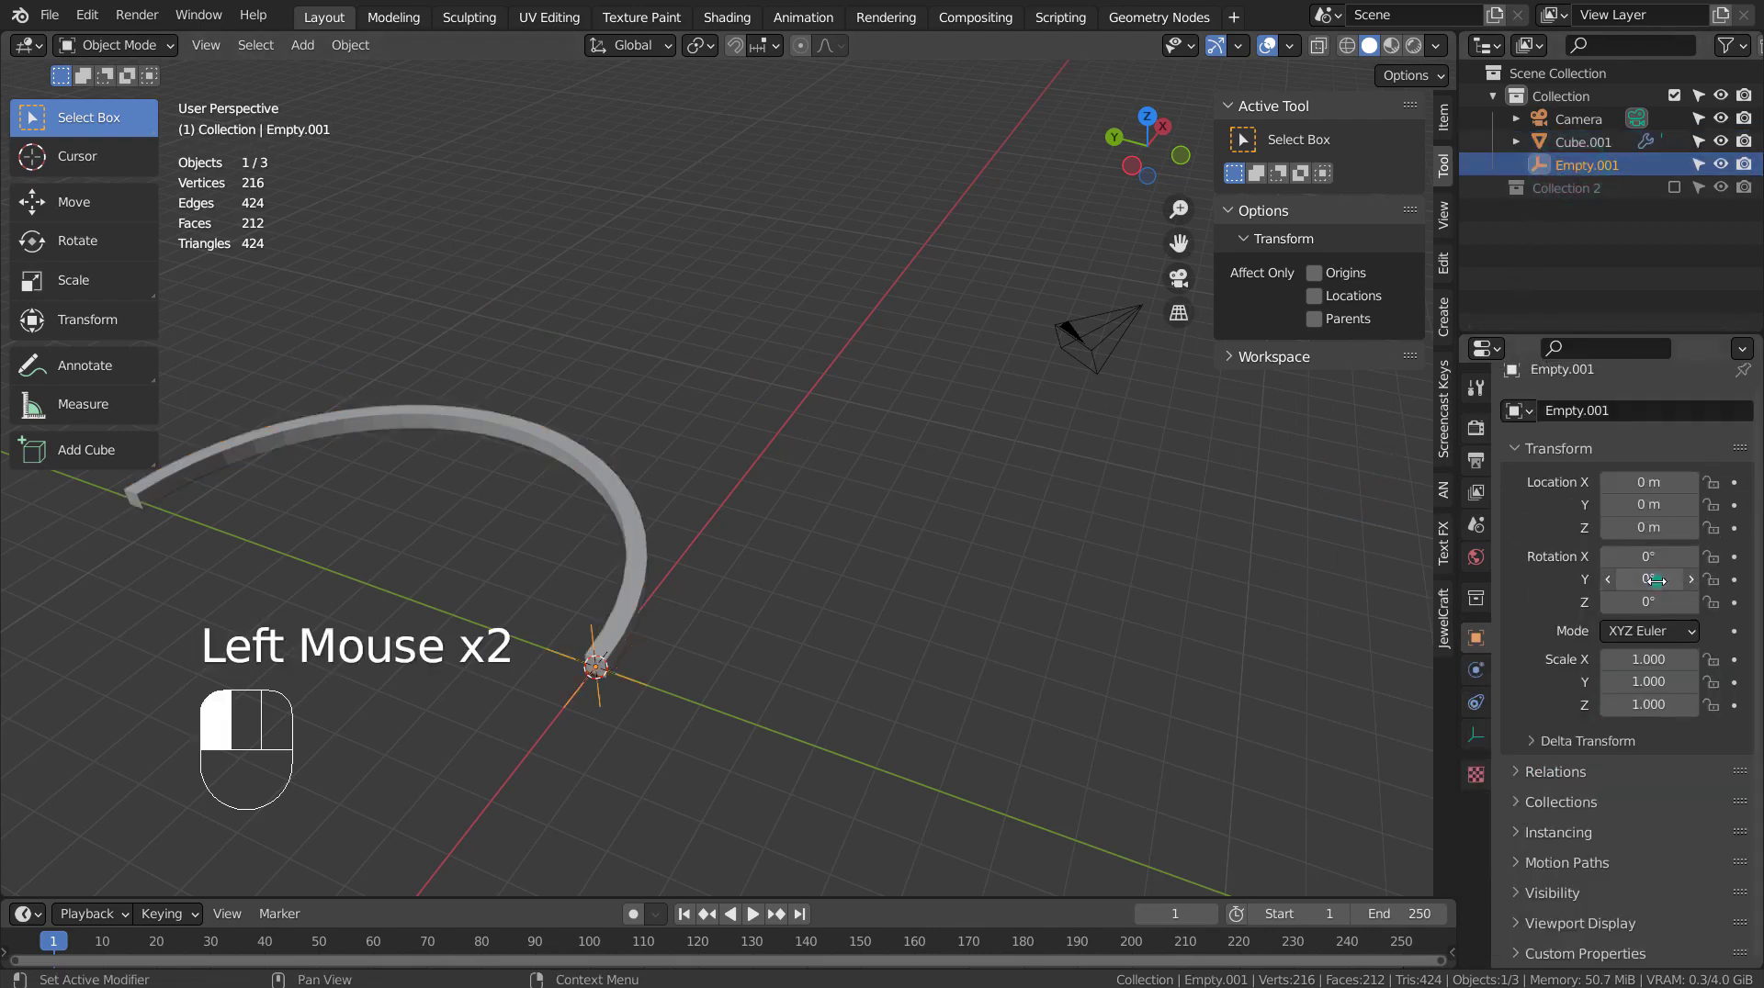
{"action": "left_click_drag", "start_coordinate": [1653, 580], "coordinate": [1759, 579]}
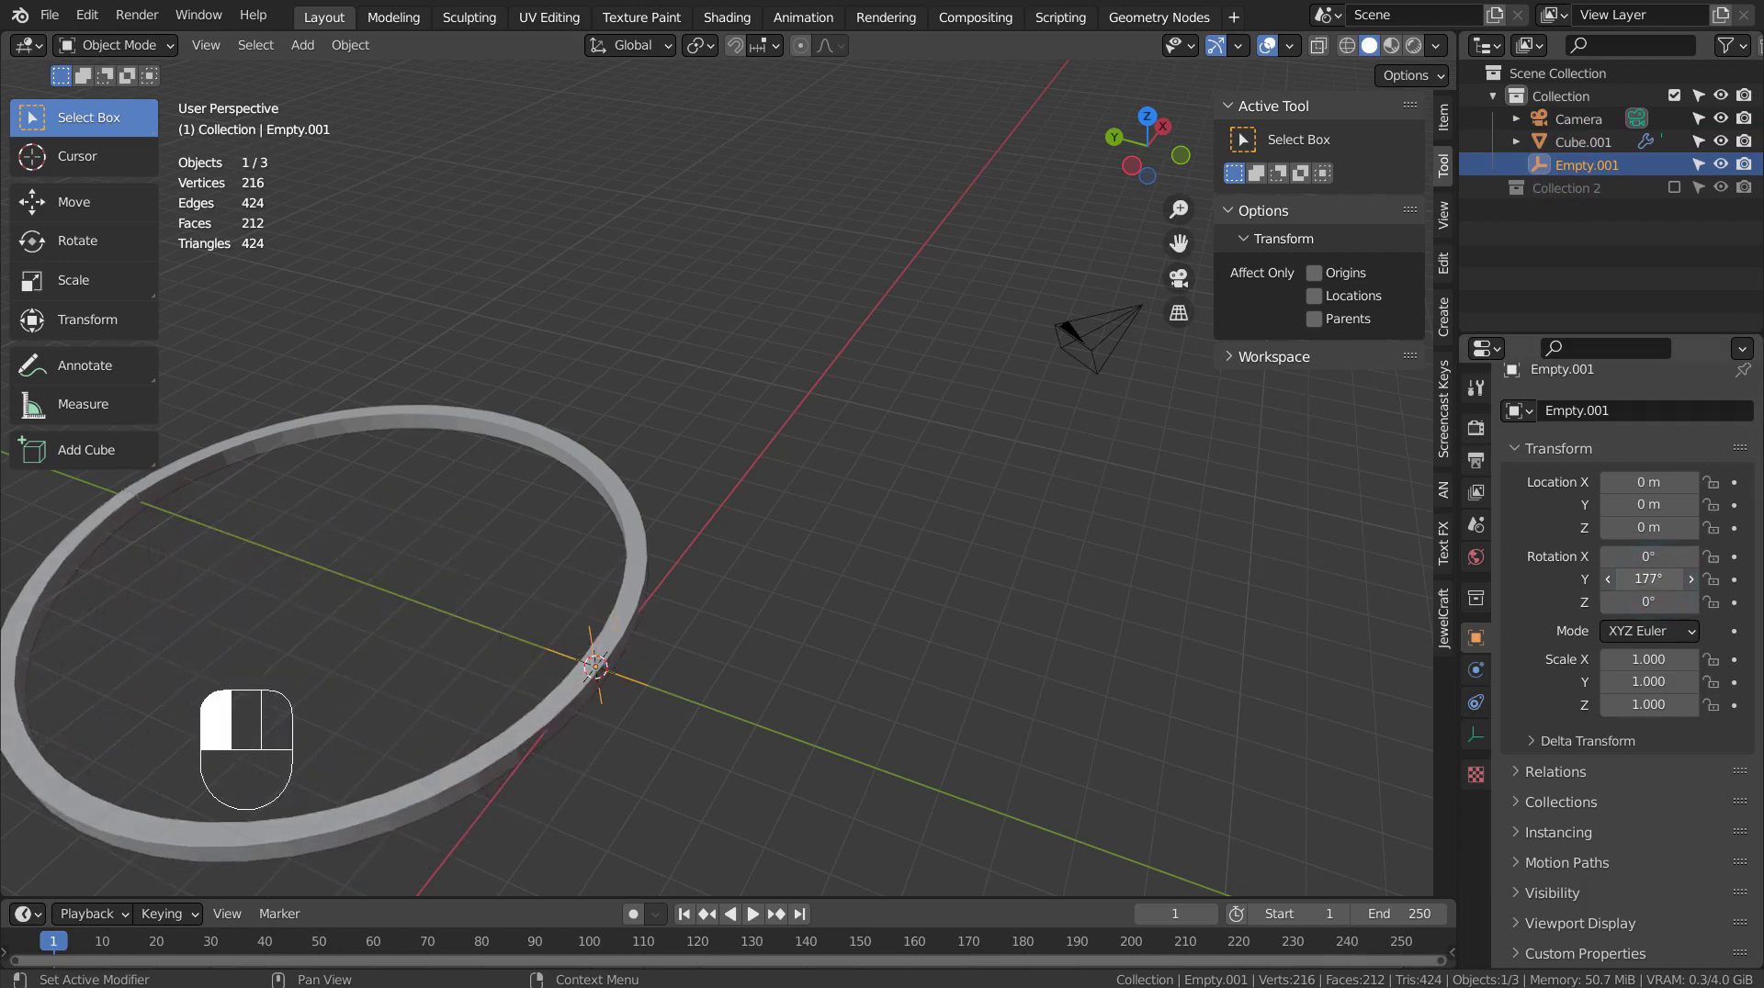
{"action": "key", "text": "ctrl+z"}
{"action": "left_click_drag", "start_coordinate": [1649, 602], "coordinate": [1690, 602]}
{"action": "key", "text": "ctrl+z"}
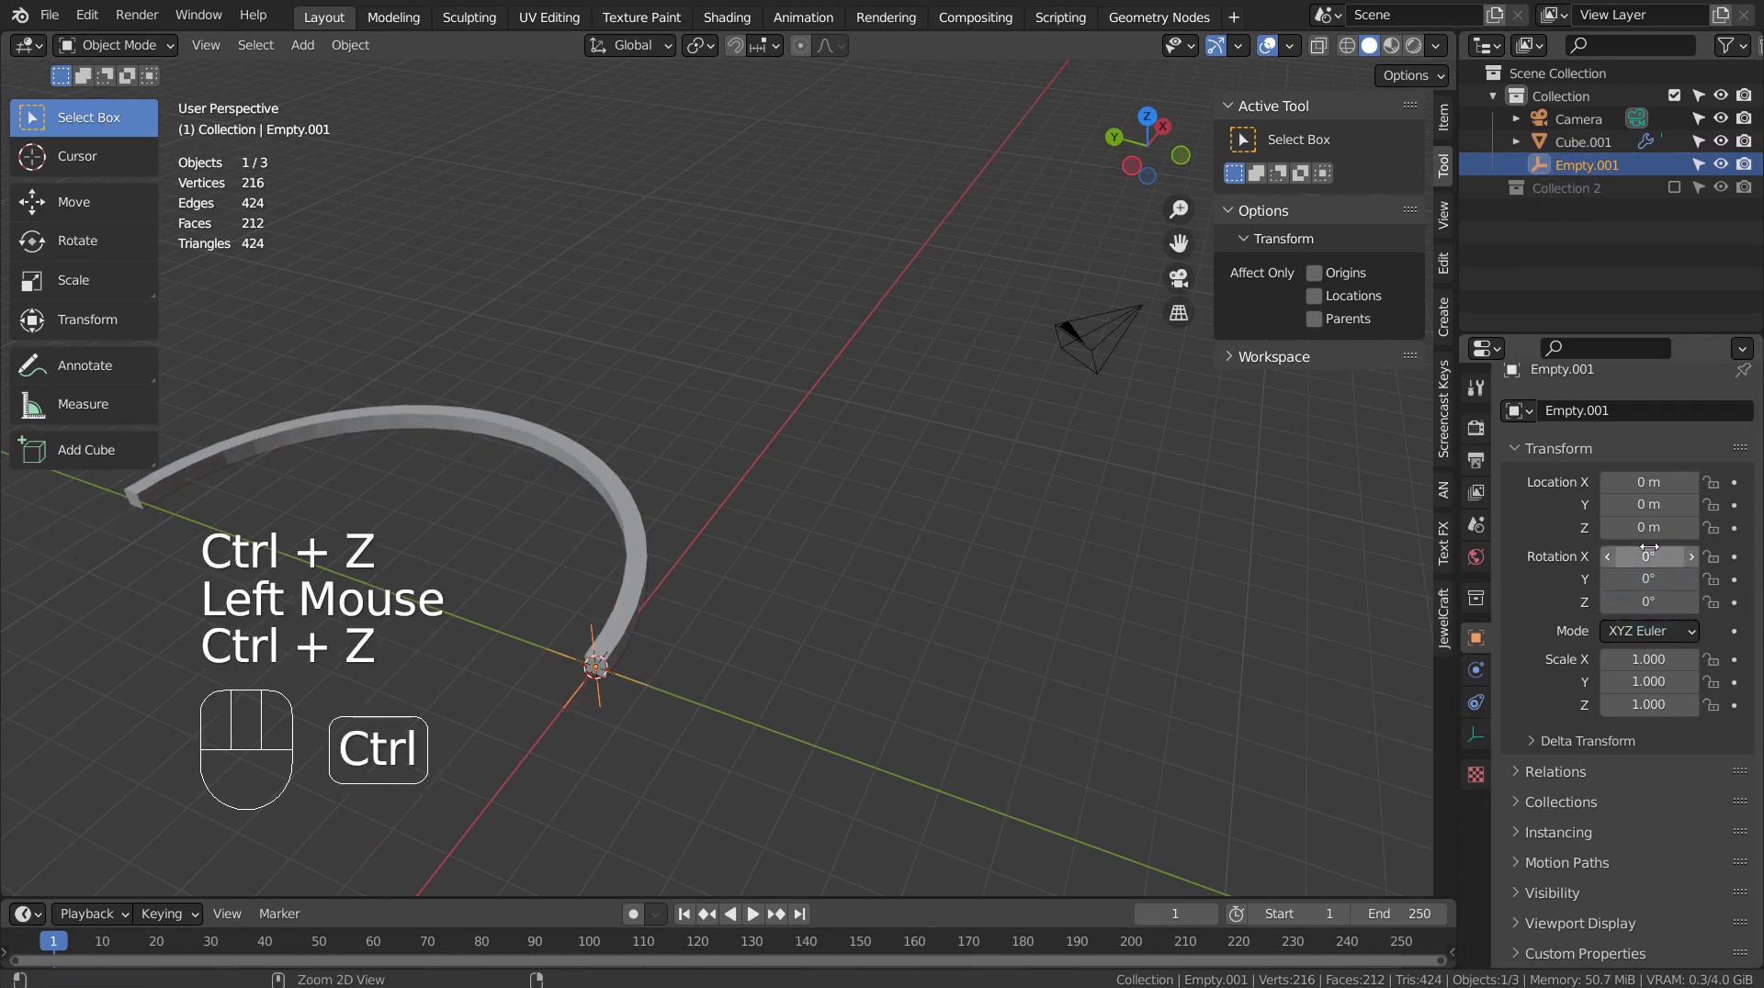
{"action": "left_click", "coordinate": [1654, 551]}
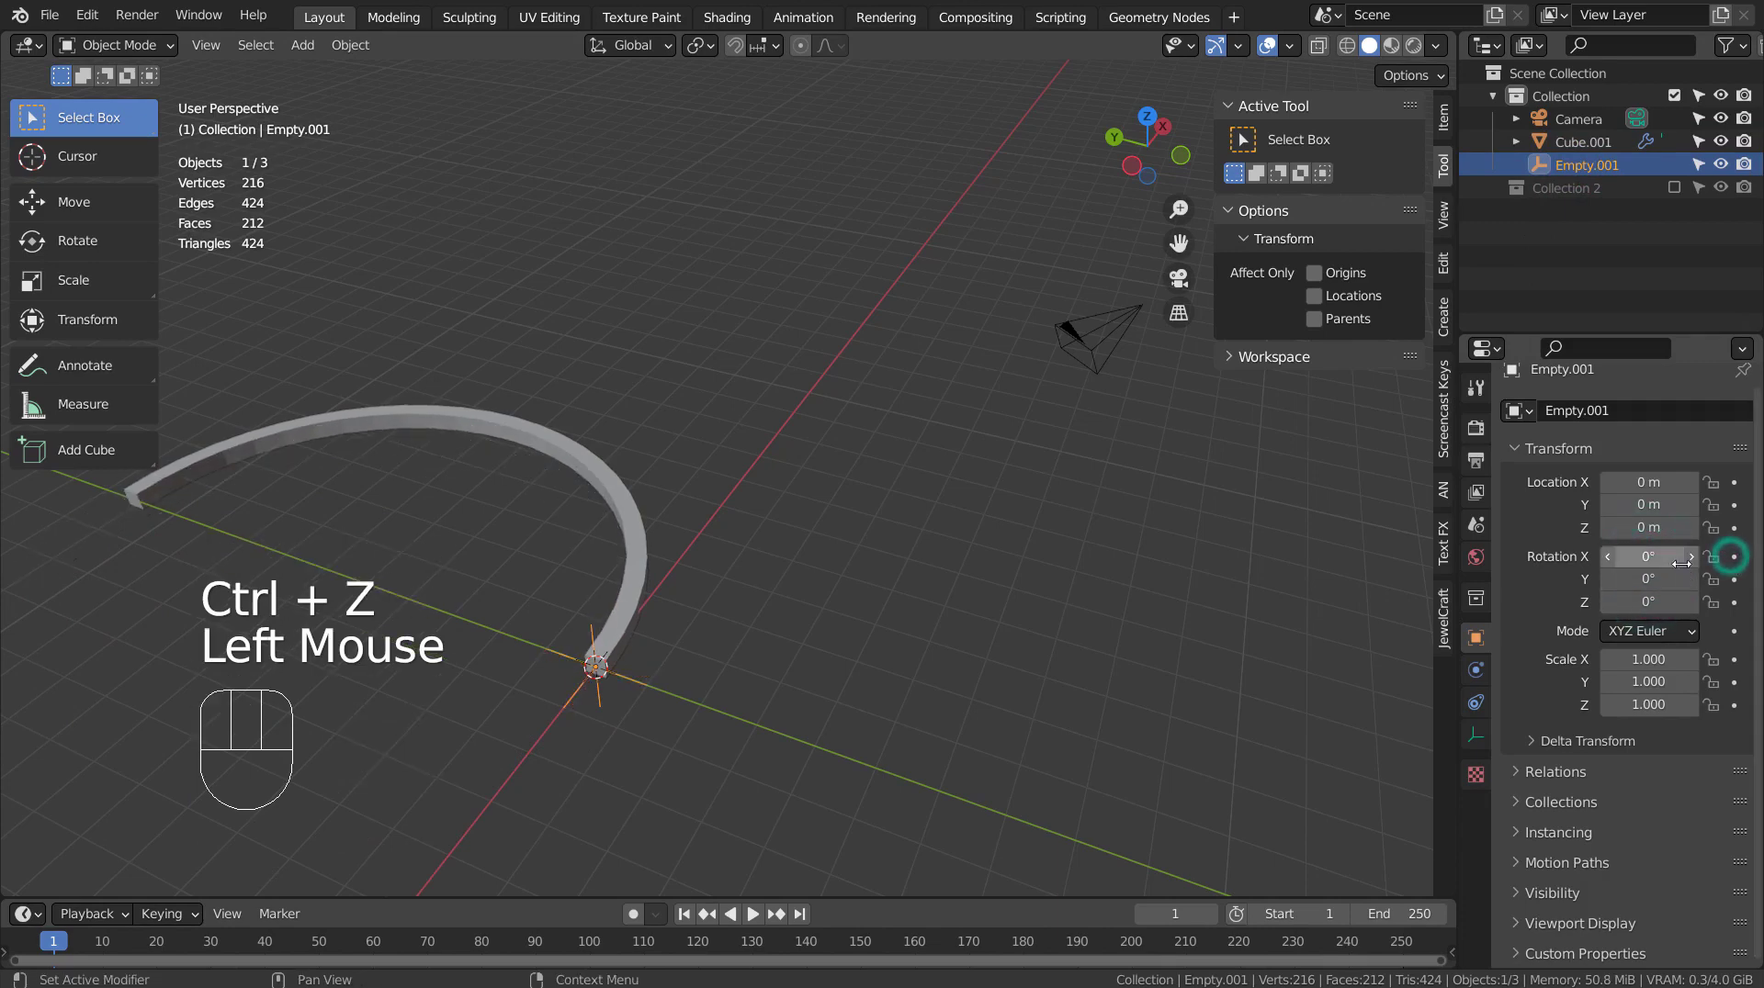
{"action": "left_click", "coordinate": [1734, 562]}
{"action": "left_click_drag", "start_coordinate": [1649, 556], "coordinate": [1668, 556]}
{"action": "type", "text": "0"}
{"action": "key", "text": "Return"}
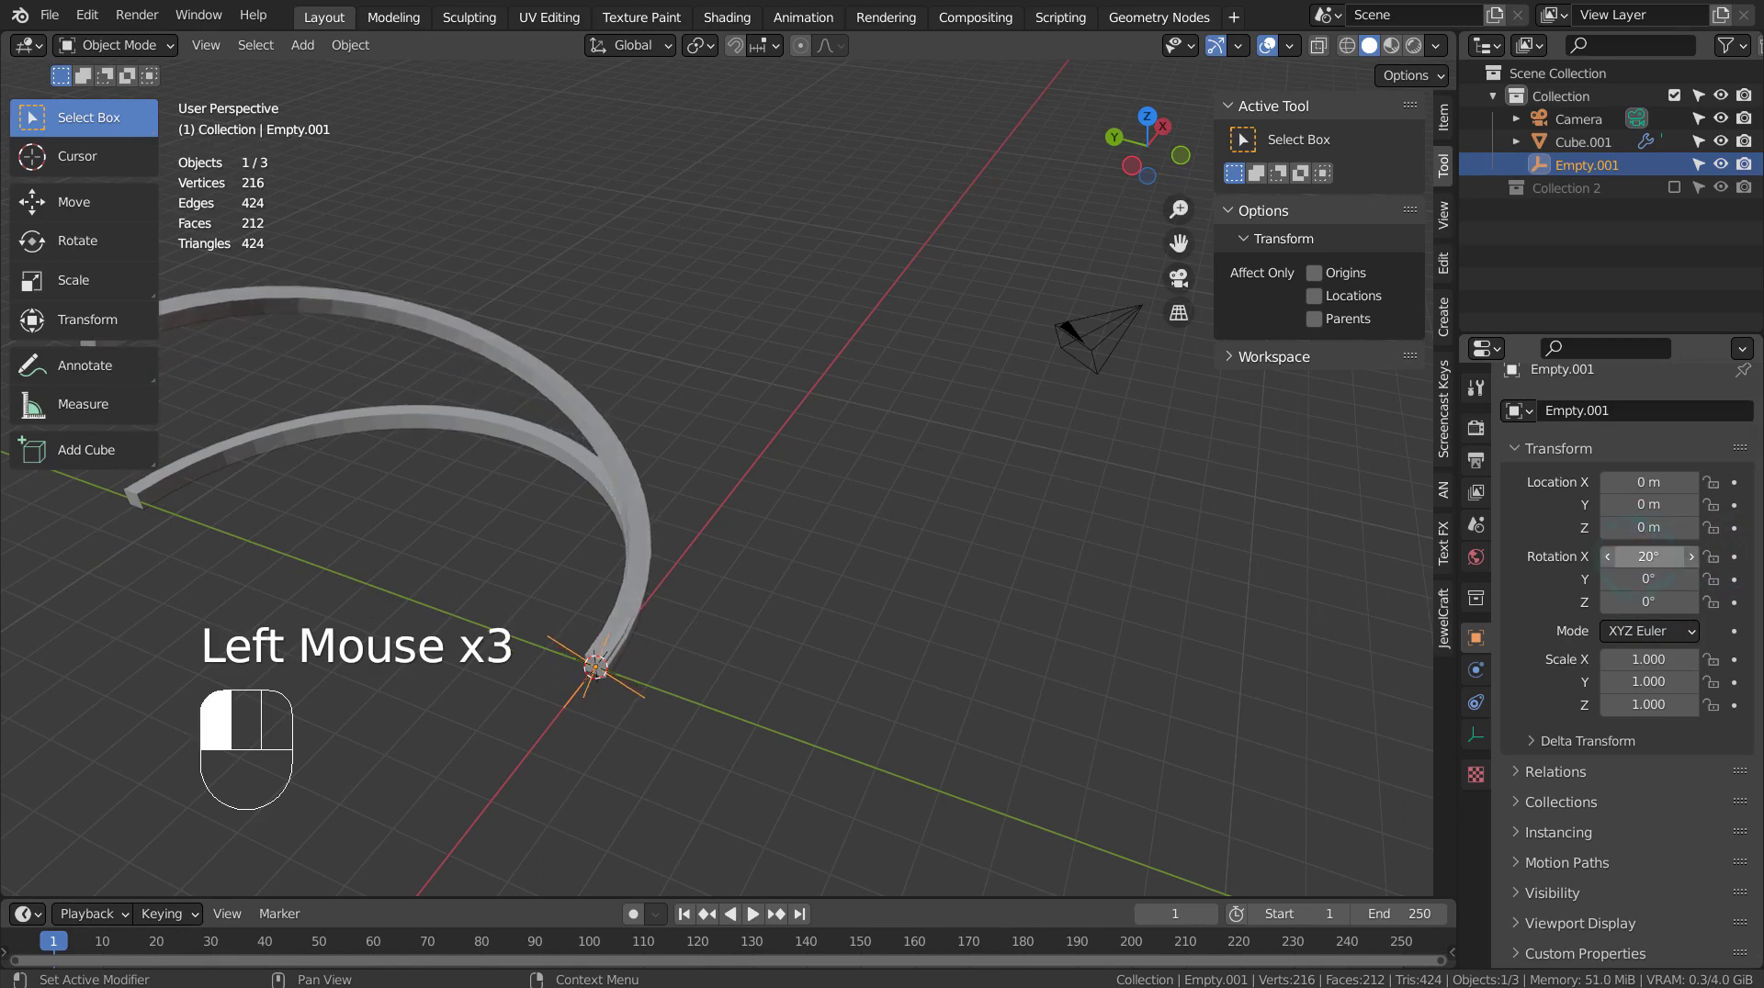
Select the bent bar and set the Array count to 18
{"action": "left_click", "coordinate": [648, 599]}
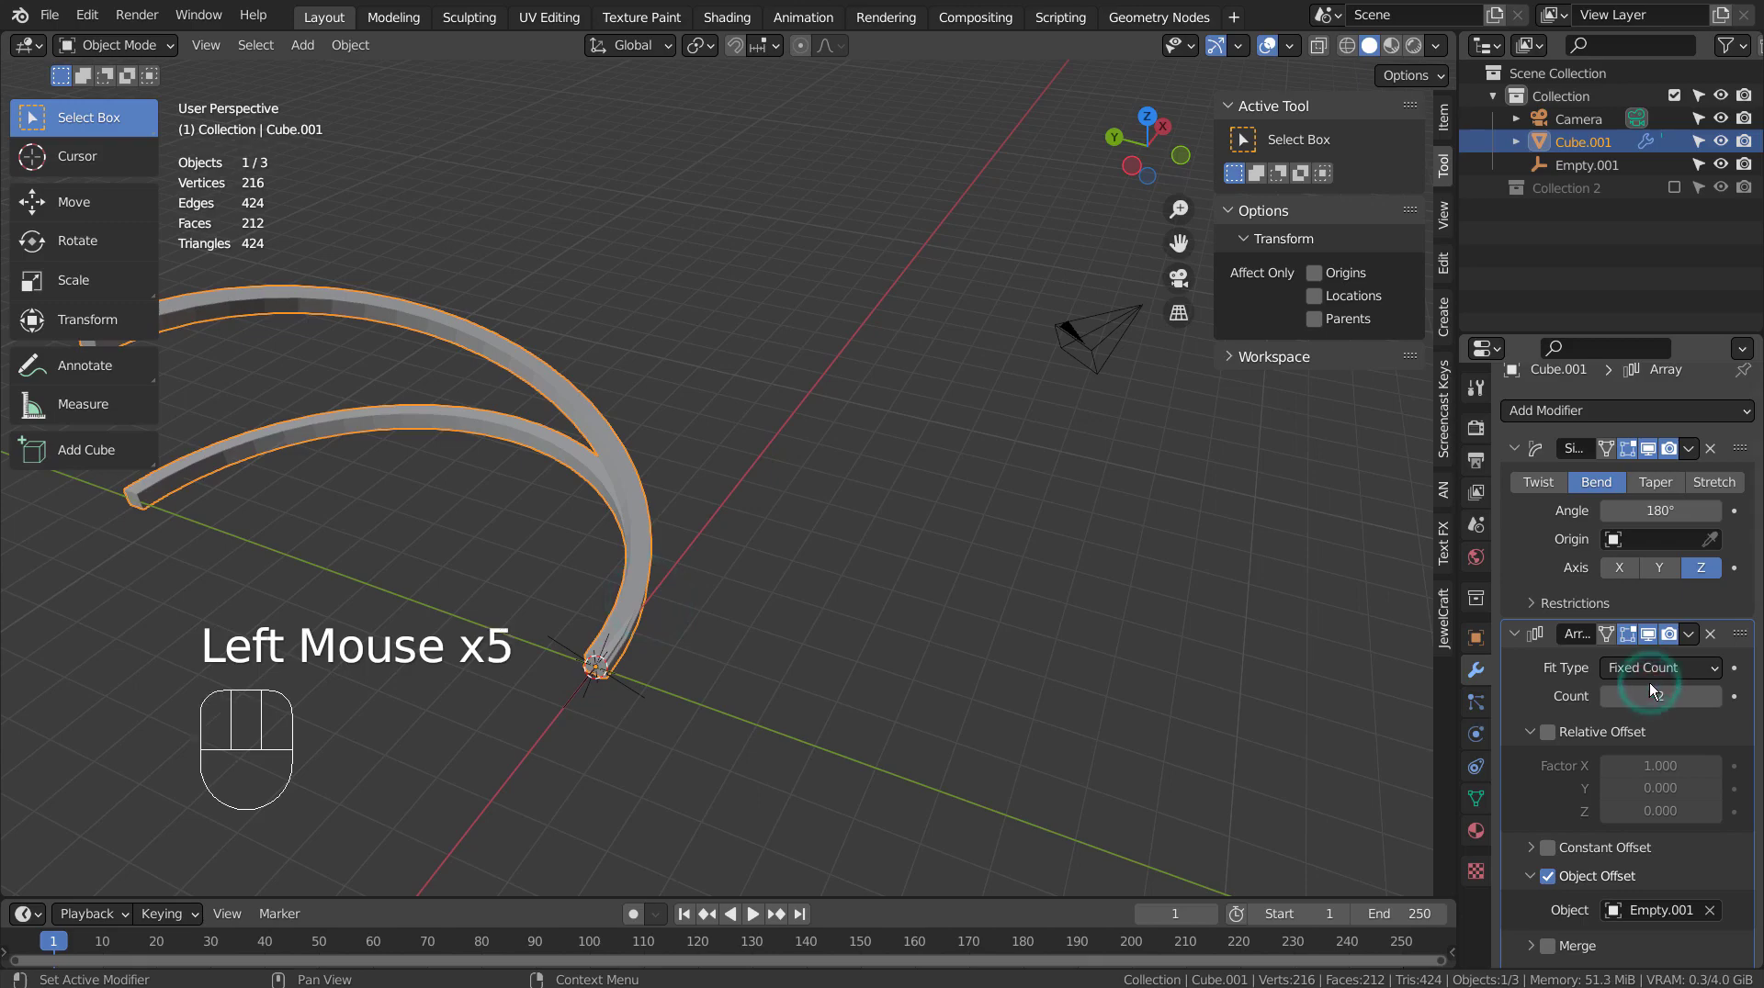
{"action": "left_click", "coordinate": [1649, 689]}
{"action": "type", "text": "1"}
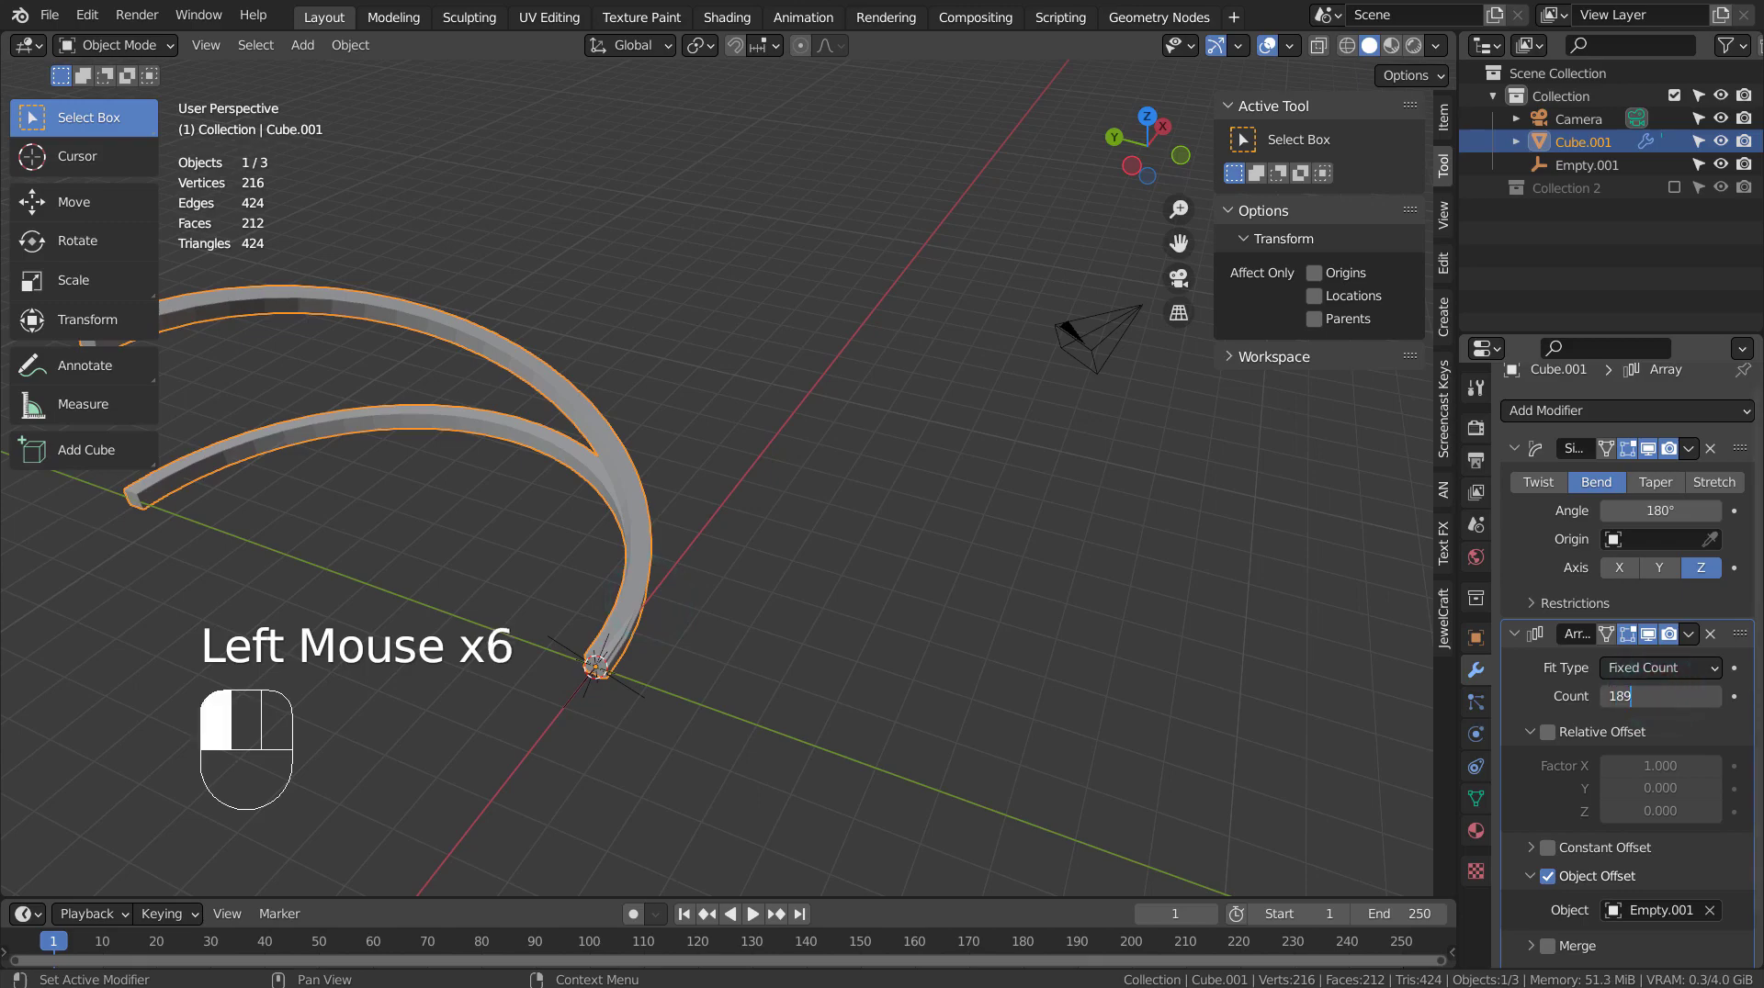
{"action": "type", "text": "89"}
{"action": "key", "text": "BackSpace"}
{"action": "key", "text": "Return"}
{"action": "scroll", "coordinate": [945, 703], "scroll_direction": "down", "scroll_amount": 2}
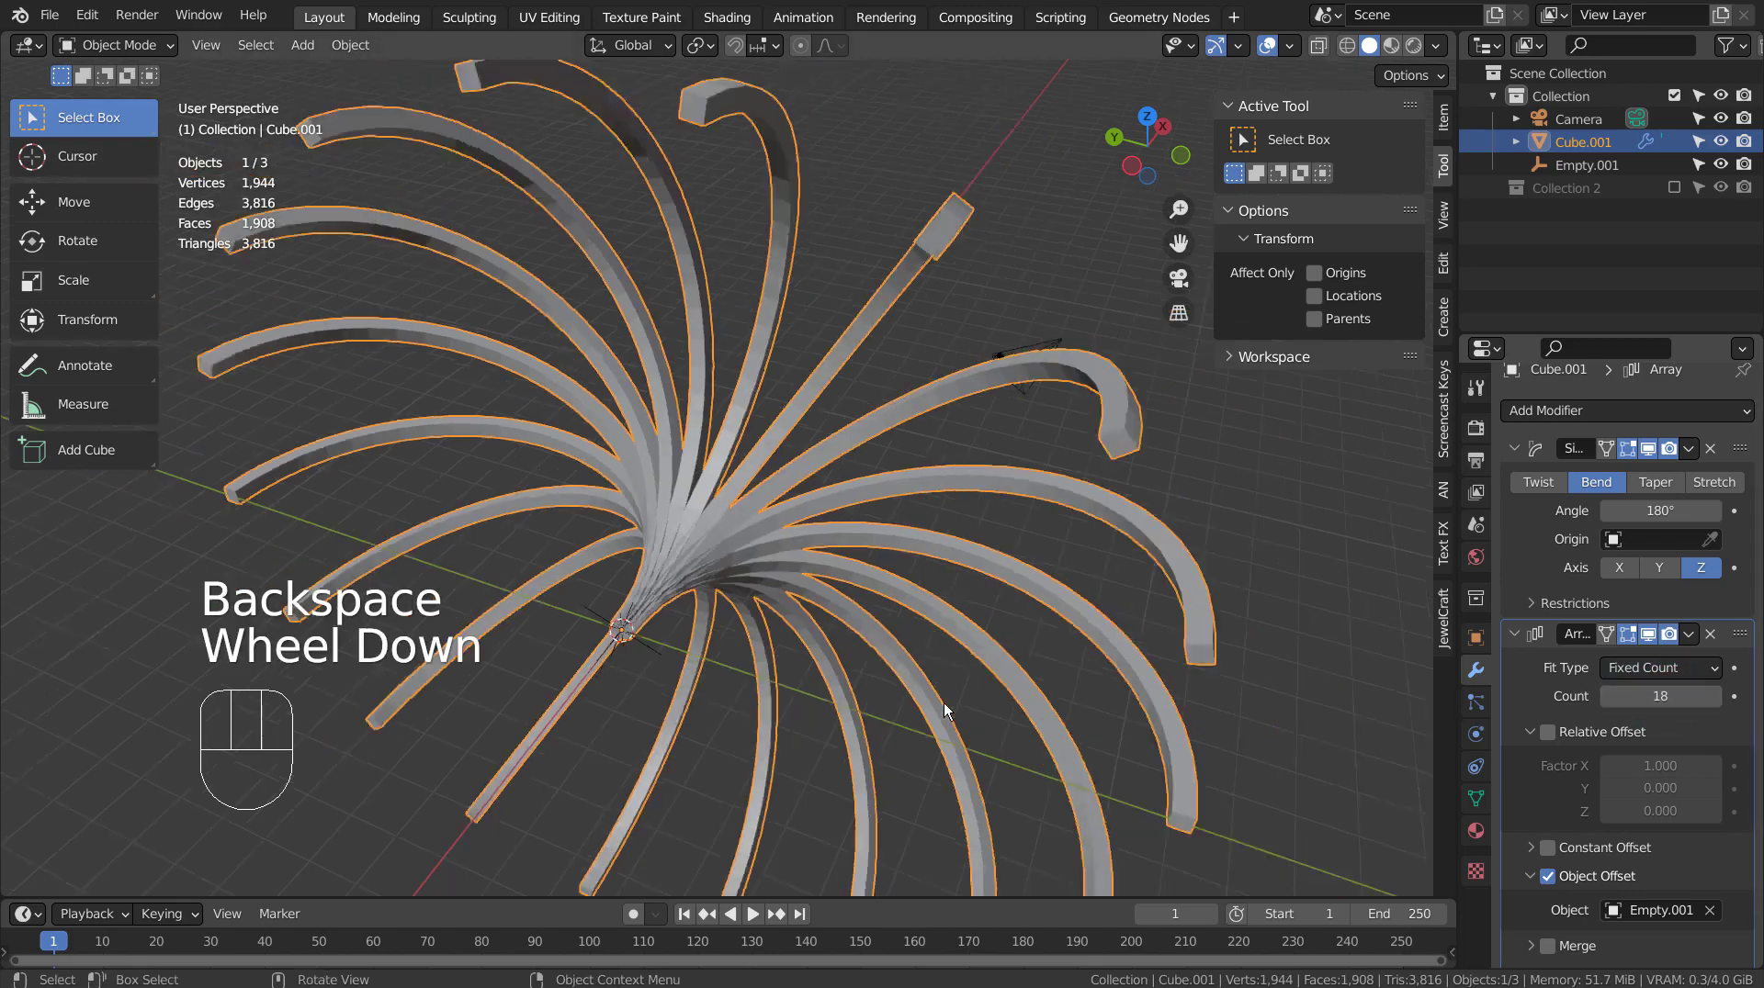
{"action": "middle_click_drag", "start_coordinate": [944, 702], "coordinate": [792, 650]}
{"action": "middle_click", "coordinate": [670, 656]}
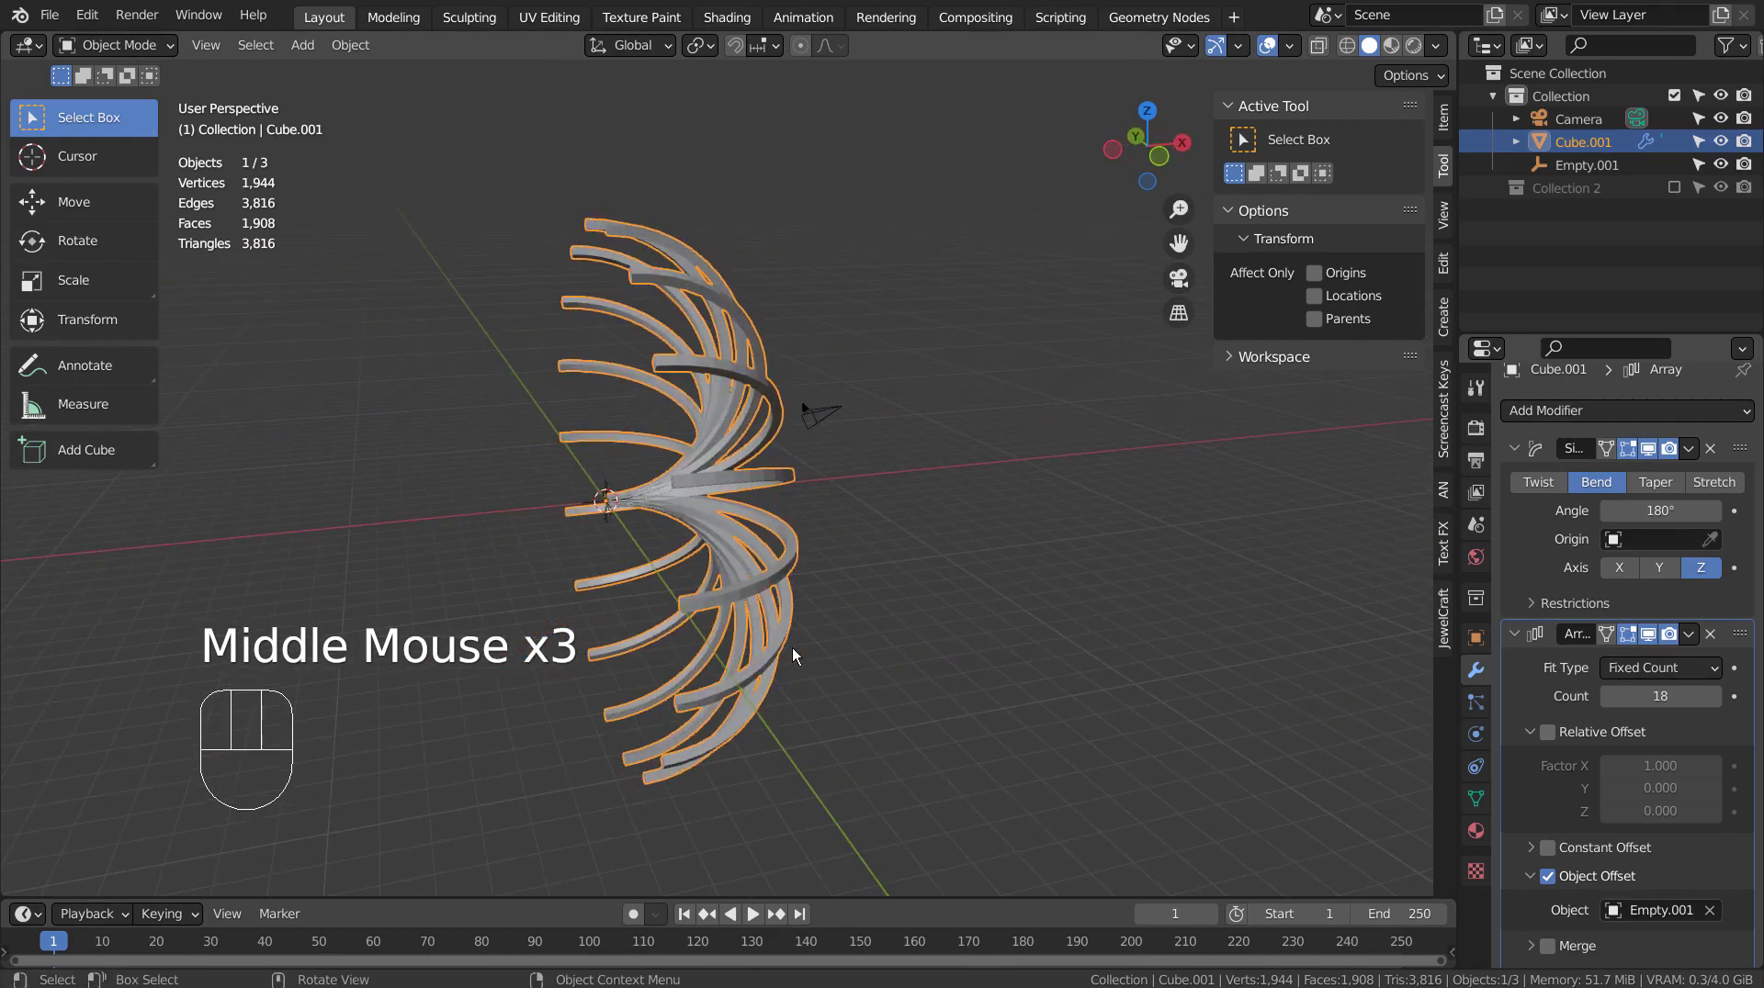
{"action": "left_click", "coordinate": [1589, 166]}
{"action": "key", "text": "g"}
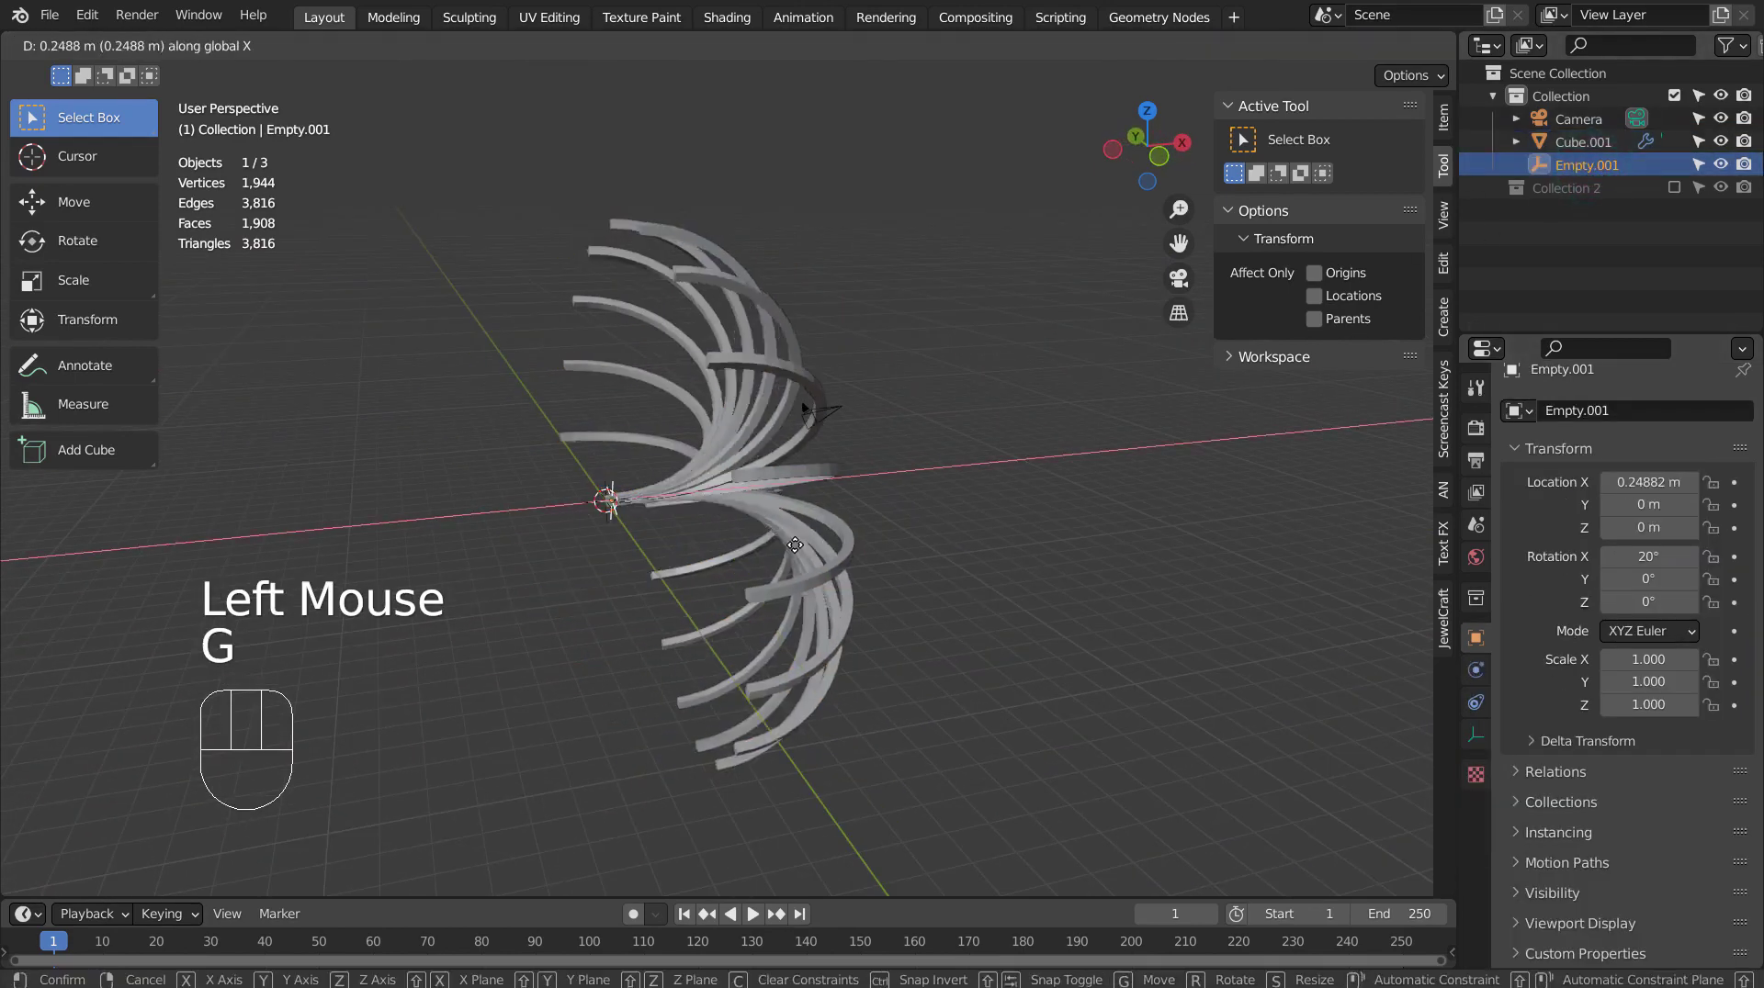
{"action": "left_click", "coordinate": [930, 517]}
{"action": "scroll", "coordinate": [1011, 516], "scroll_direction": "down", "scroll_amount": 5}
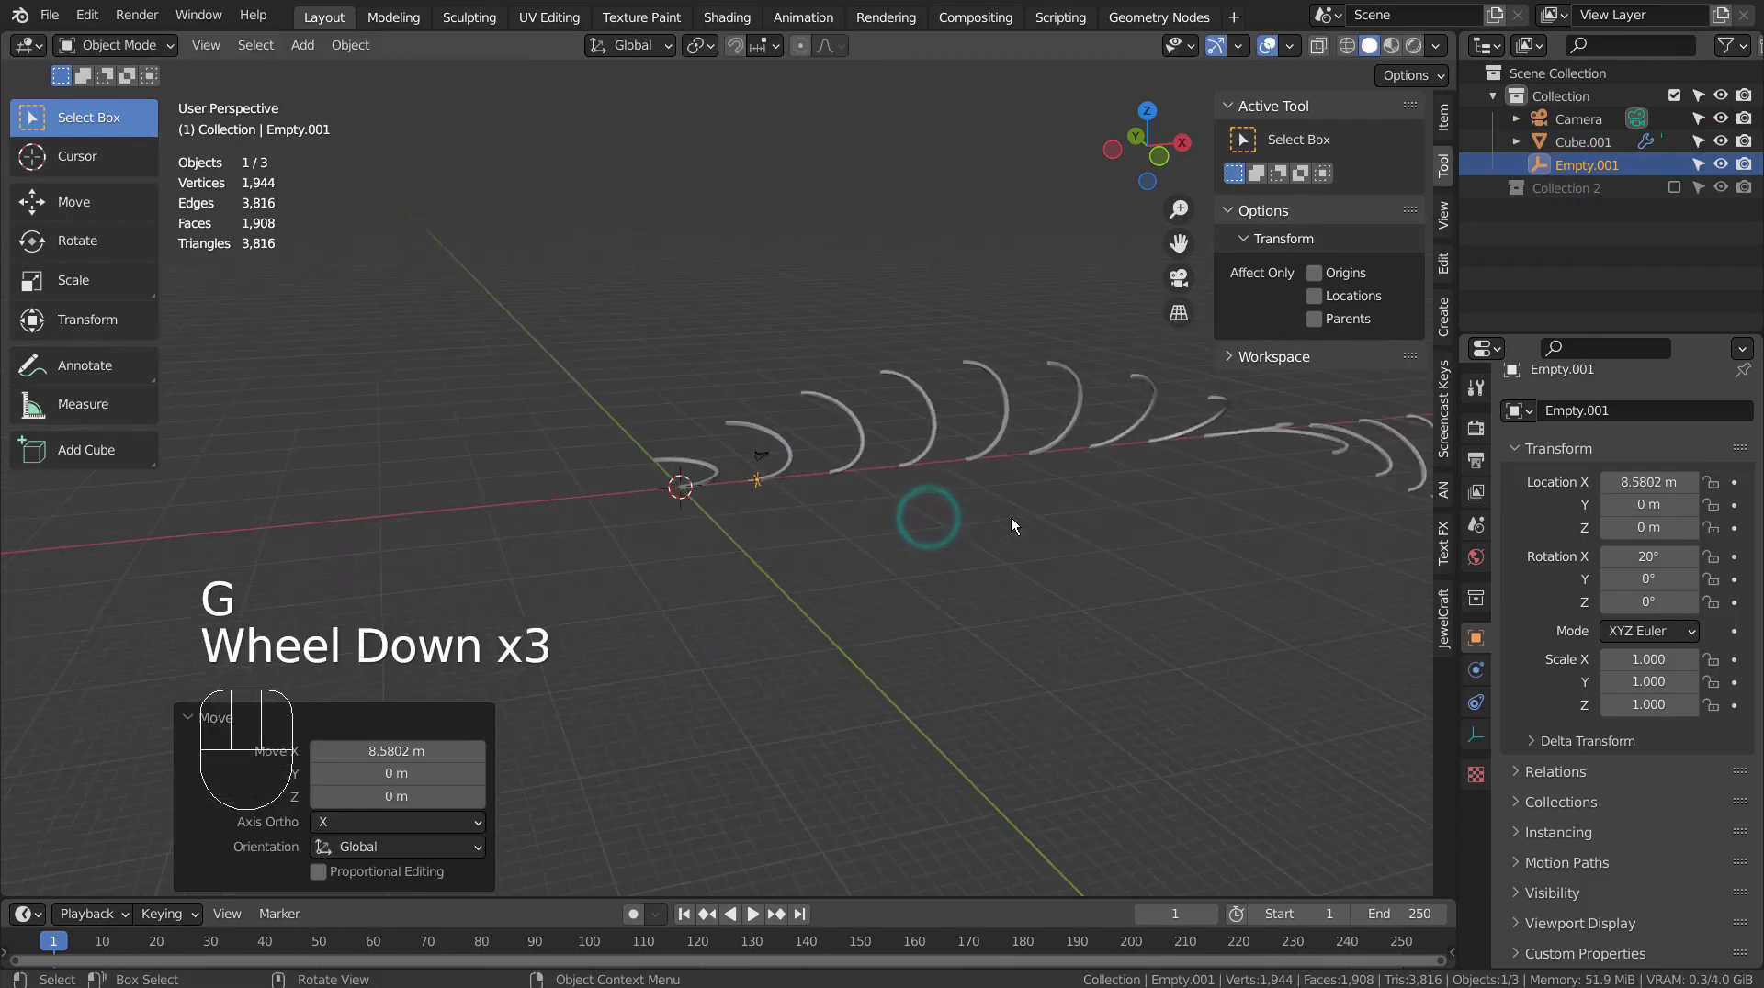
{"action": "middle_click_drag", "start_coordinate": [1010, 516], "coordinate": [581, 595]}
{"action": "key", "text": "ctrl+z"}
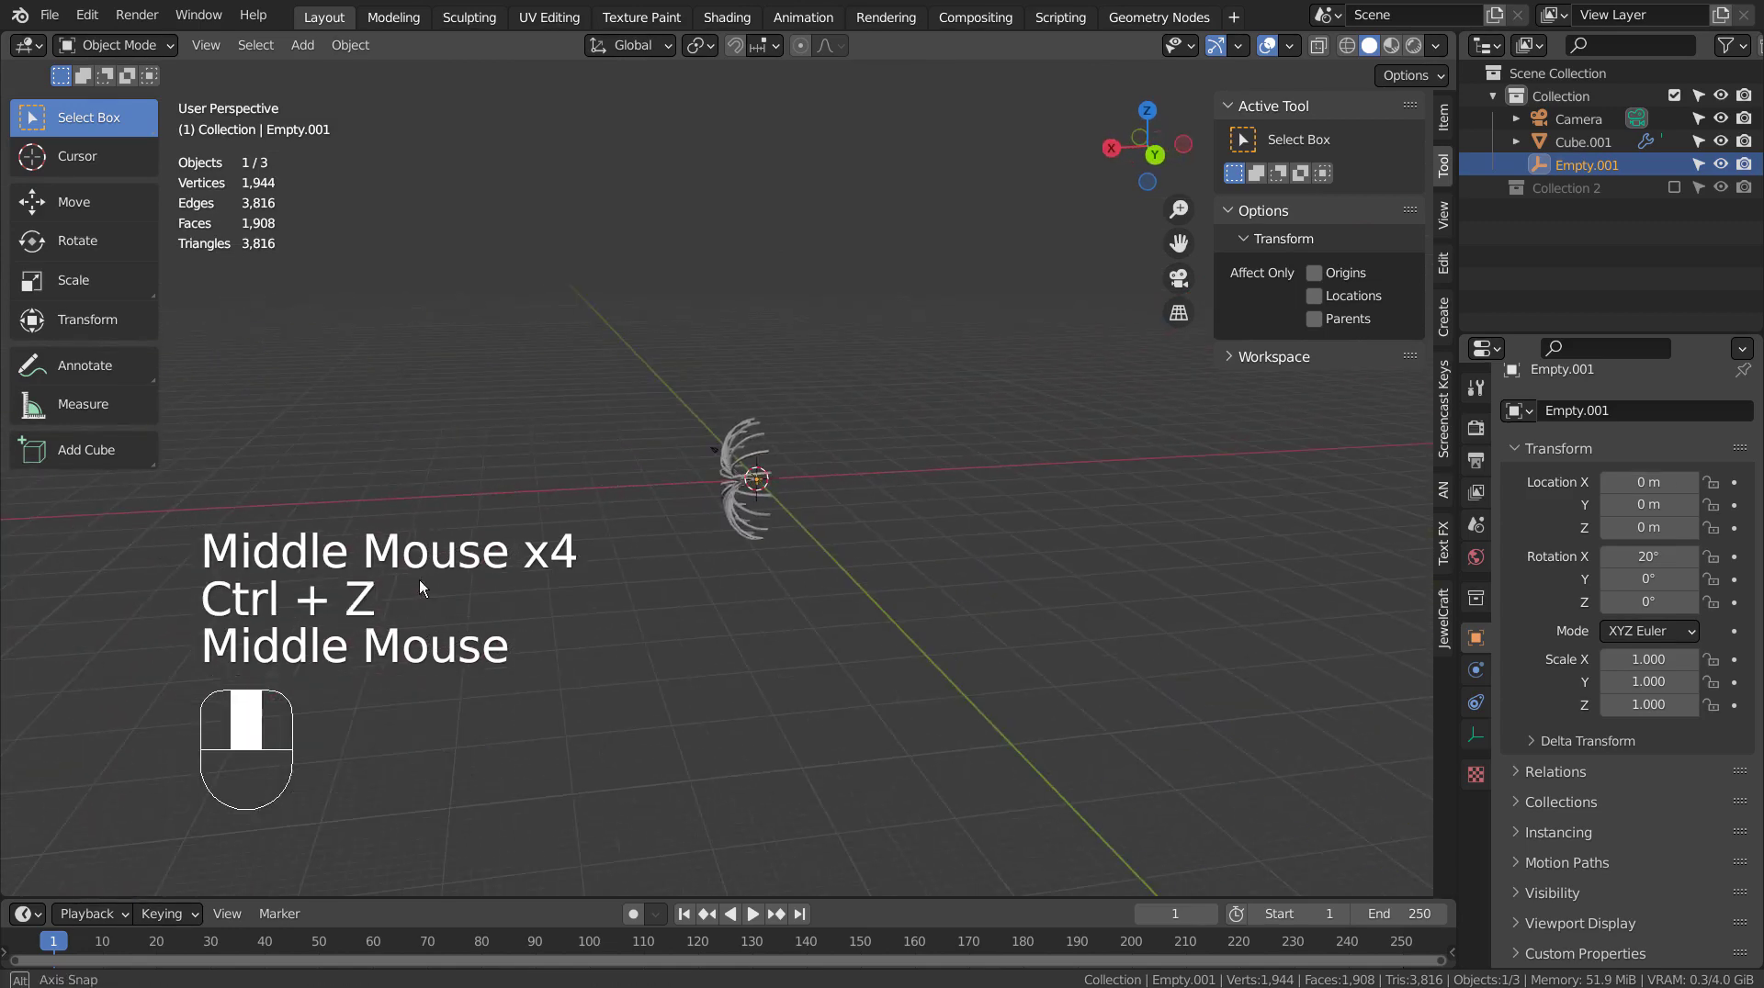
{"action": "middle_click_drag", "start_coordinate": [419, 580], "coordinate": [984, 593]}
{"action": "key", "text": "g"}
{"action": "key", "text": "z"}
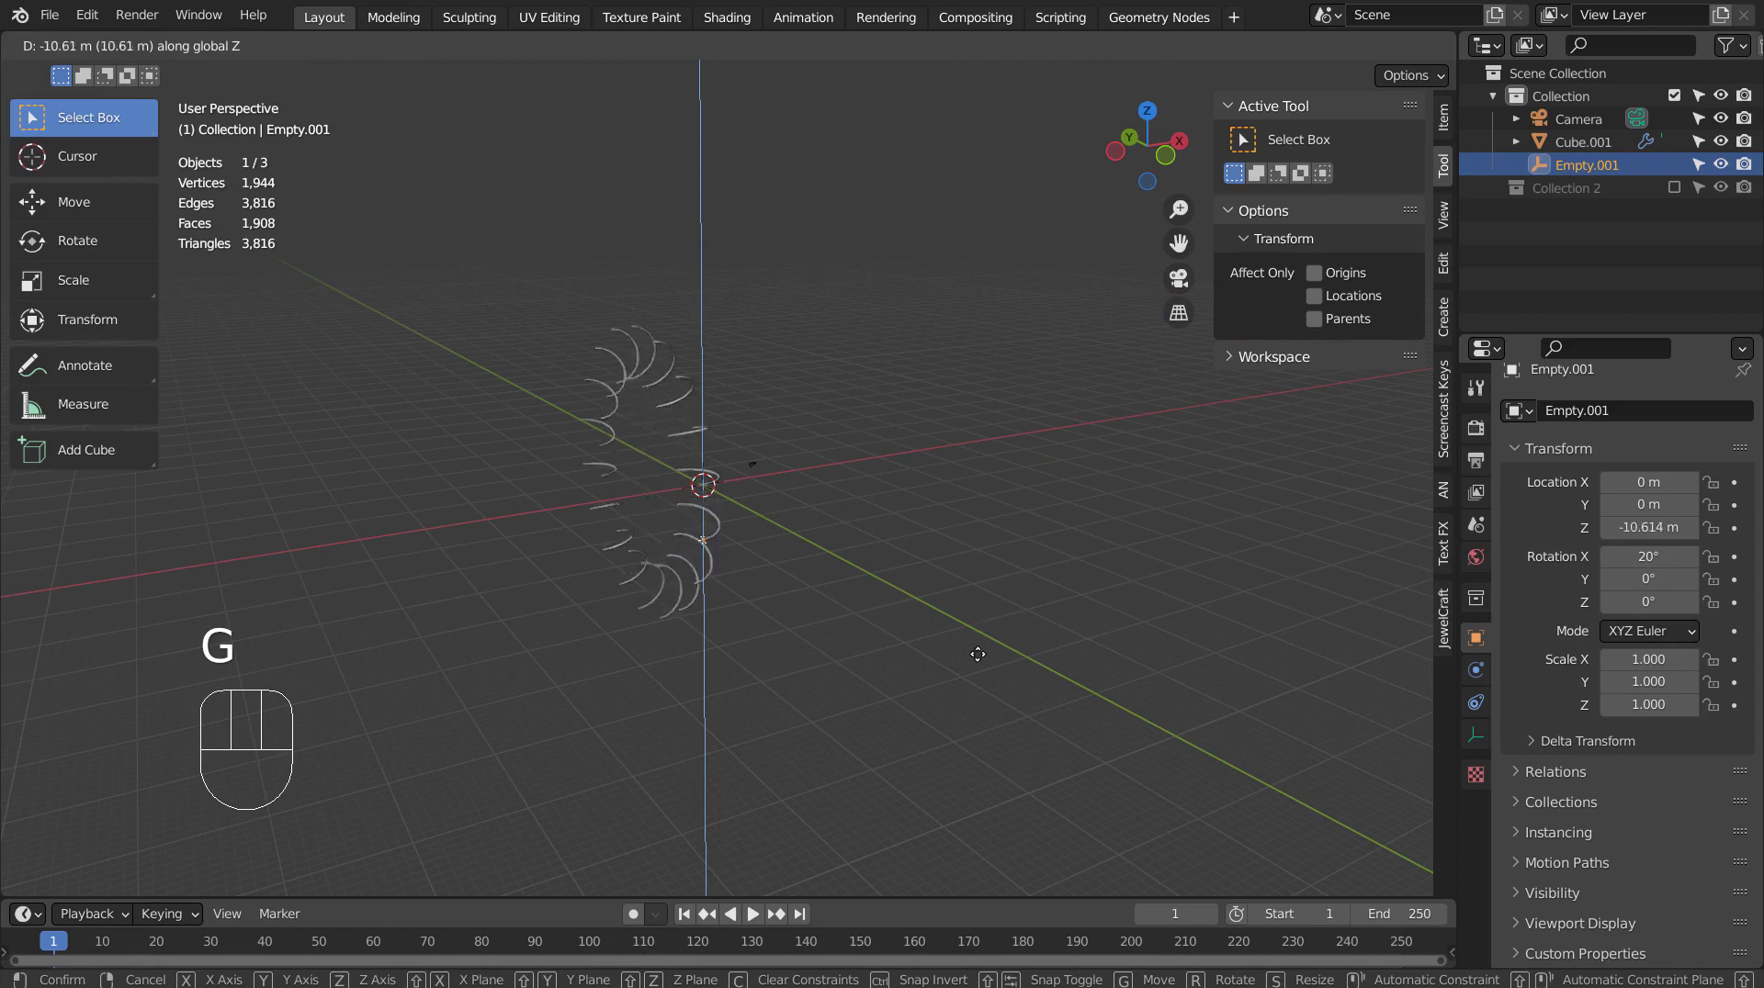
{"action": "left_click", "coordinate": [954, 571]}
{"action": "key", "text": "ctrl+z"}
{"action": "key", "text": "g"}
{"action": "key", "text": "y"}
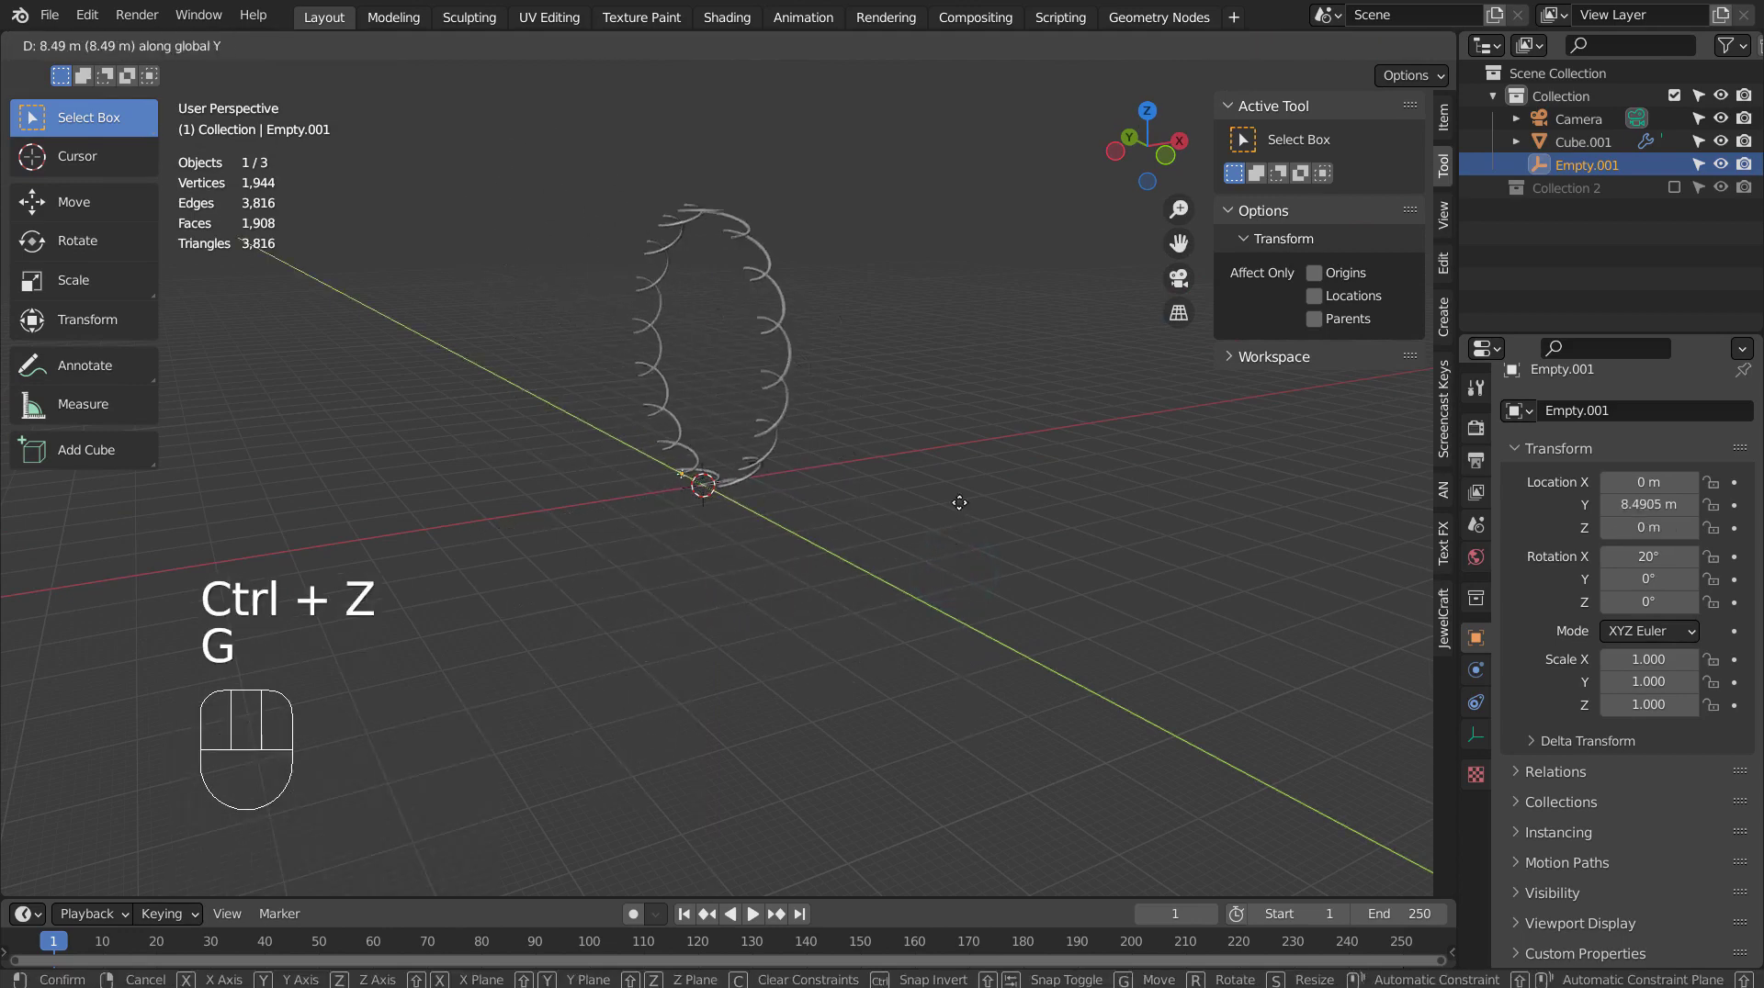
{"action": "left_click", "coordinate": [944, 659]}
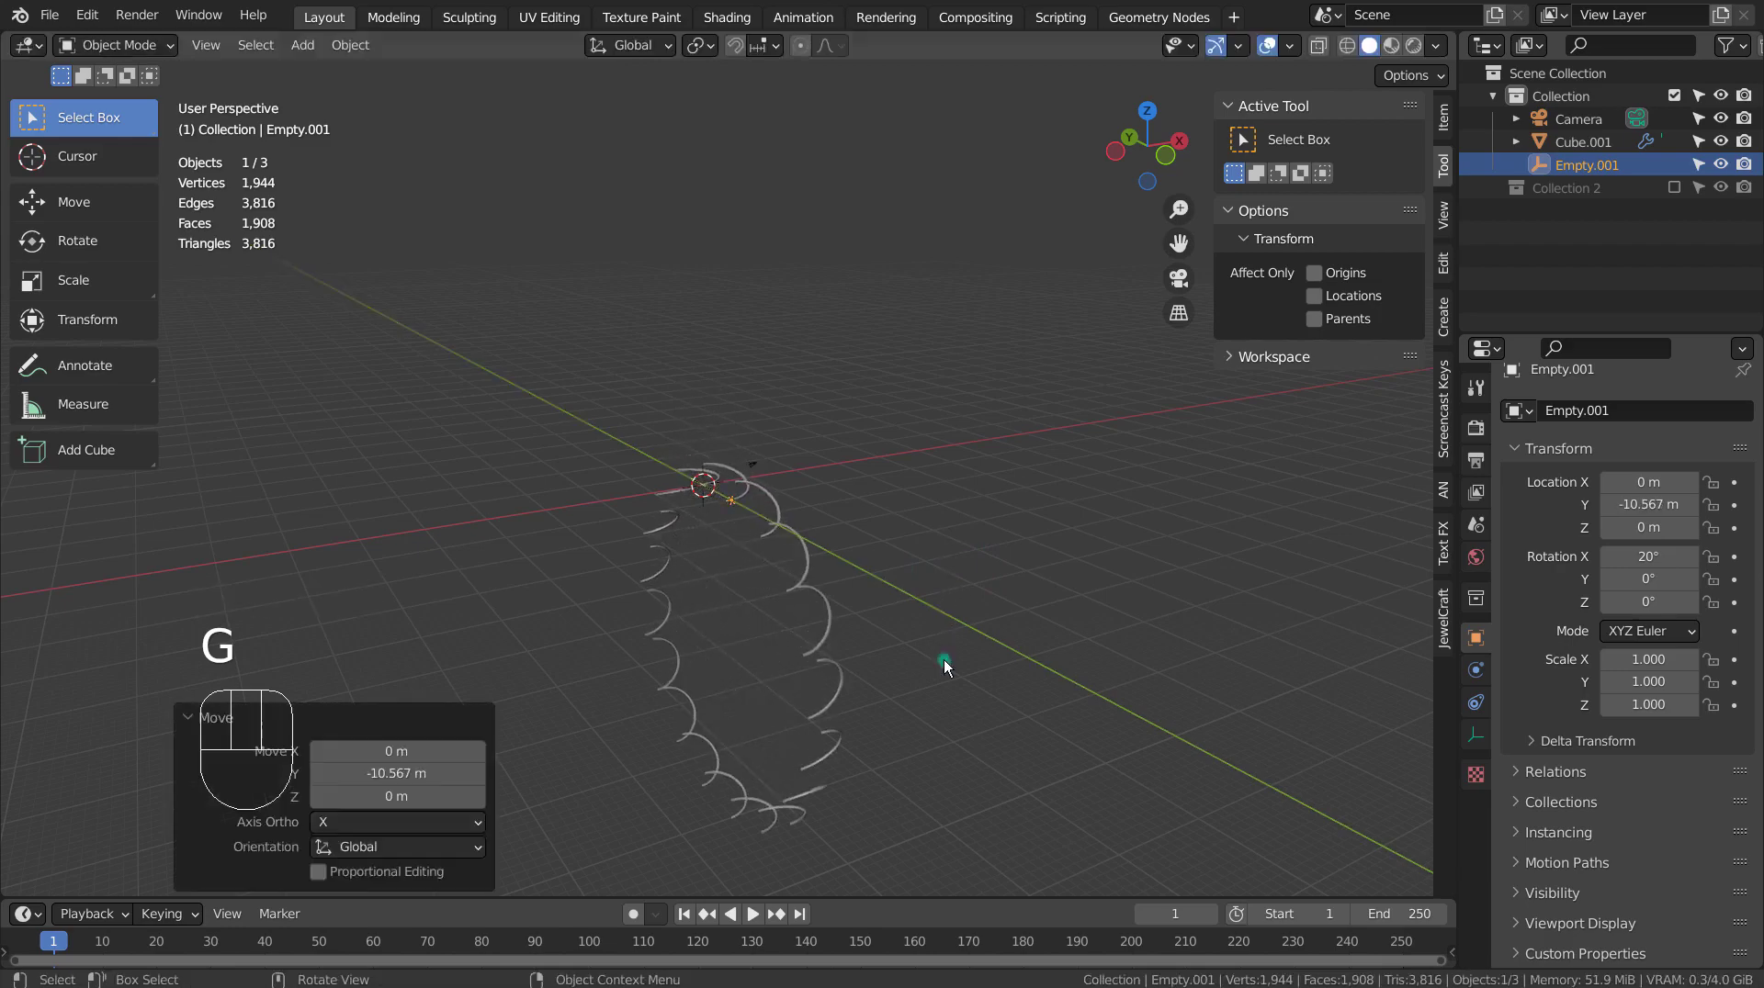
{"action": "key", "text": "ctrl+z"}
{"action": "scroll", "coordinate": [802, 576], "scroll_direction": "up", "scroll_amount": 1}
{"action": "scroll", "coordinate": [802, 576], "scroll_direction": "up", "scroll_amount": 1}
{"action": "middle_click_drag", "start_coordinate": [802, 576], "coordinate": [983, 608]}
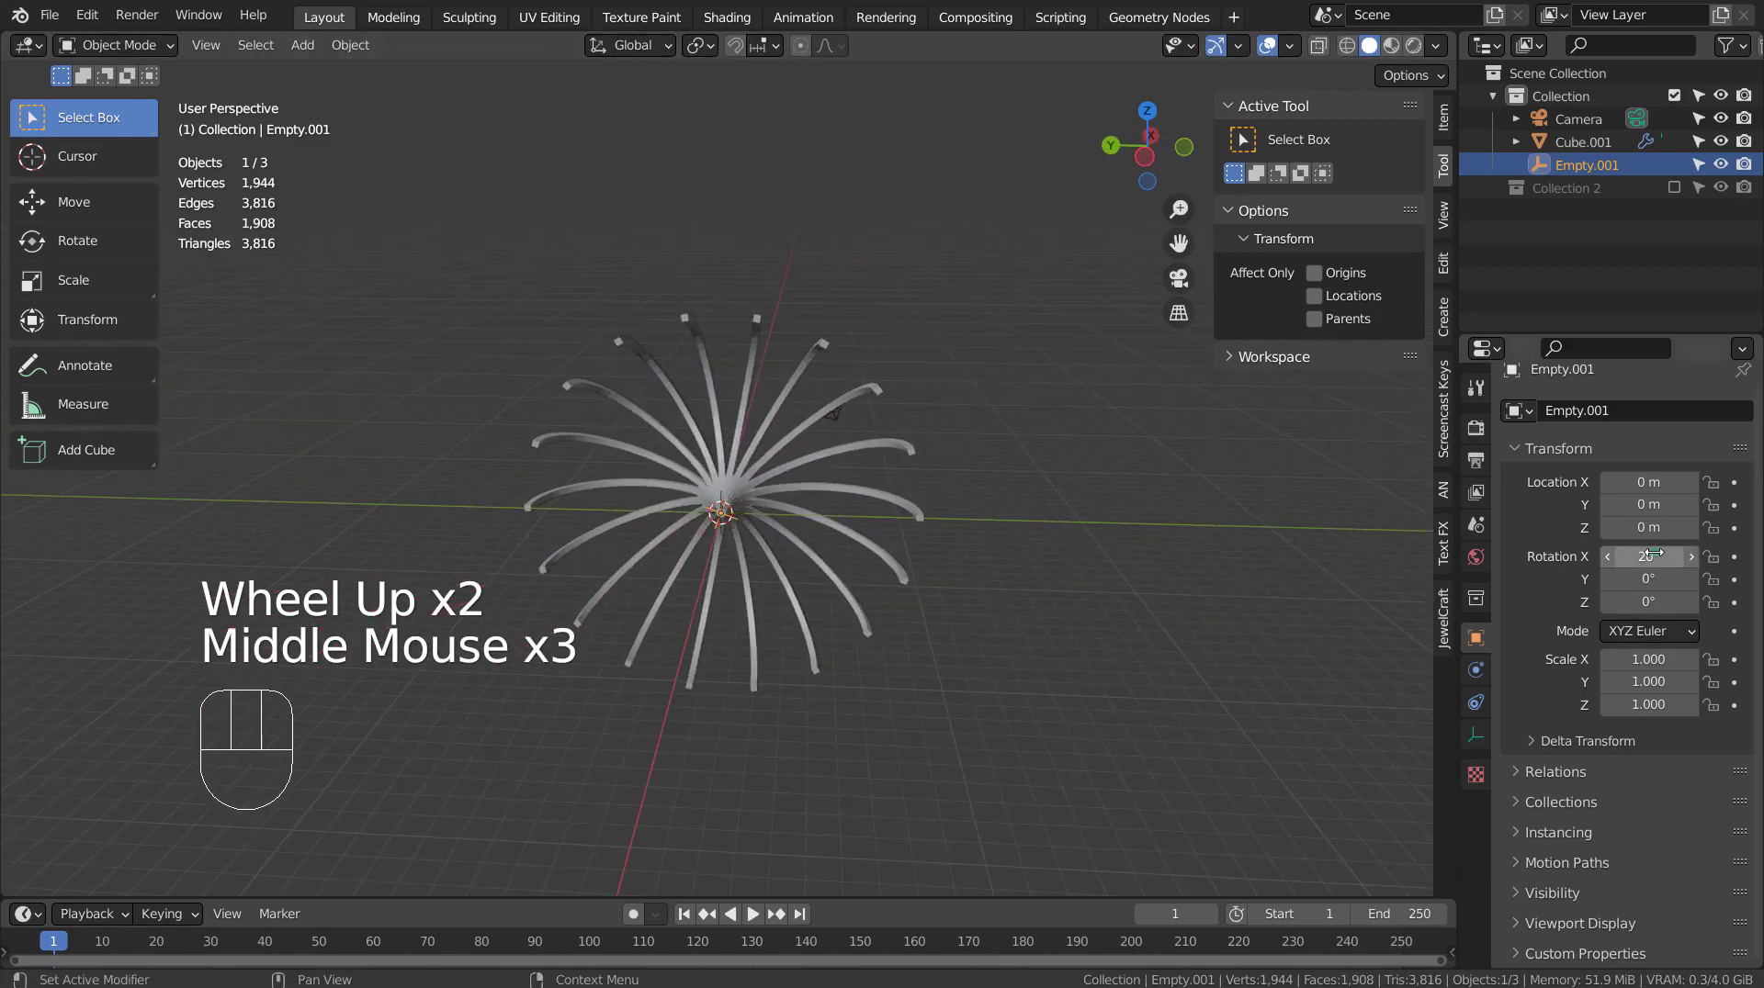
Try further X-rotation tweaks on the empty, then undo them
{"action": "mouse_move", "coordinate": [1653, 554]}
{"action": "left_mouse_down"}
{"action": "mouse_move", "coordinate": [1698, 554]}
{"action": "mouse_move", "coordinate": [1681, 553]}
{"action": "left_mouse_up"}
{"action": "mouse_move", "coordinate": [1648, 556]}
{"action": "left_mouse_down"}
{"action": "mouse_move", "coordinate": [1690, 557]}
{"action": "mouse_move", "coordinate": [1648, 556]}
{"action": "mouse_move", "coordinate": [1648, 579]}
{"action": "mouse_move", "coordinate": [1690, 578]}
{"action": "mouse_move", "coordinate": [1648, 579]}
{"action": "left_mouse_up"}
{"action": "key", "text": "ctrl+z"}
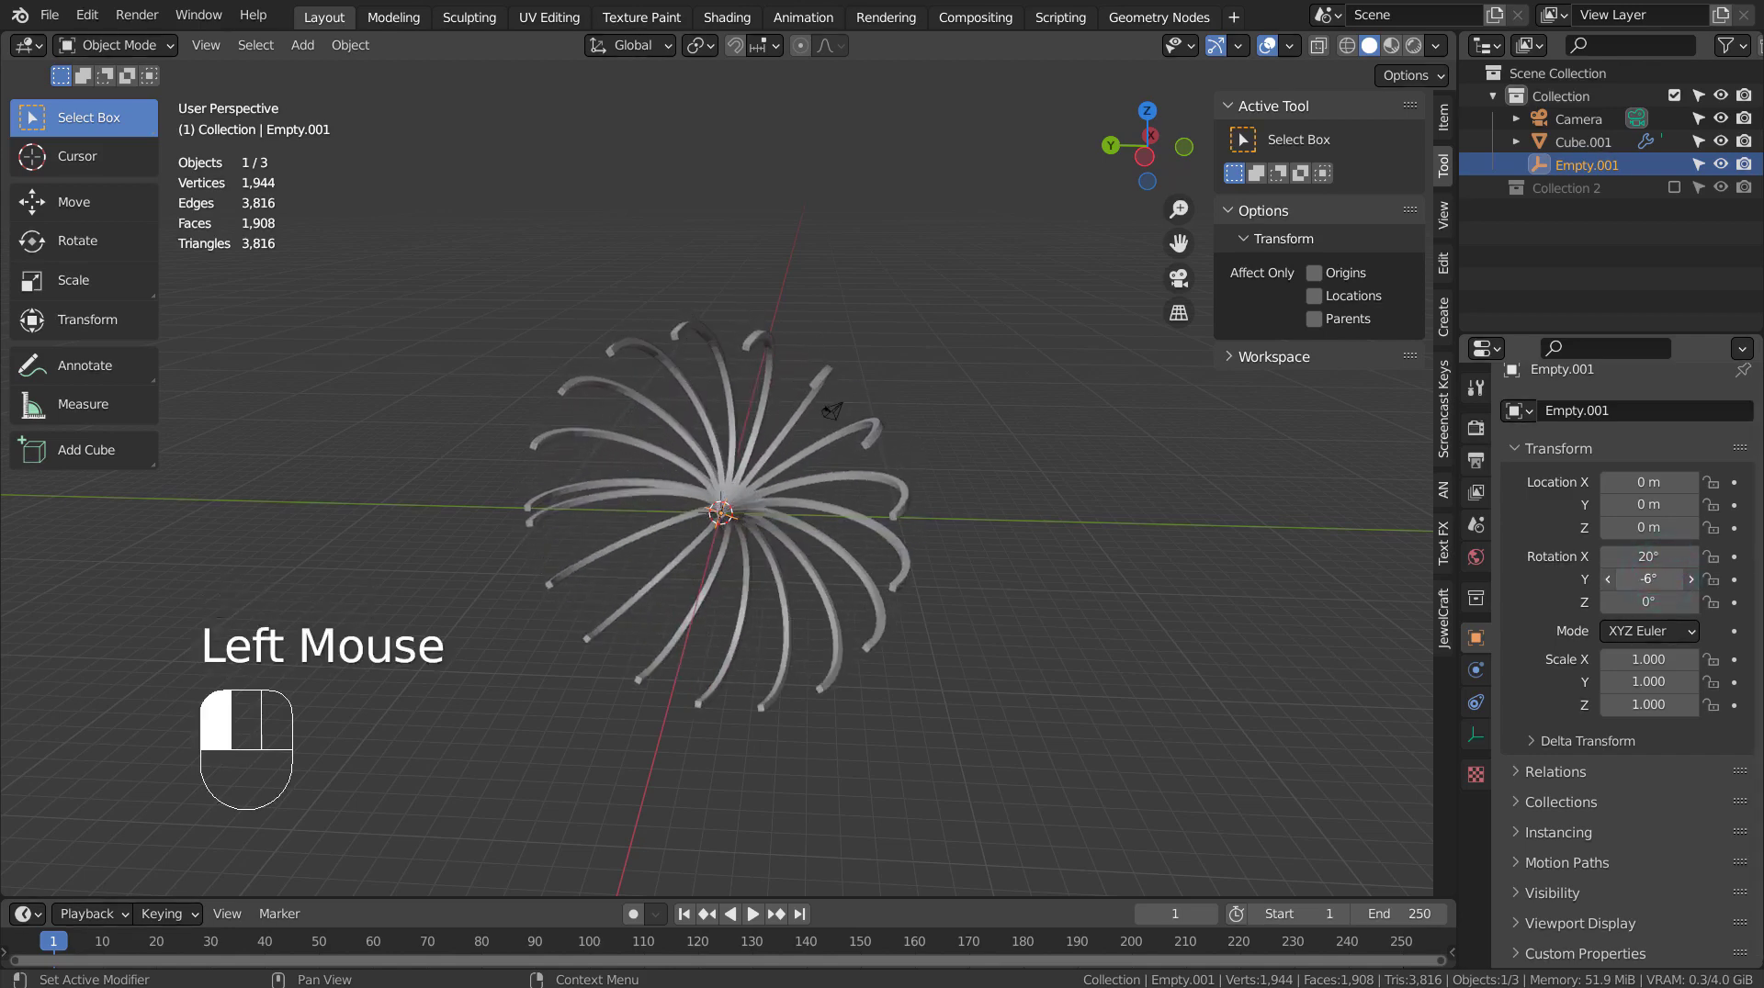
{"action": "key", "text": "ctrl+z"}
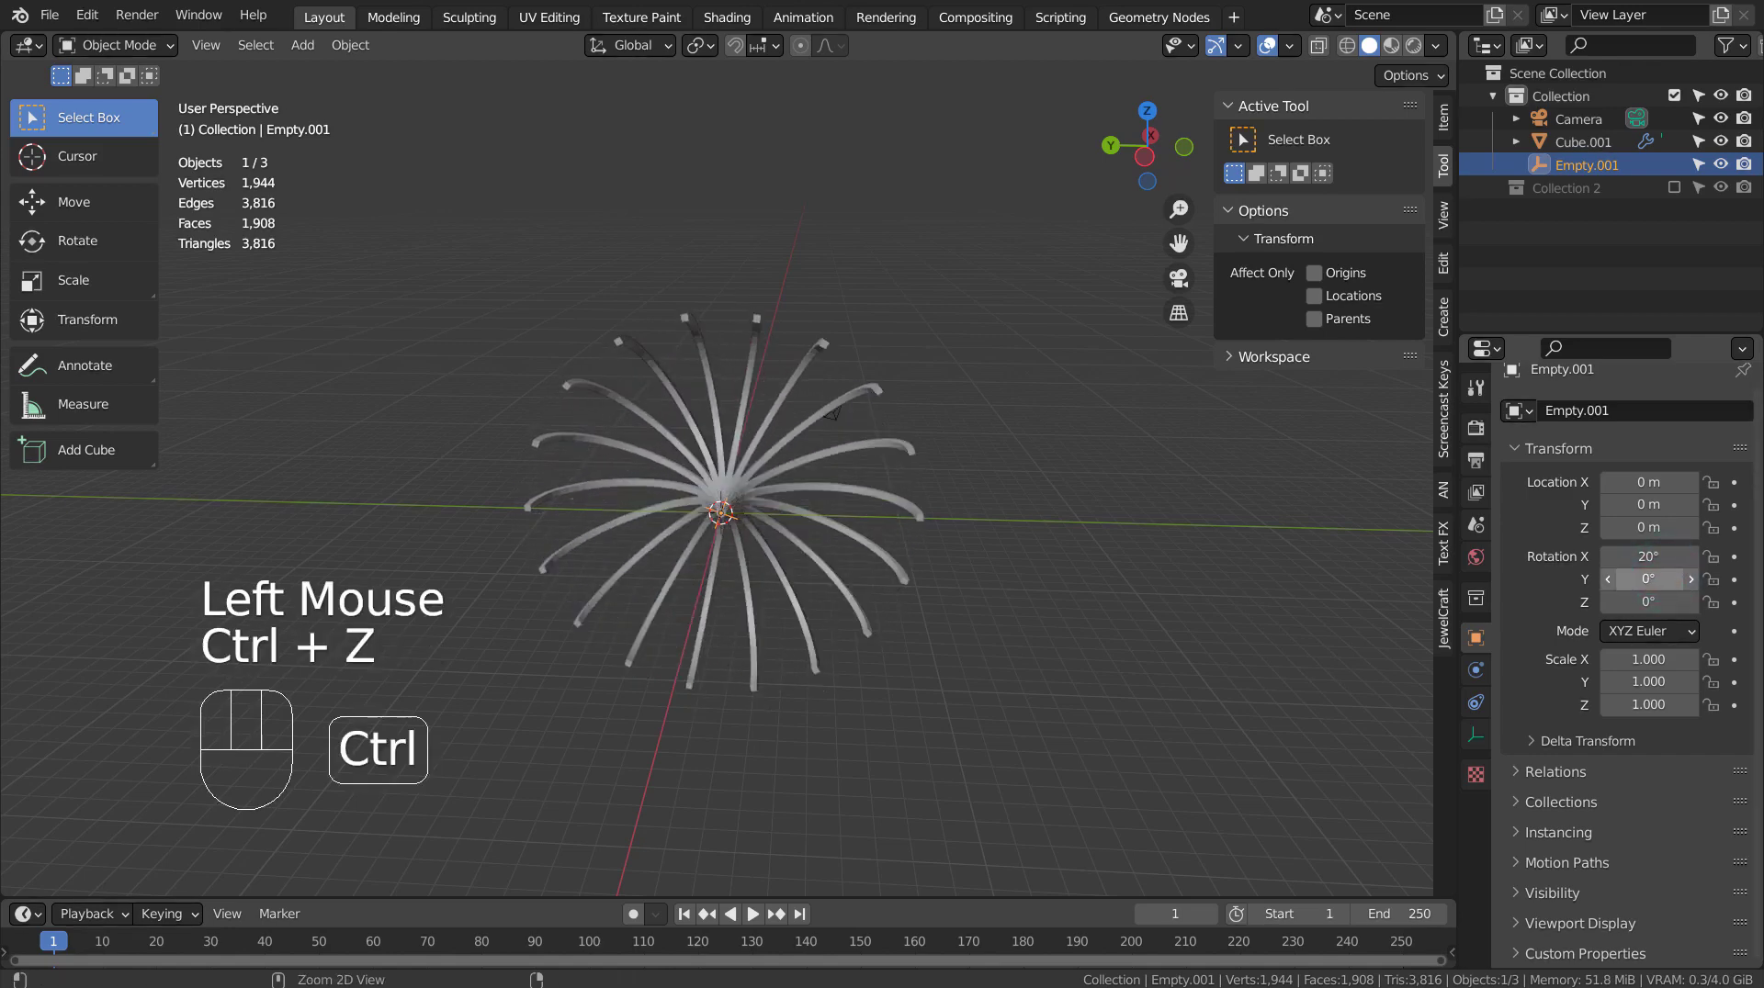
Show the sidebar's Item transform values and select the arrayed bar mesh
{"action": "left_click", "coordinate": [1451, 118]}
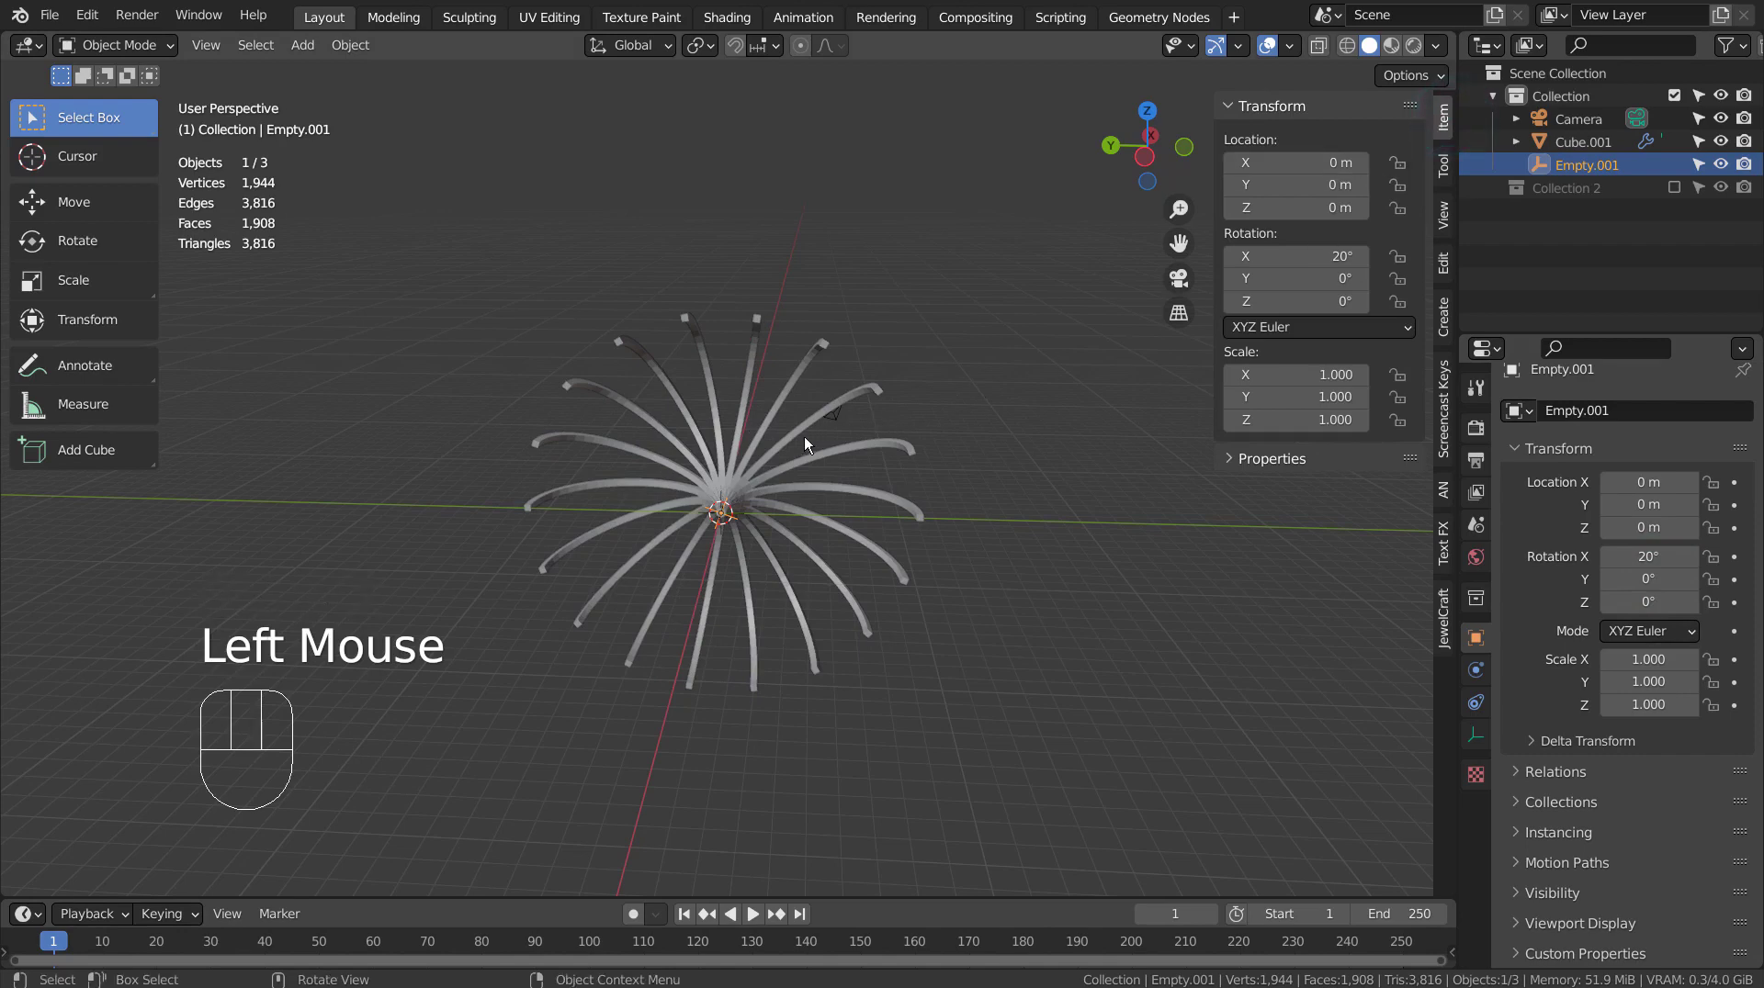
{"action": "middle_click_drag", "start_coordinate": [1010, 671], "coordinate": [746, 505]}
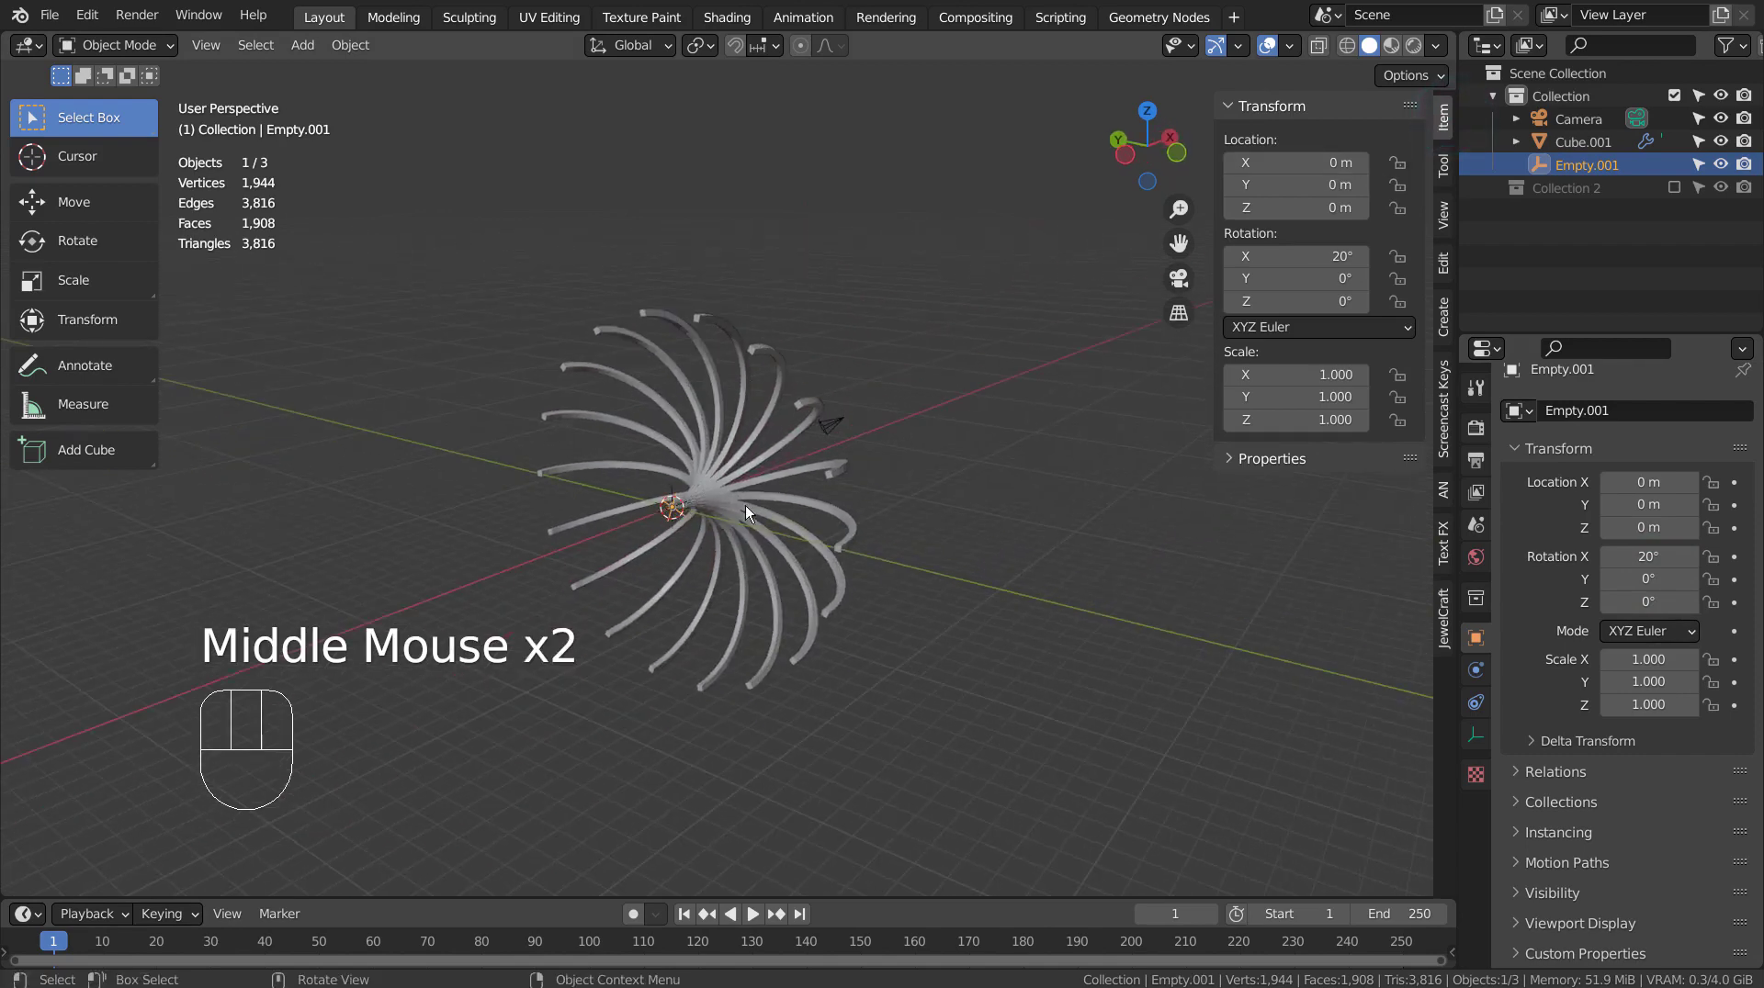
{"action": "left_click", "coordinate": [751, 499]}
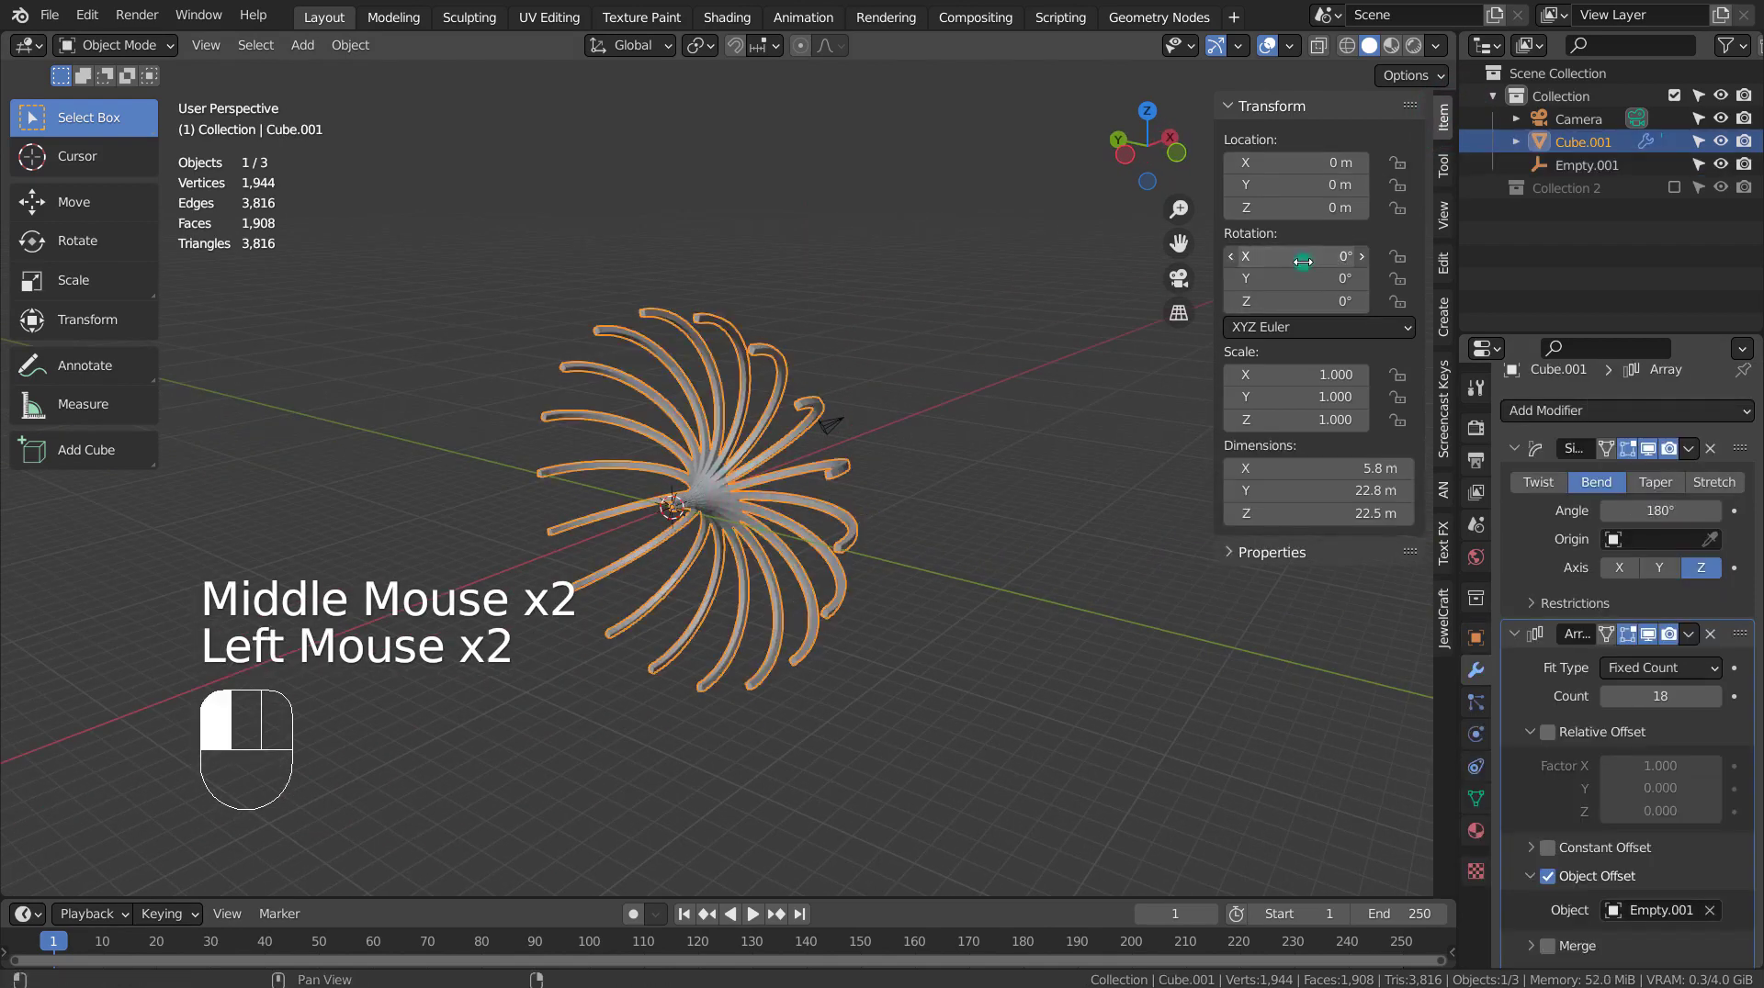